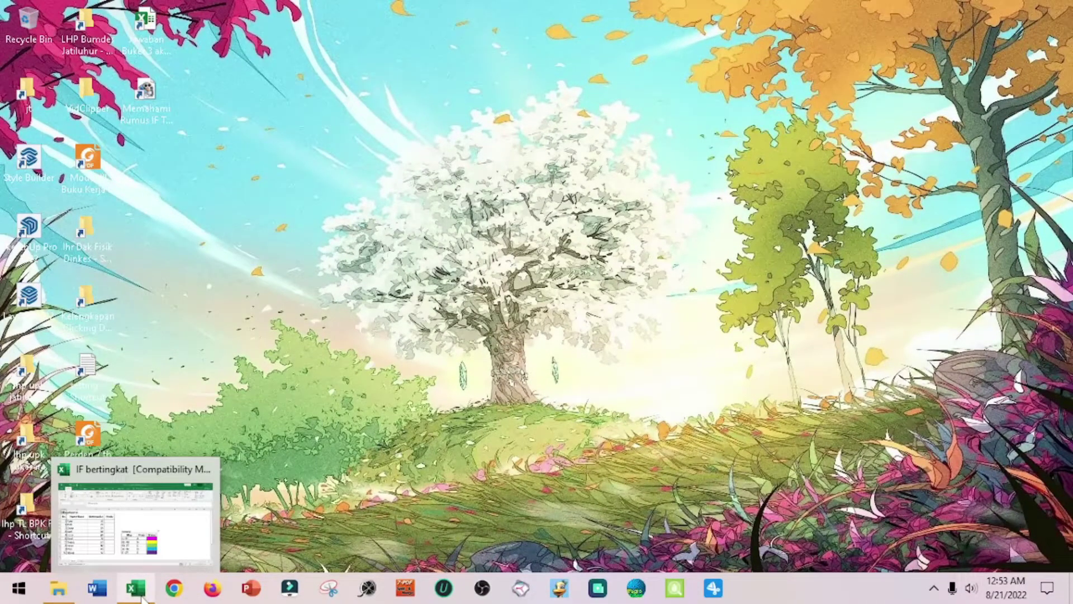
# Step: Bring the 'IF bertingkat' workbook window to the front from the taskbar
pyautogui.click(140, 594)
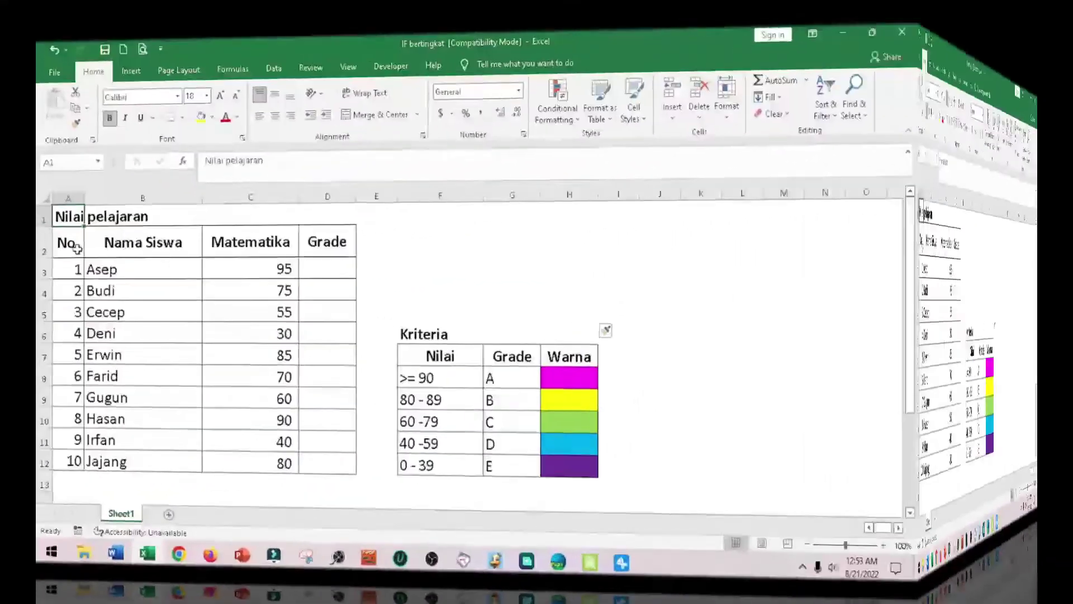
pyautogui.click(41, 232)
pyautogui.click(43, 206)
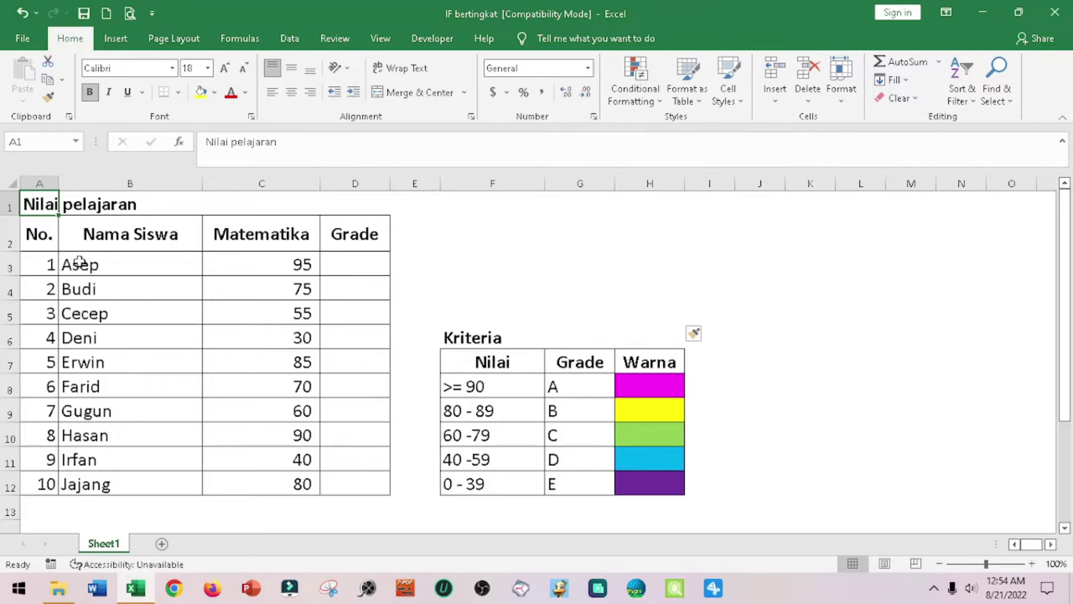
pyautogui.click(47, 223)
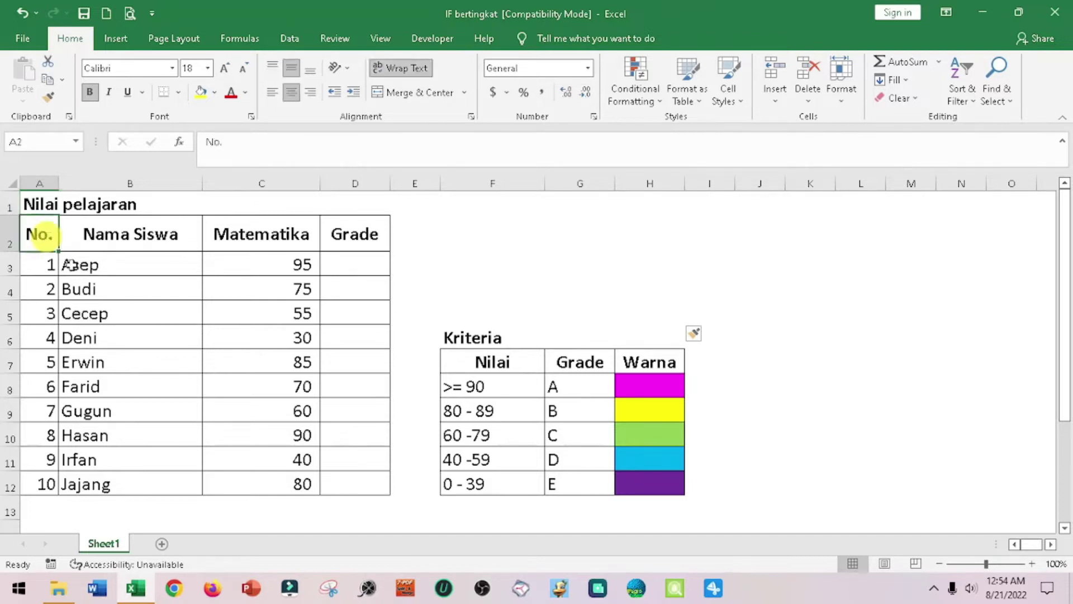
pyautogui.click(35, 207)
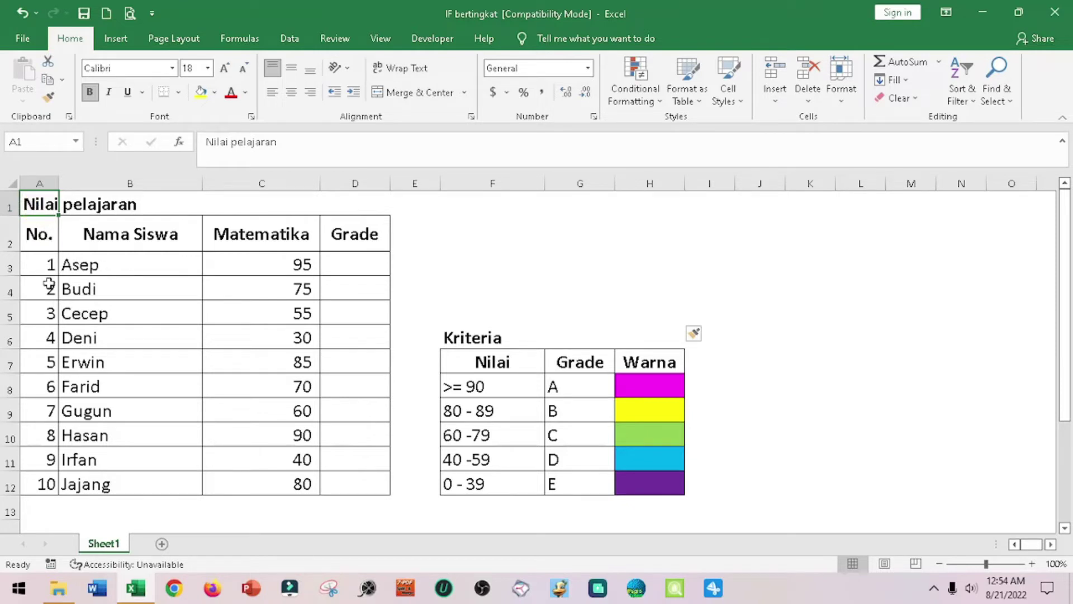
pyautogui.click(46, 483)
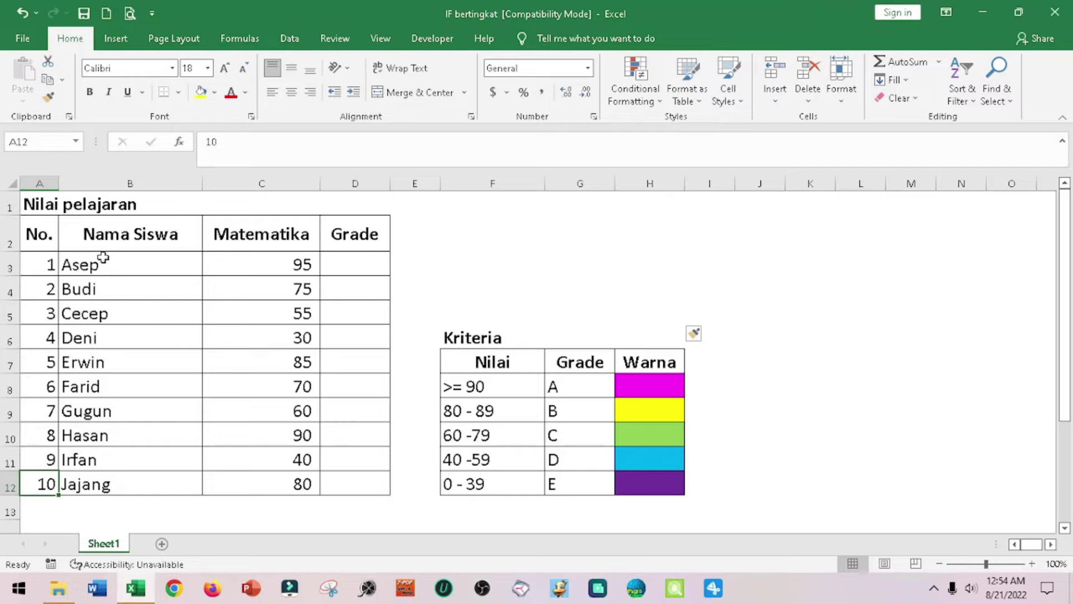
pyautogui.click(123, 262)
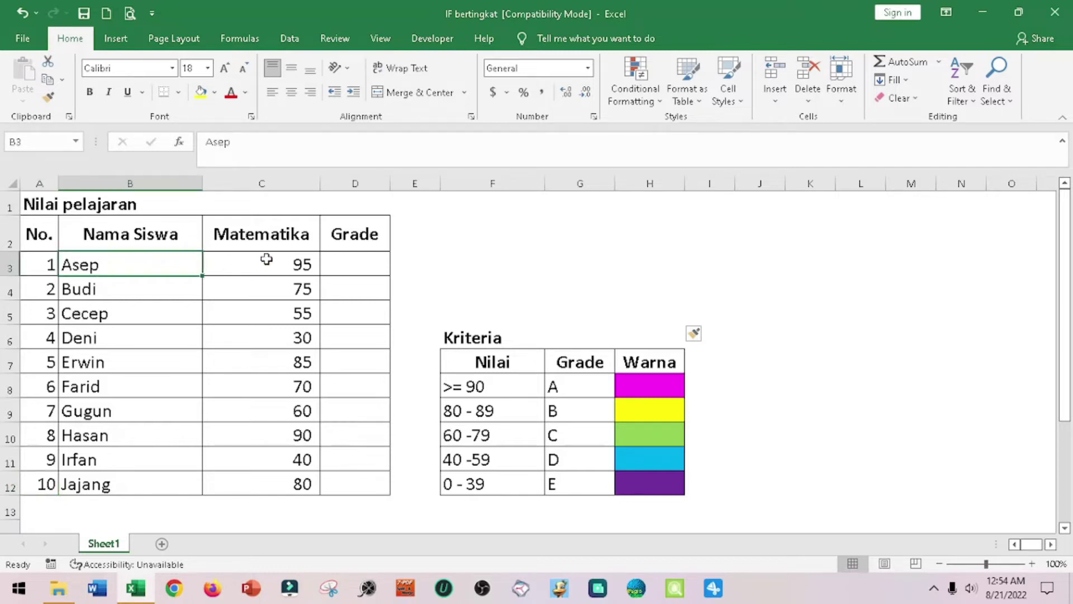
pyautogui.click(266, 259)
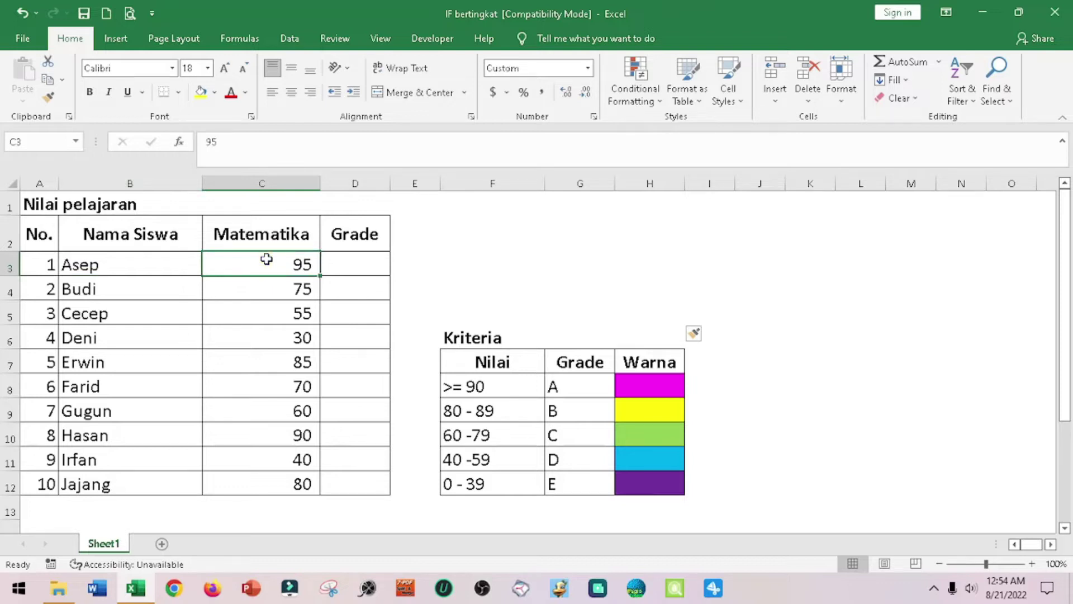
pyautogui.click(118, 291)
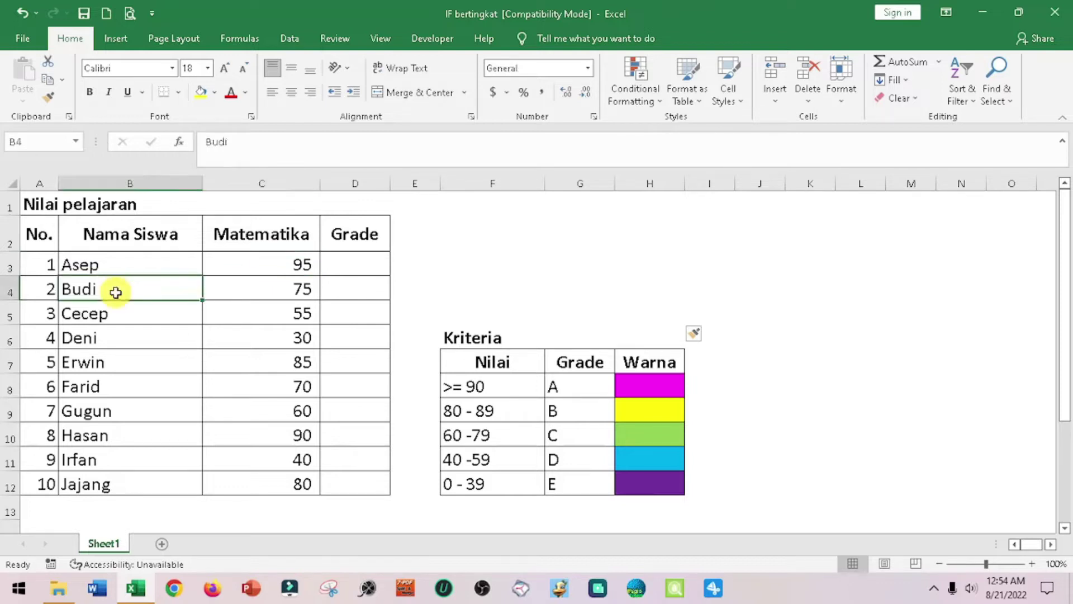
pyautogui.click(302, 291)
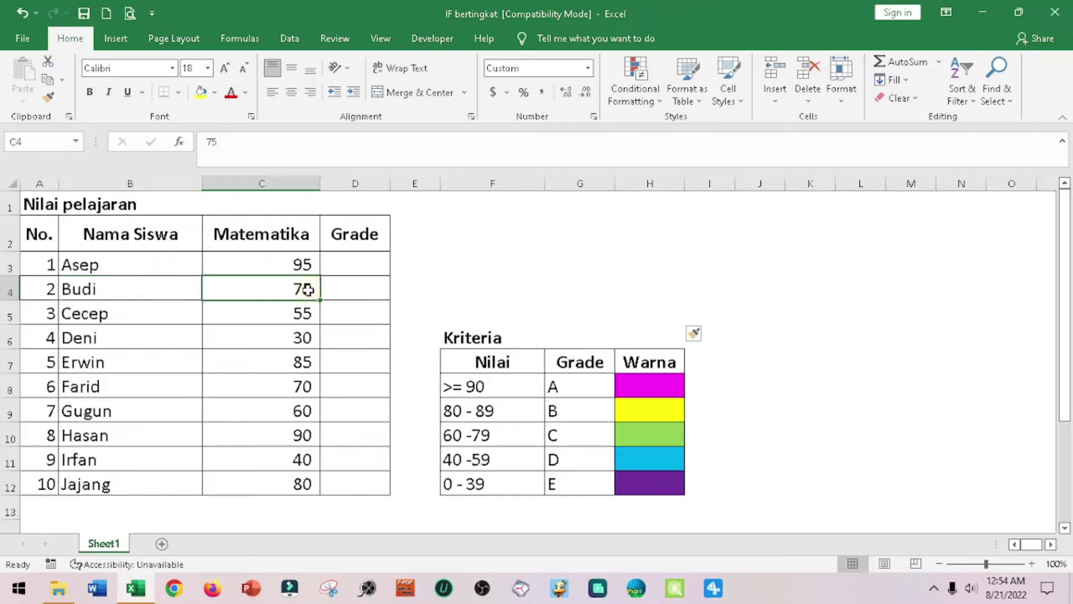
pyautogui.click(111, 317)
pyautogui.click(285, 311)
pyautogui.click(146, 339)
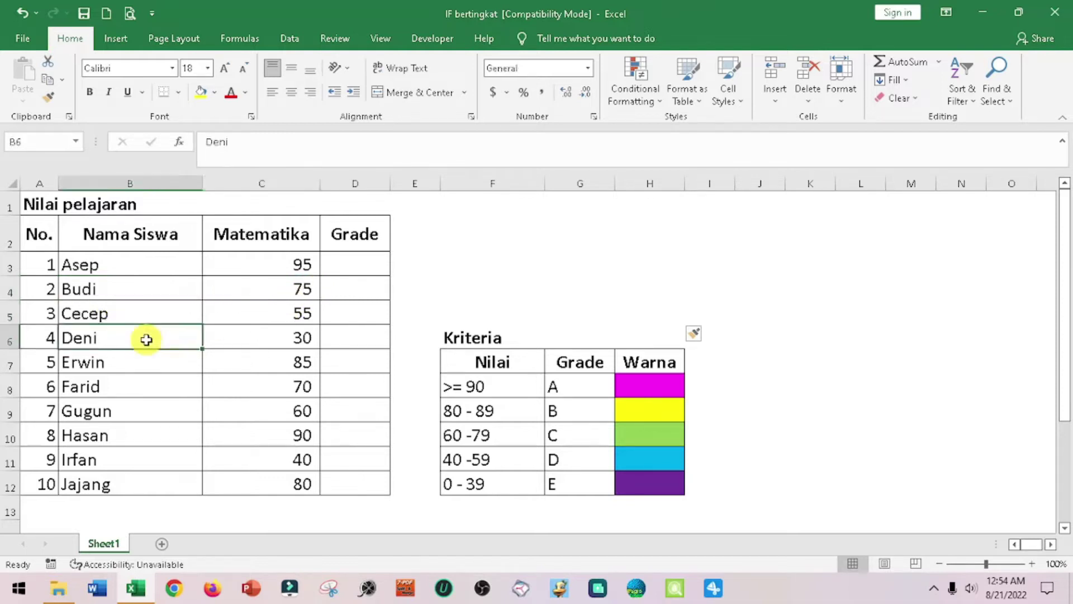
pyautogui.click(256, 332)
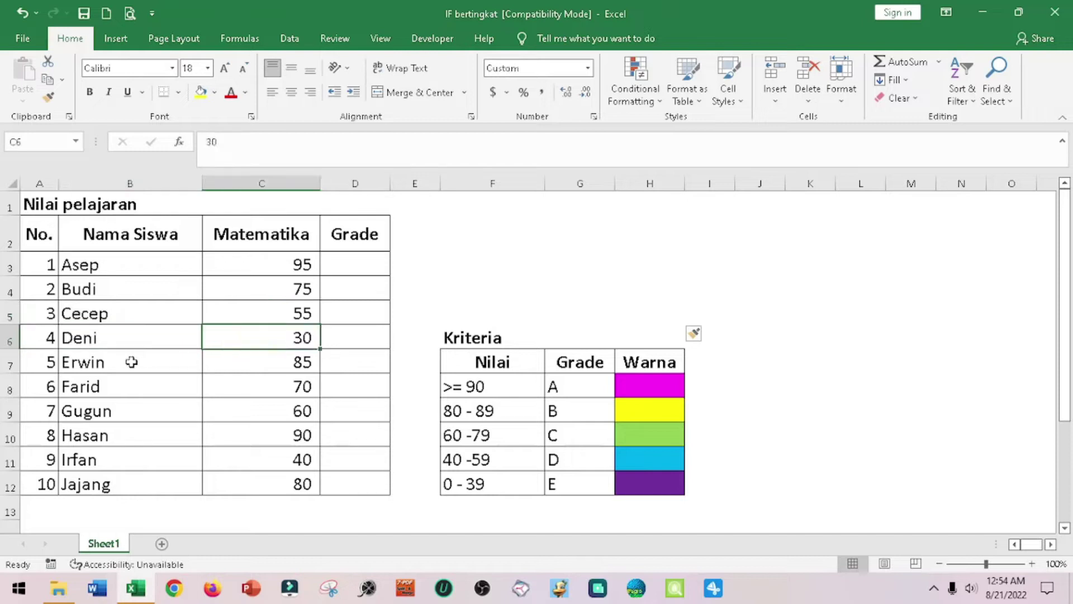
pyautogui.click(135, 362)
pyautogui.click(280, 362)
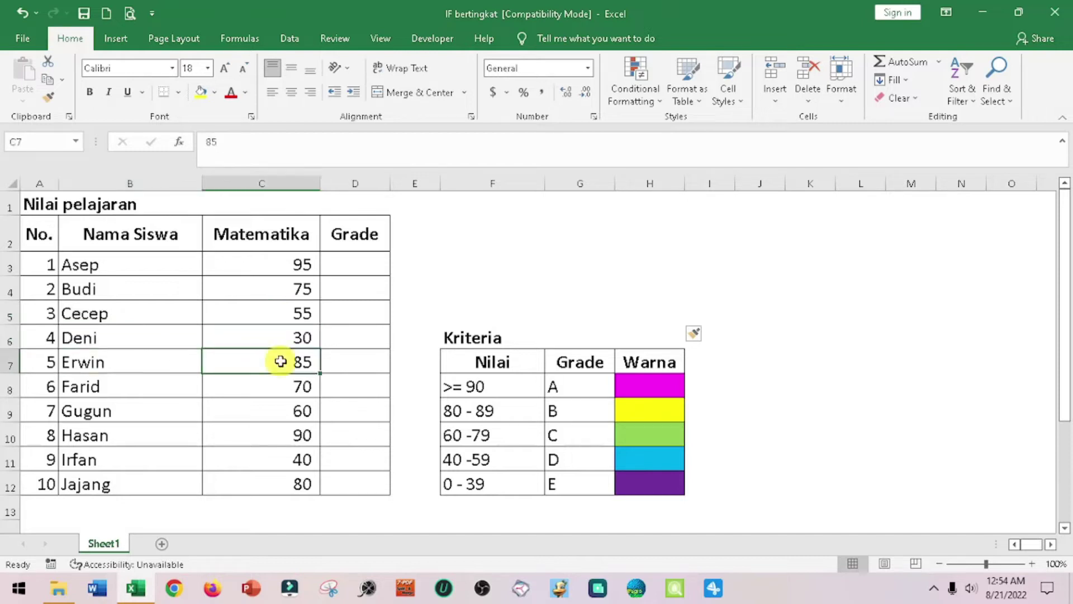
pyautogui.click(150, 396)
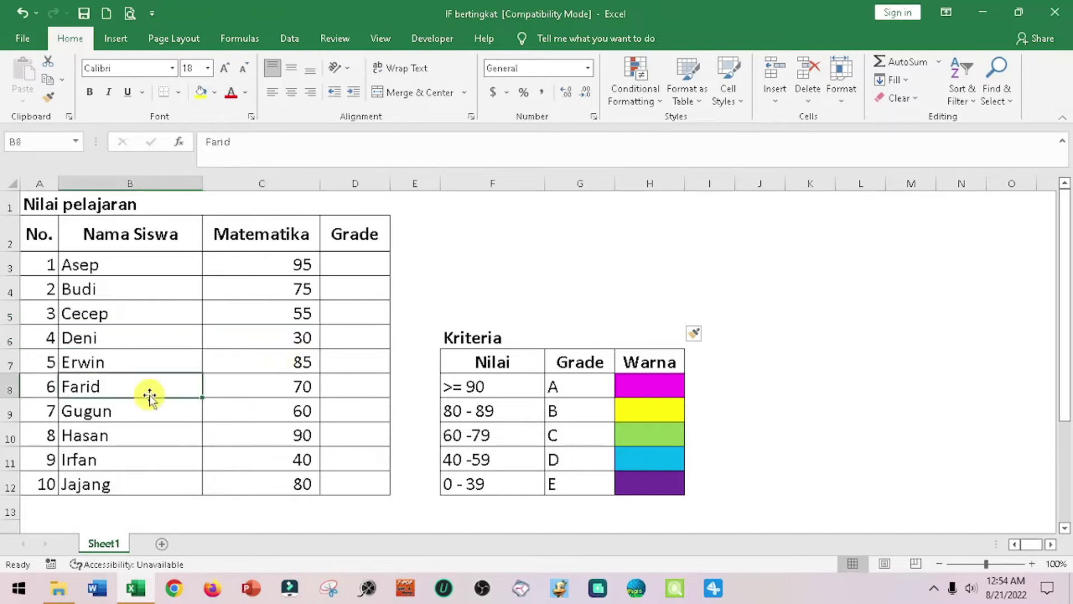
pyautogui.click(264, 385)
pyautogui.click(134, 414)
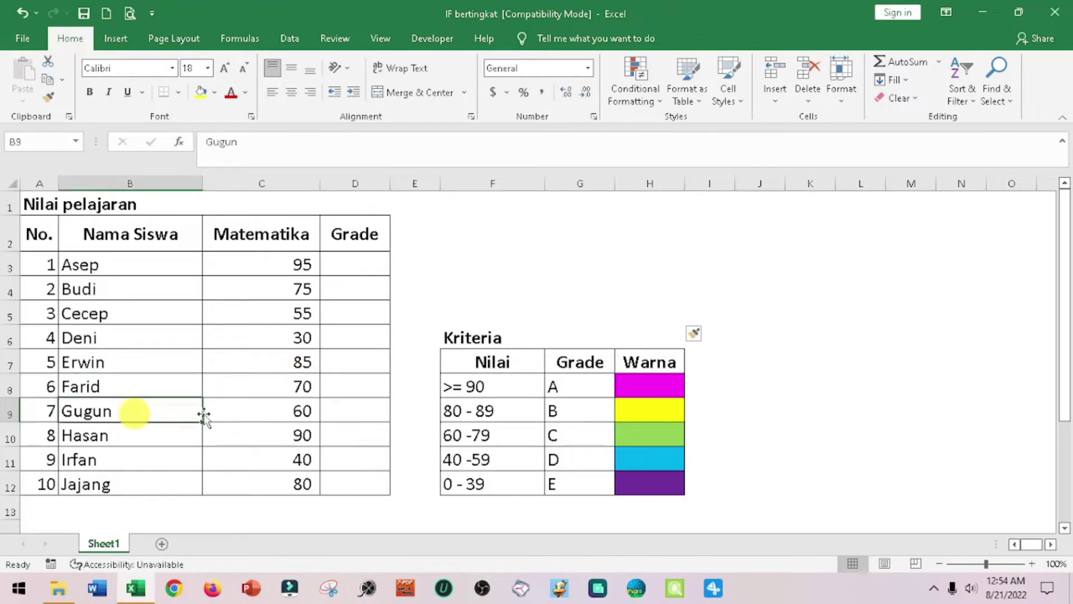
pyautogui.click(252, 412)
pyautogui.click(149, 443)
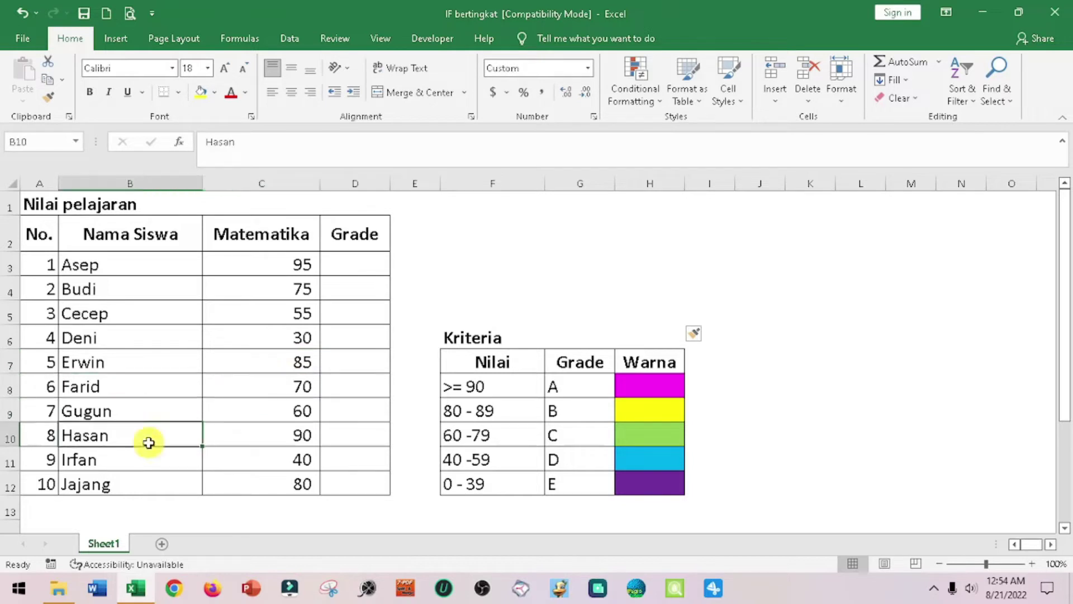
pyautogui.click(272, 434)
pyautogui.click(170, 460)
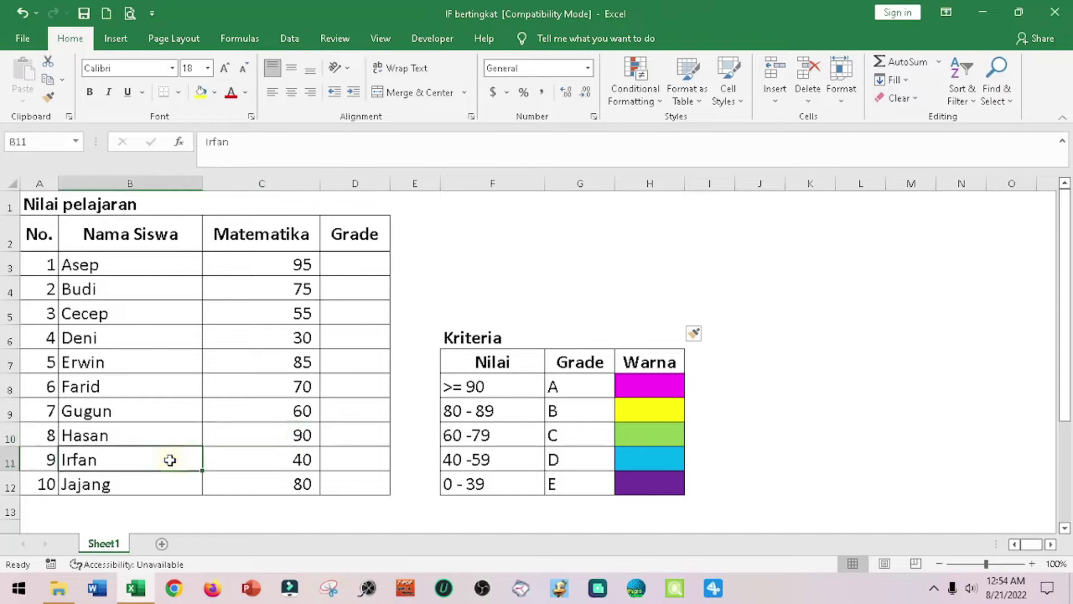
pyautogui.click(271, 454)
pyautogui.click(135, 490)
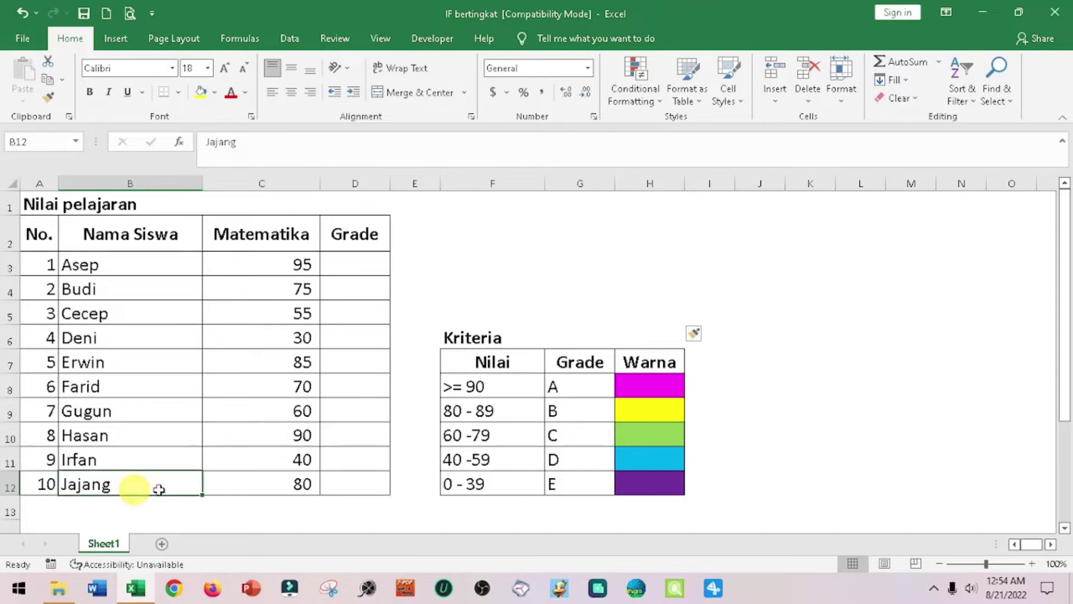
pyautogui.click(280, 482)
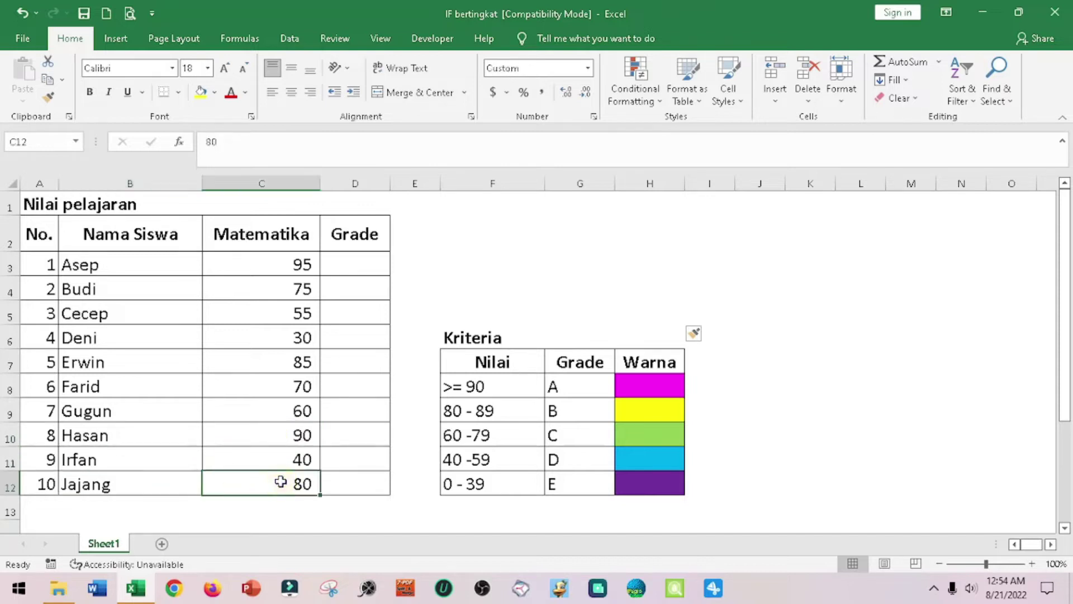
pyautogui.click(361, 241)
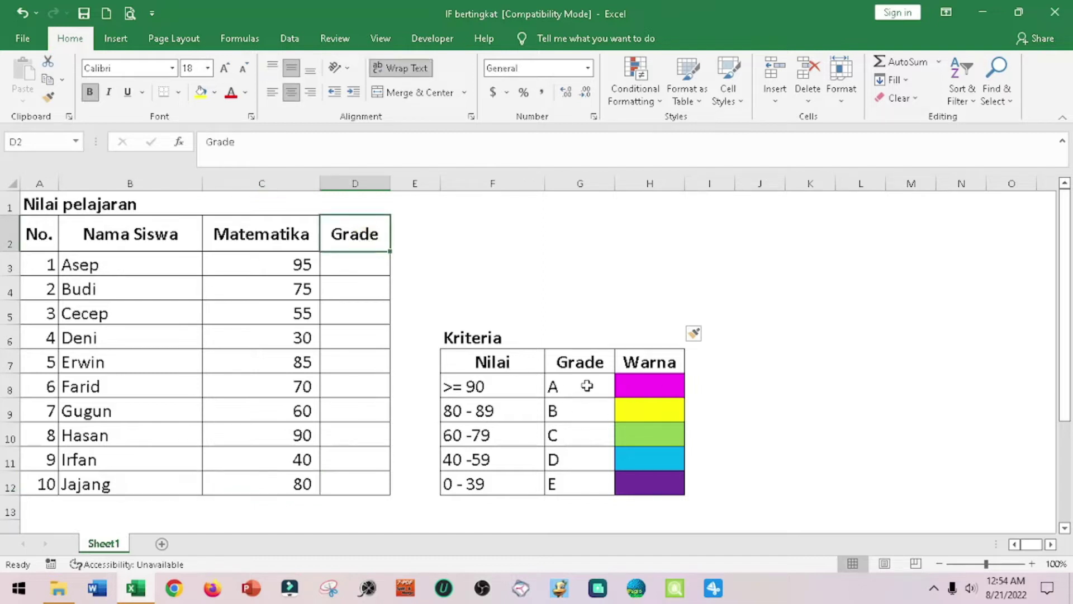
pyautogui.click(450, 386)
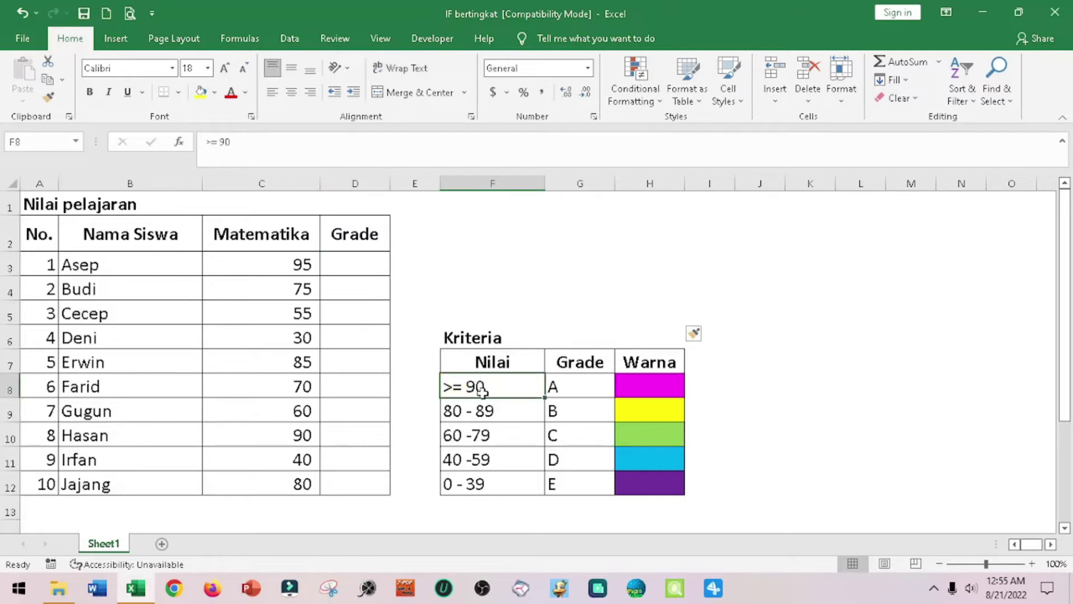
pyautogui.click(578, 386)
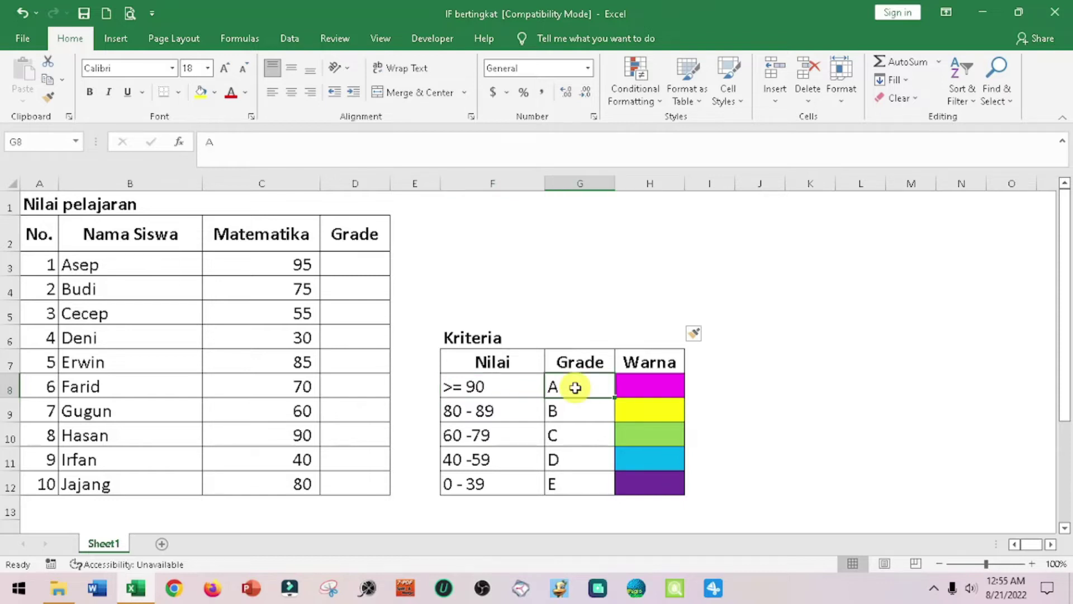
pyautogui.click(659, 388)
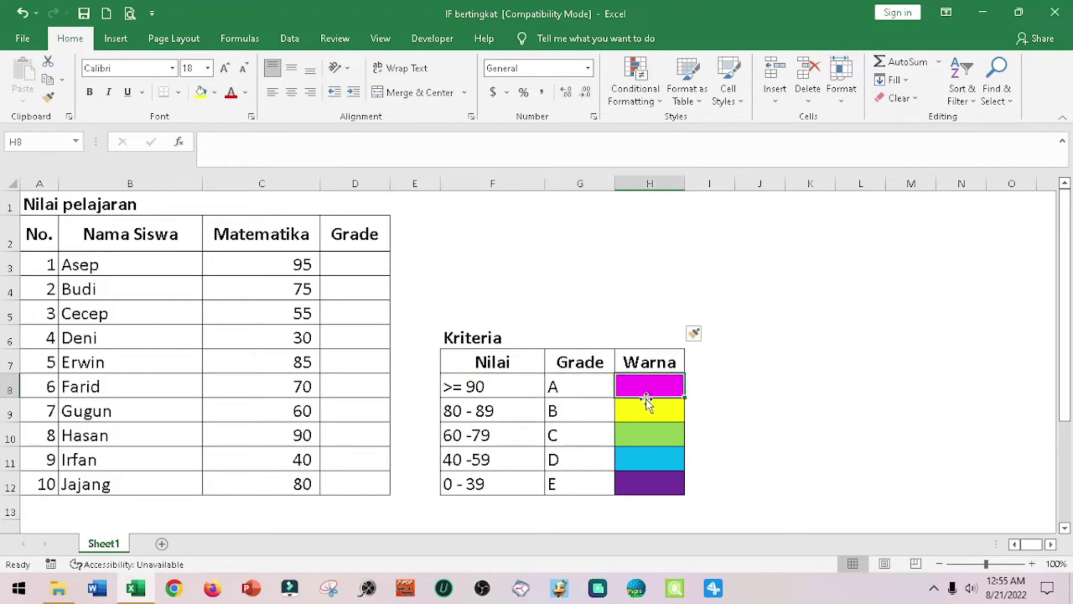
pyautogui.click(476, 412)
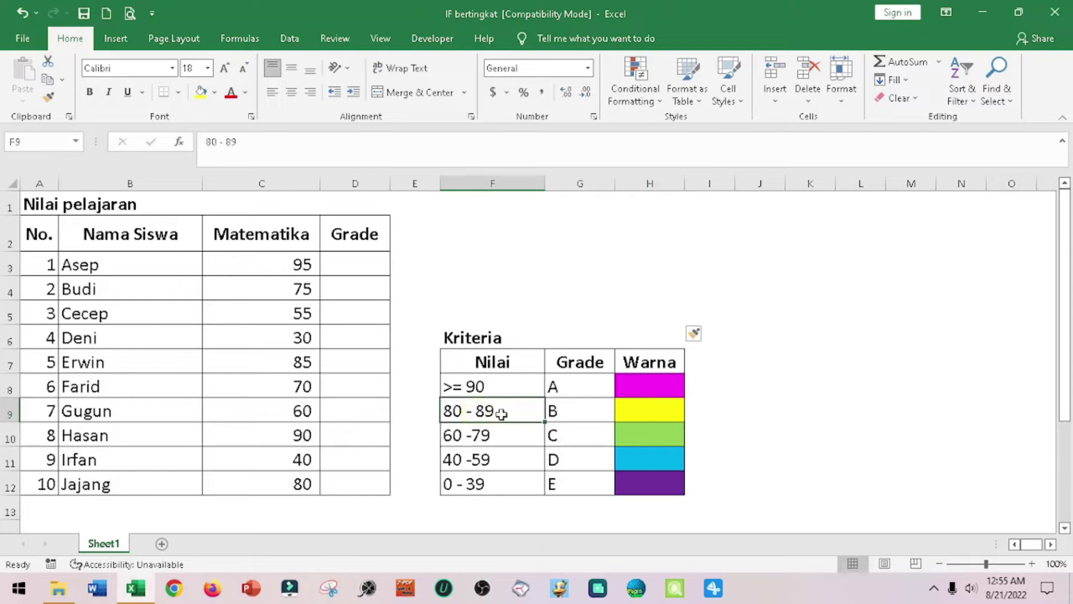
pyautogui.click(567, 413)
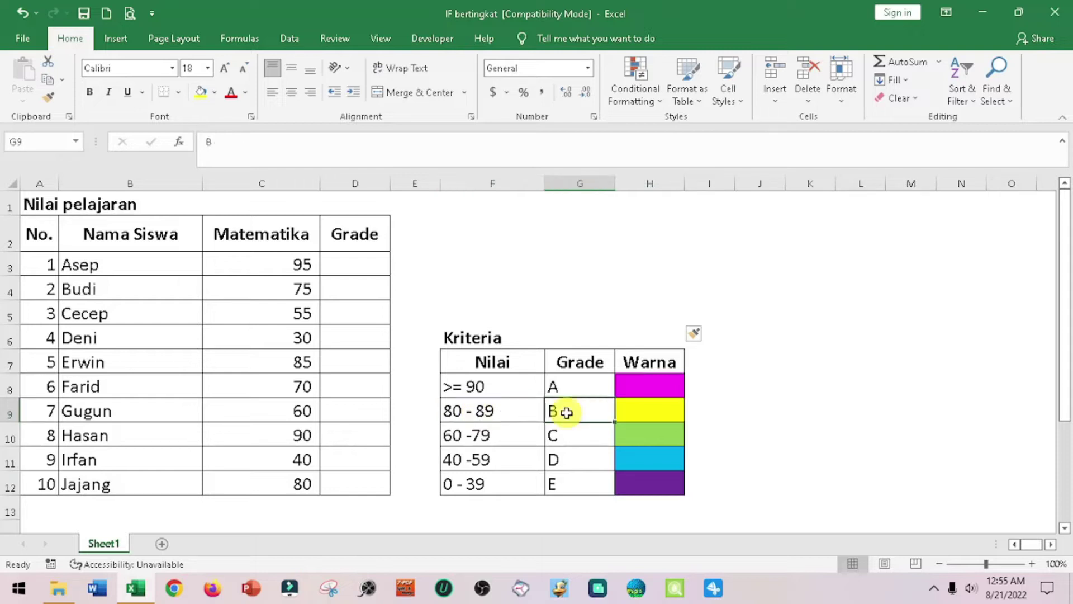
pyautogui.click(637, 412)
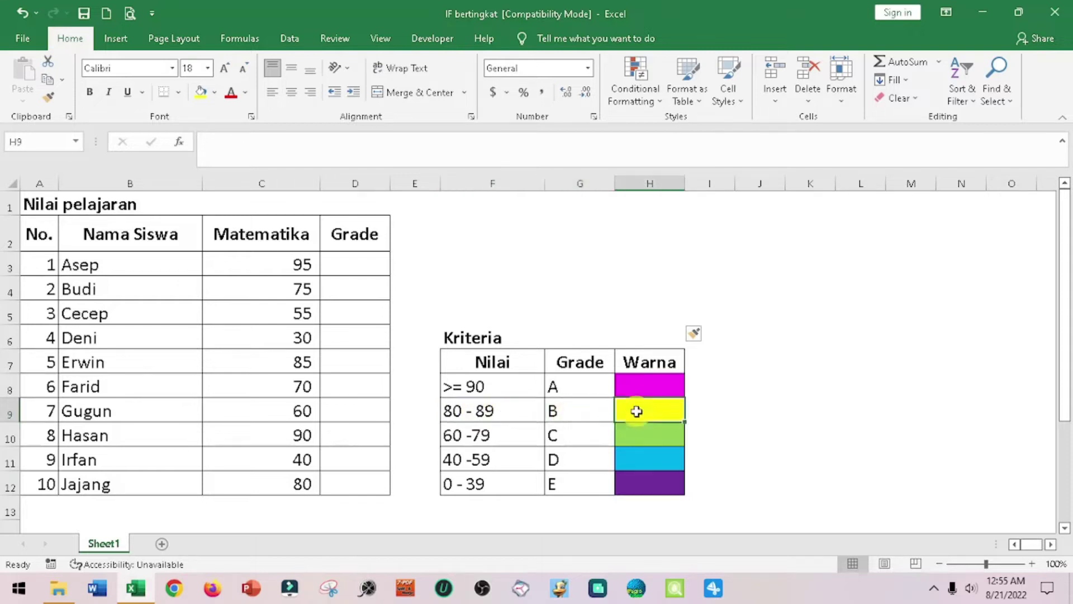
pyautogui.click(482, 438)
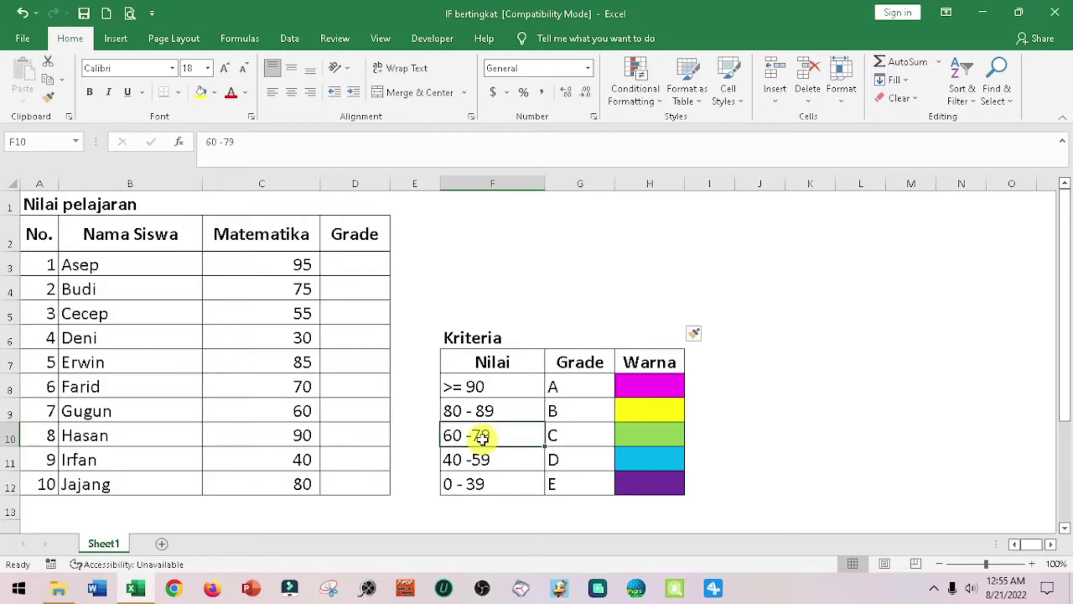
pyautogui.click(587, 434)
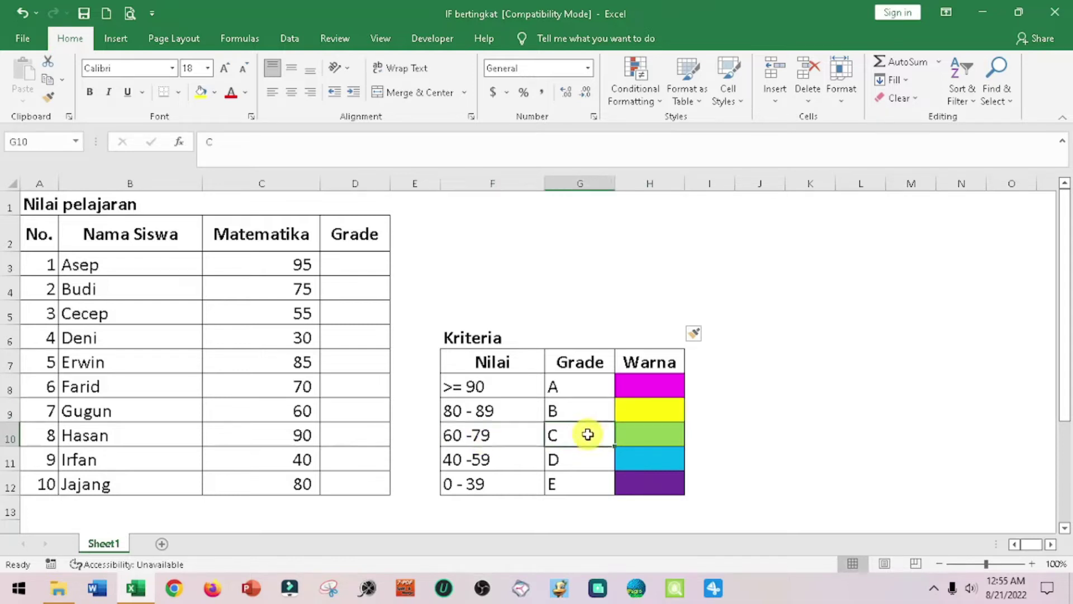
pyautogui.click(643, 435)
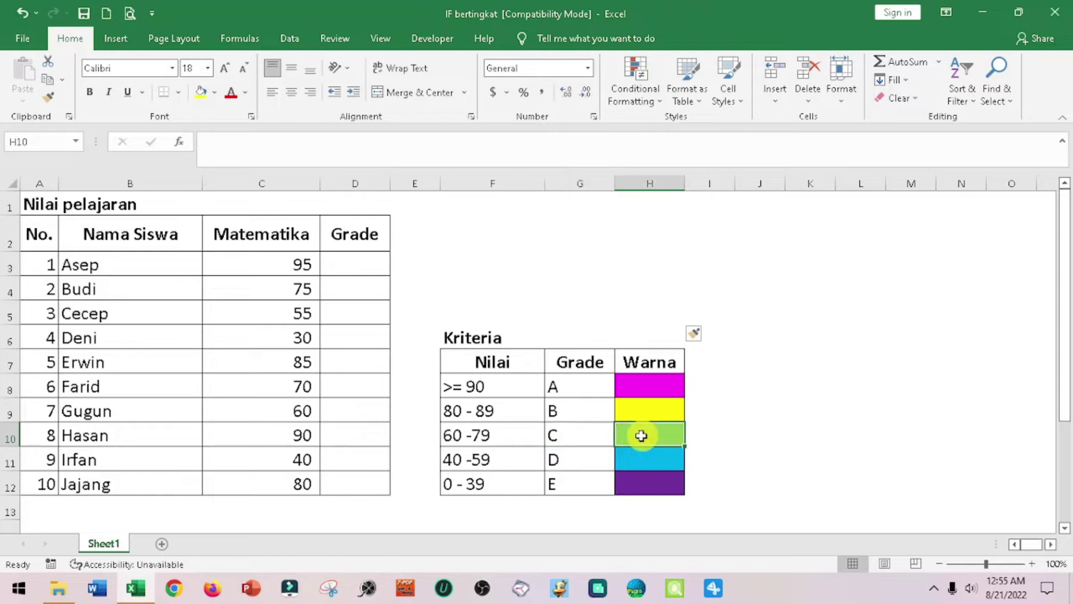
pyautogui.click(485, 460)
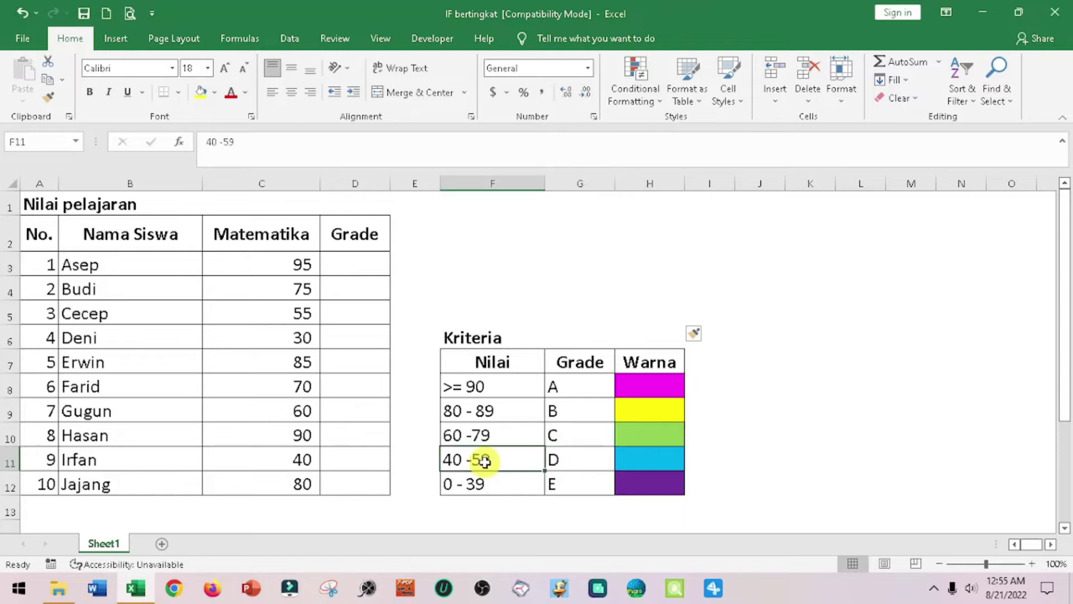
pyautogui.click(582, 458)
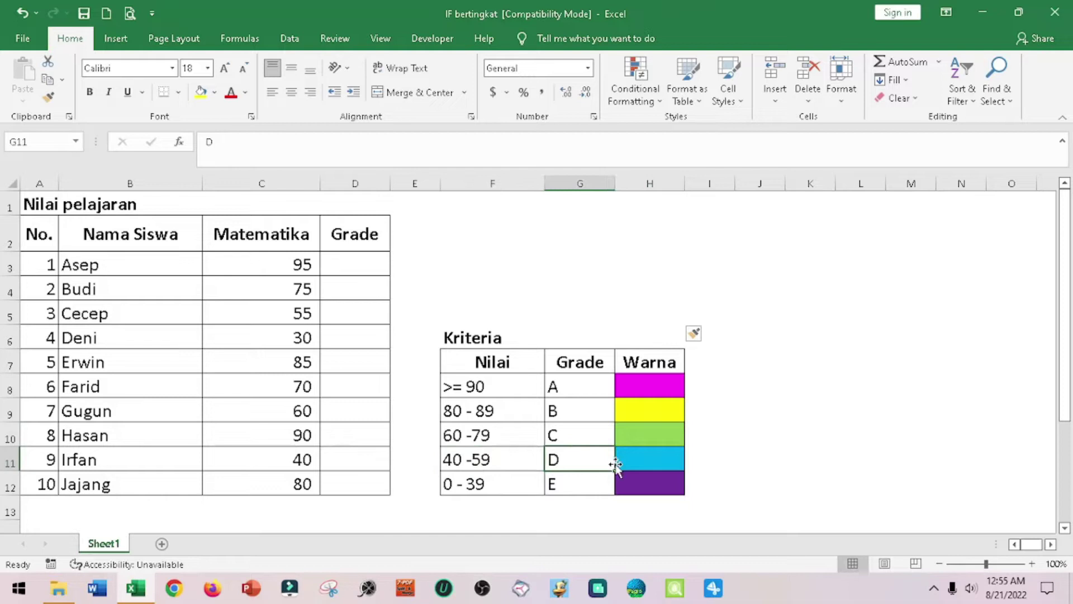
pyautogui.click(649, 456)
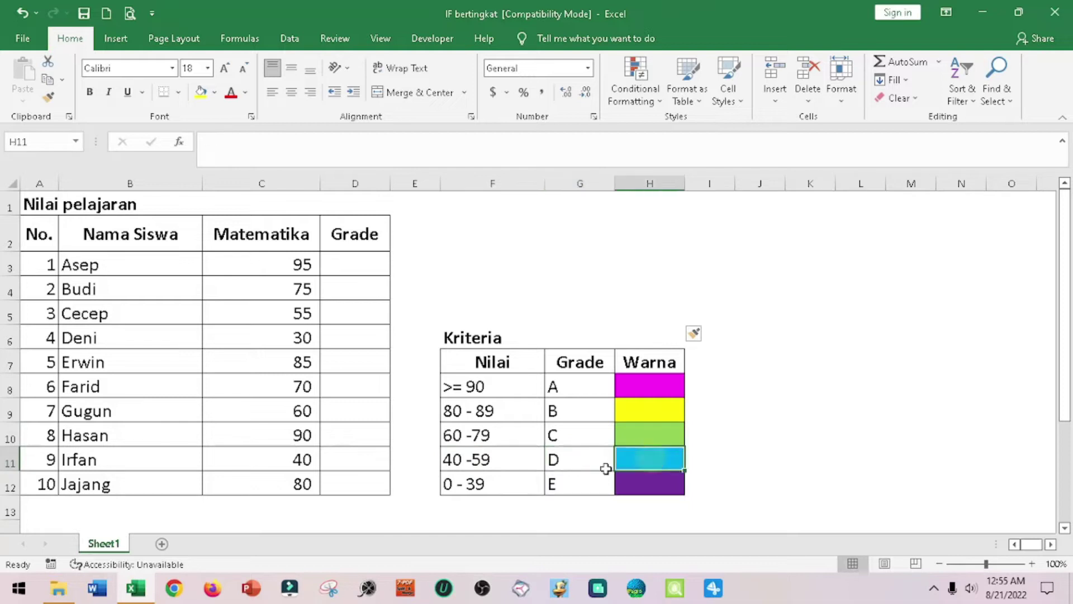
pyautogui.click(476, 483)
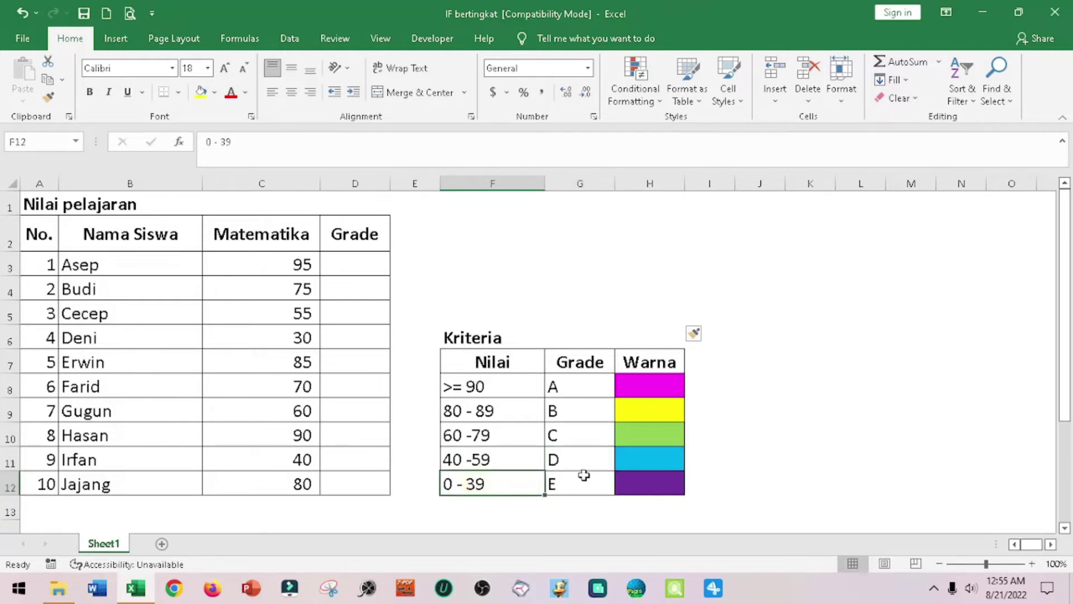
pyautogui.click(649, 483)
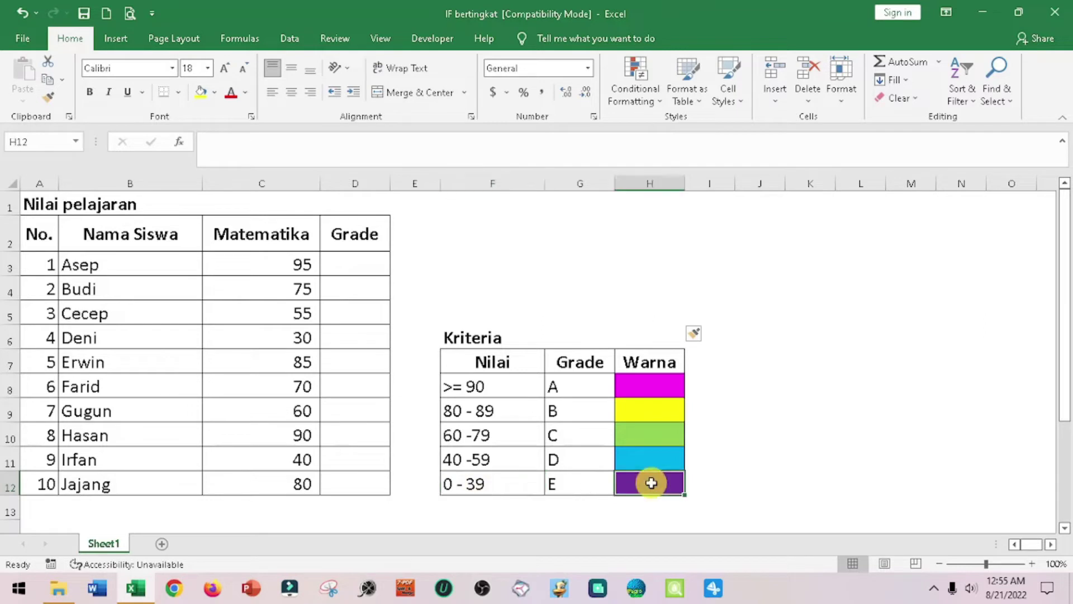
pyautogui.click(581, 483)
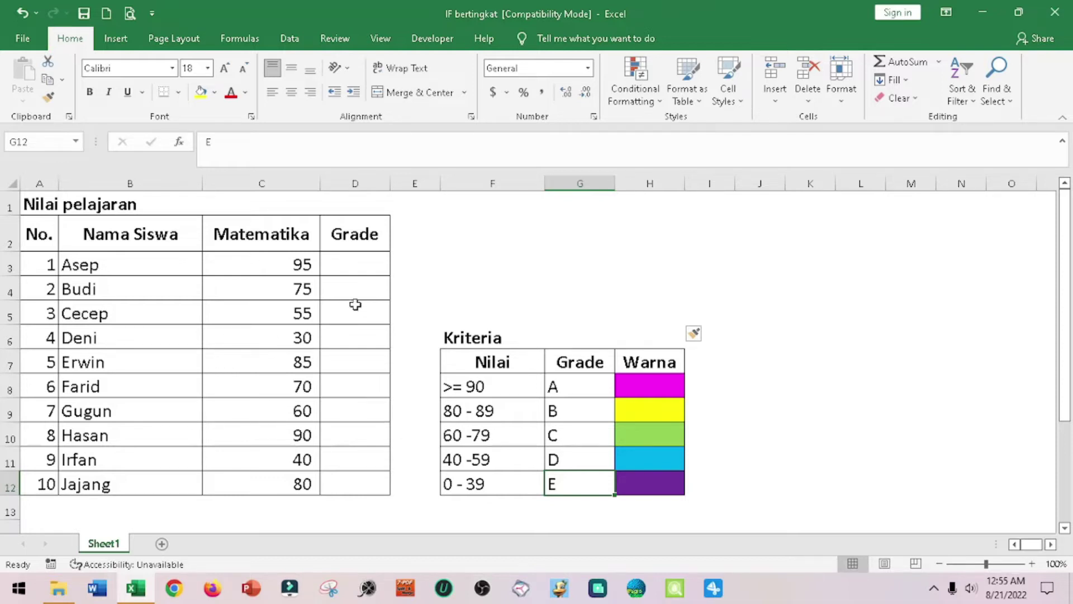
# Step: Select the empty Grade cells D3 through D12
pyautogui.click(377, 267)
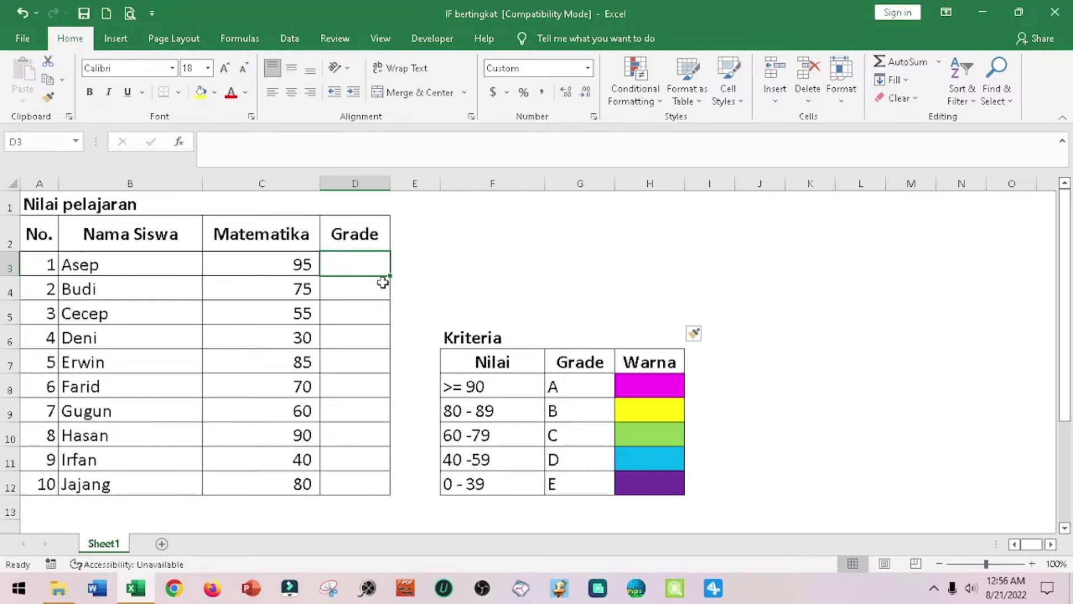
pyautogui.moveTo(366, 263); pyautogui.dragTo(360, 481)
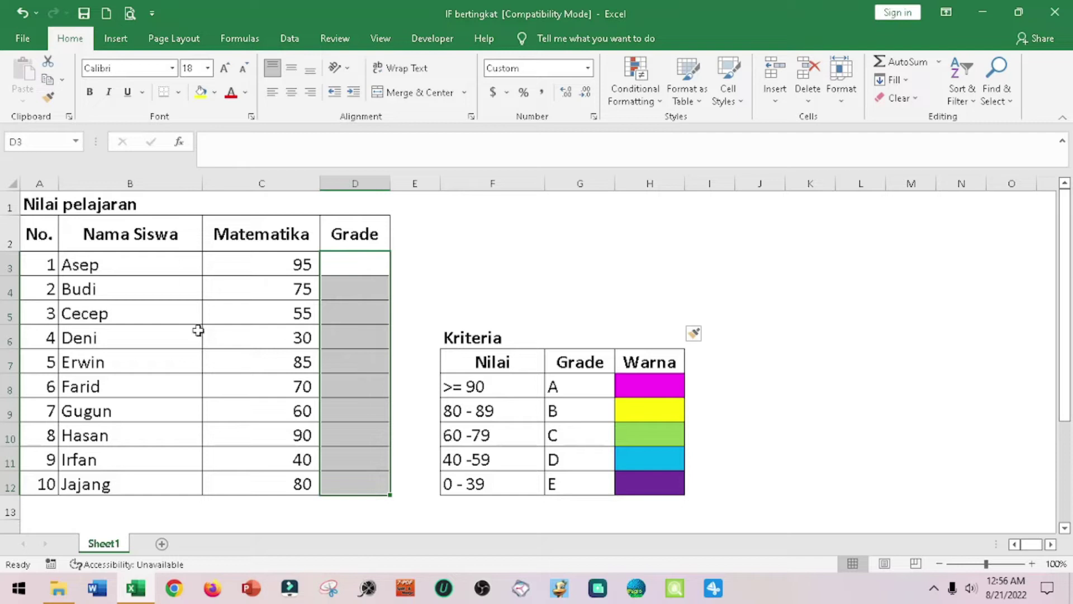
# Step: Start a new conditional formatting rule for cells with specific text containing 'A'
pyautogui.click(663, 106)
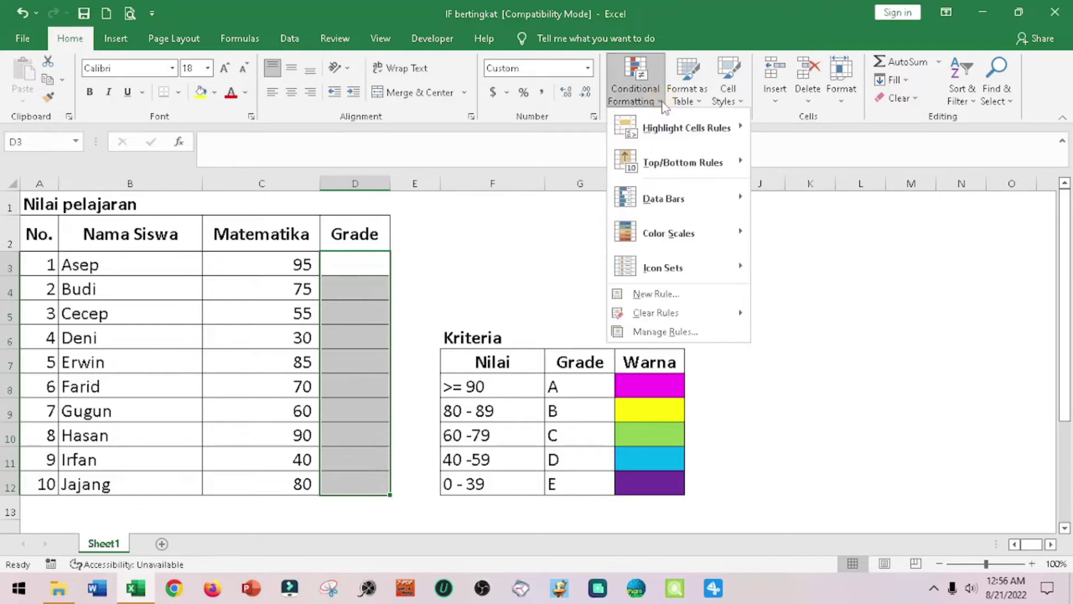
pyautogui.click(667, 297)
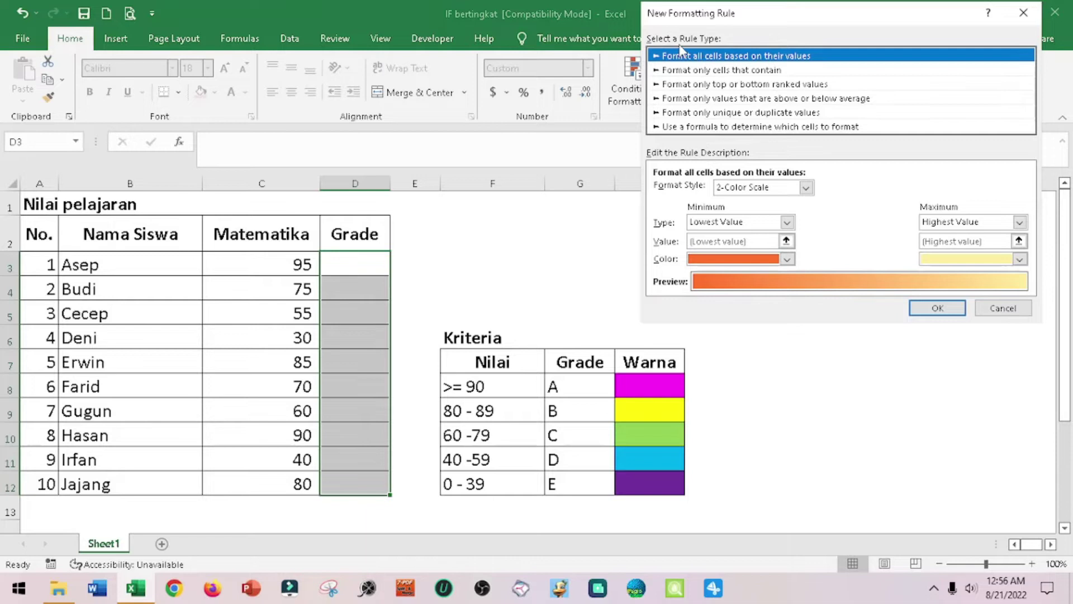
pyautogui.click(771, 72)
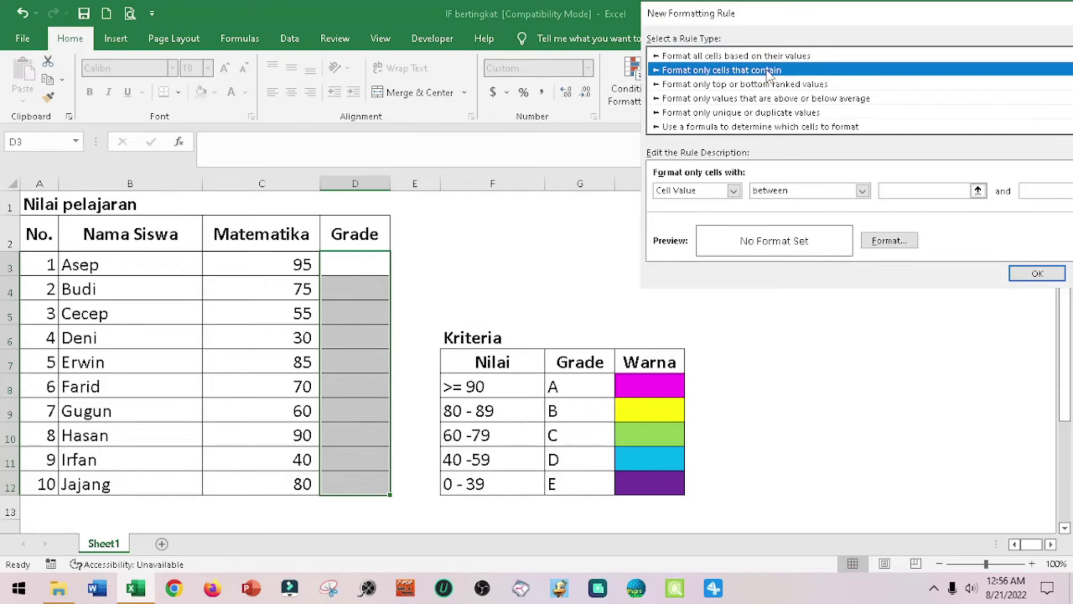
pyautogui.click(733, 191)
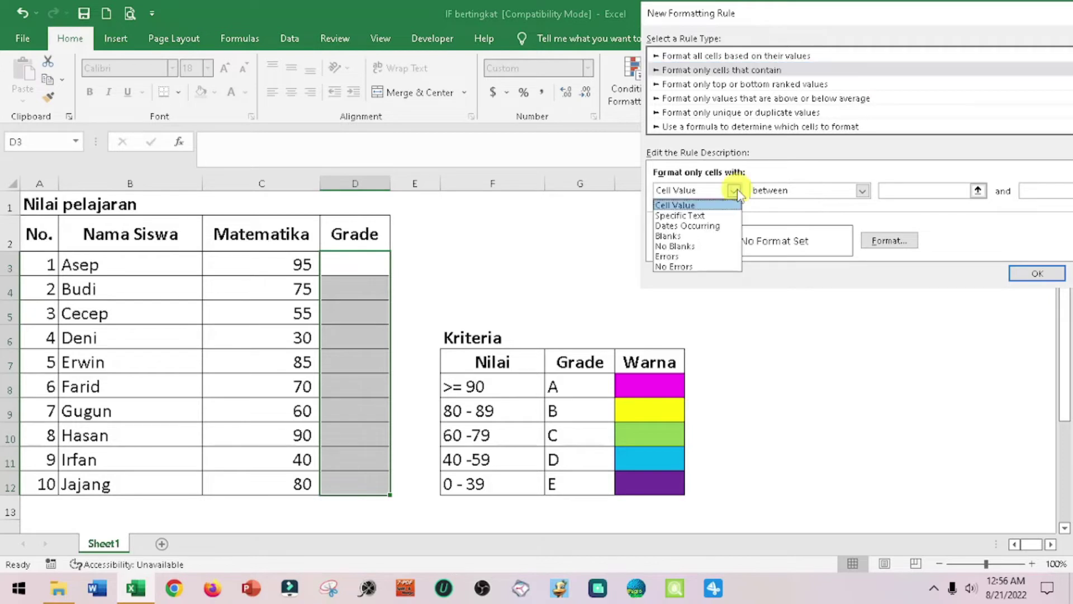
pyautogui.click(718, 217)
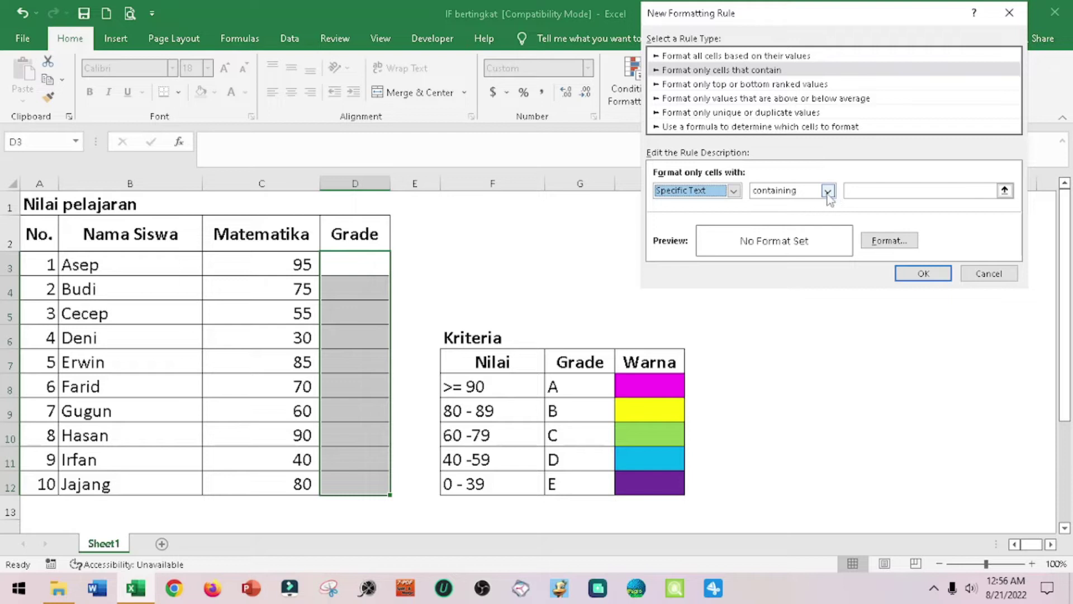
pyautogui.click(867, 191)
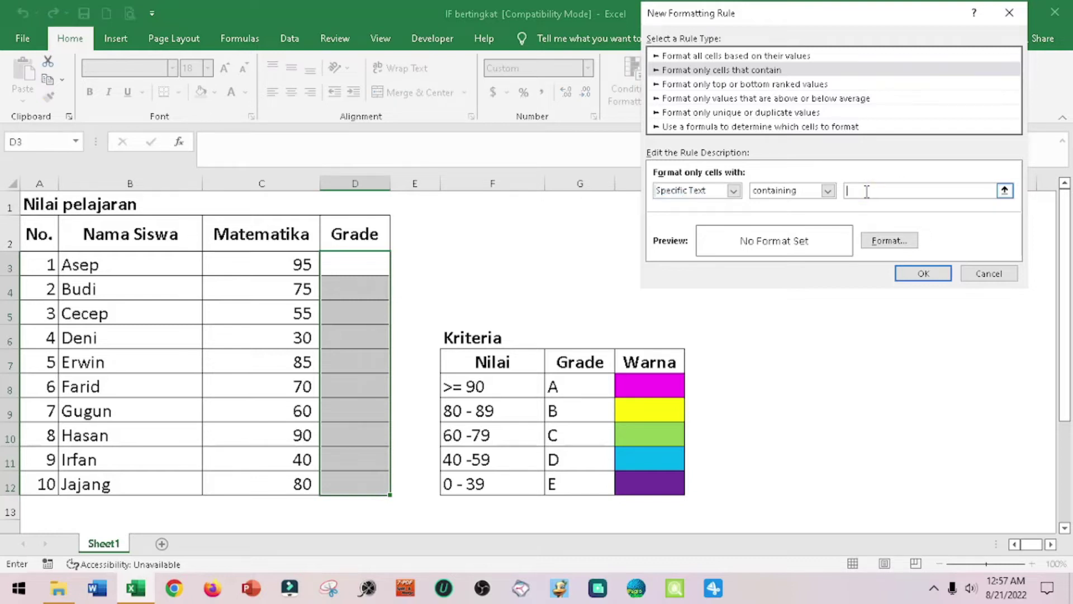
pyautogui.write('A')
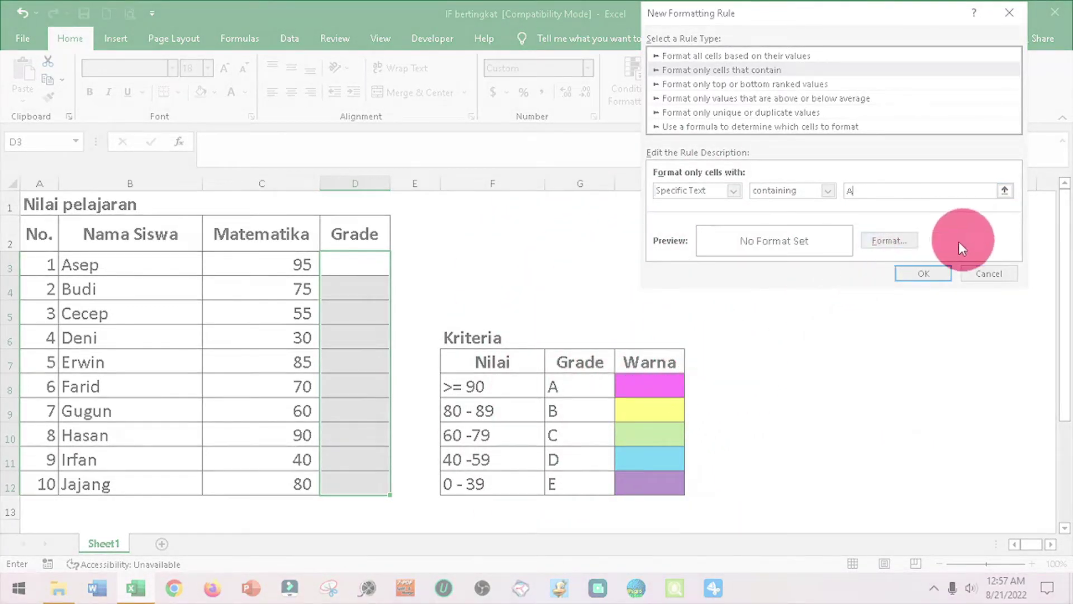
# Step: Give the 'A' rule a magenta fill colour
pyautogui.click(891, 240)
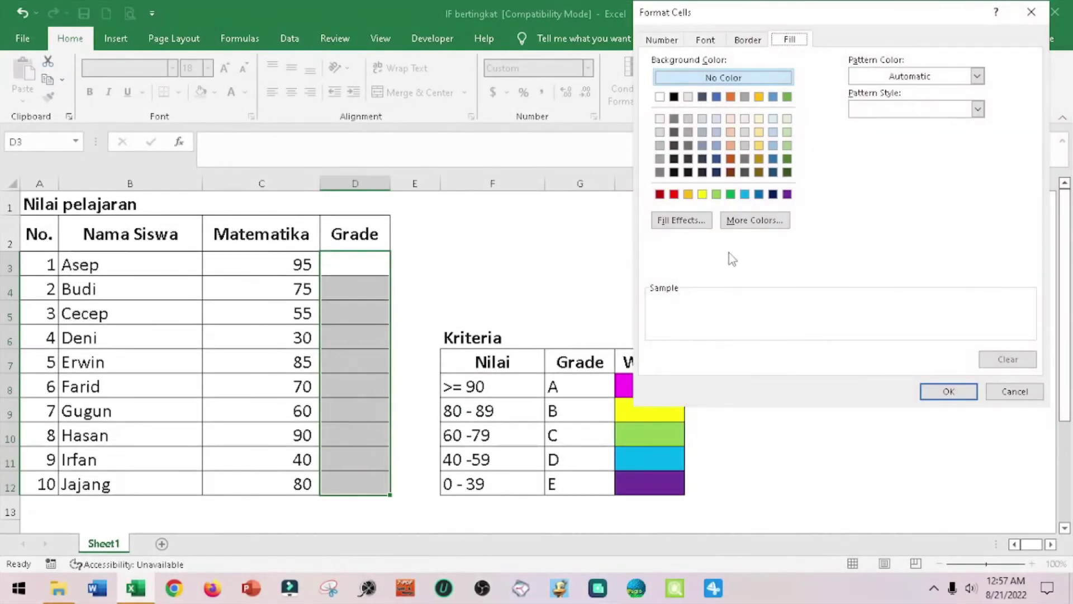
pyautogui.click(755, 219)
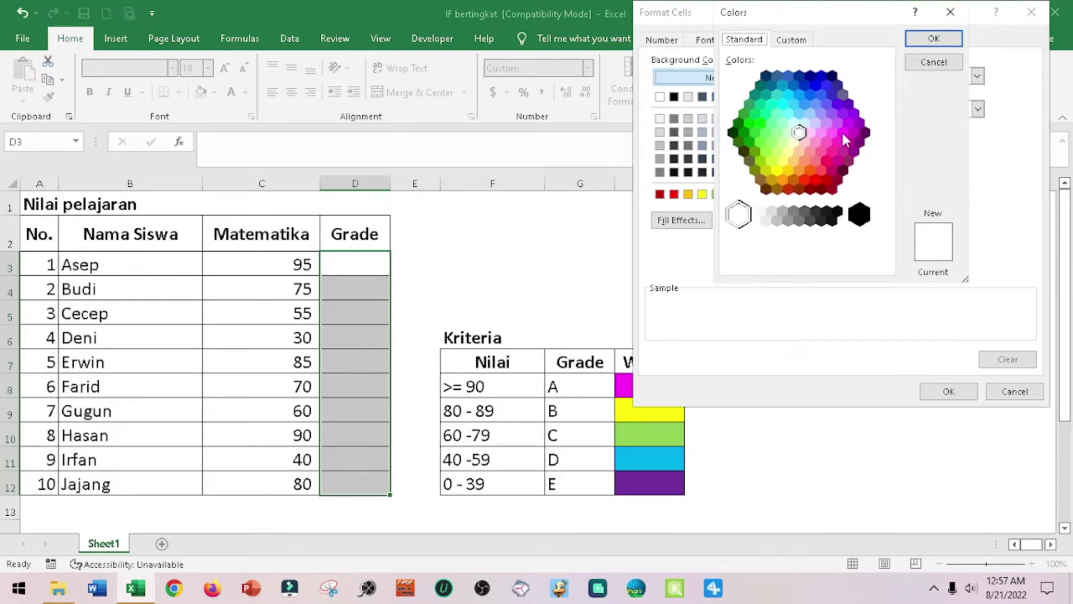
pyautogui.click(842, 132)
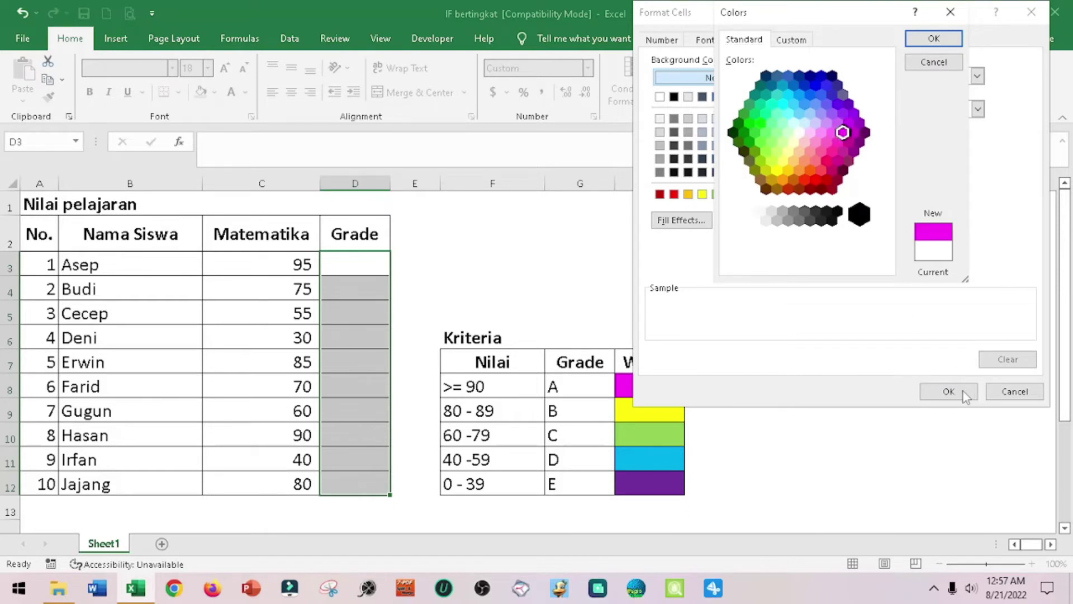
pyautogui.click(947, 46)
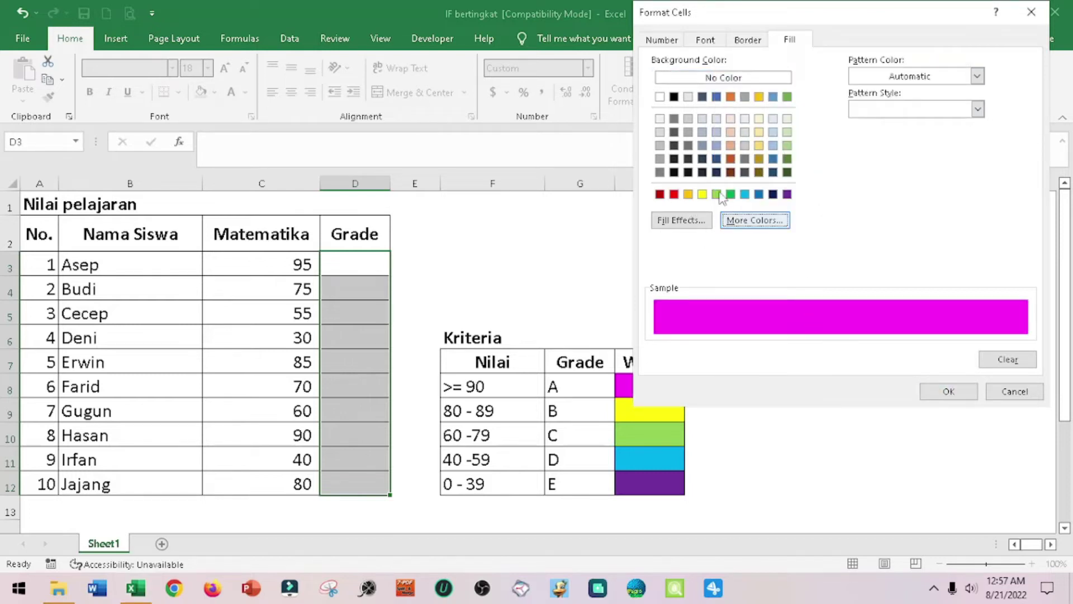
pyautogui.click(770, 222)
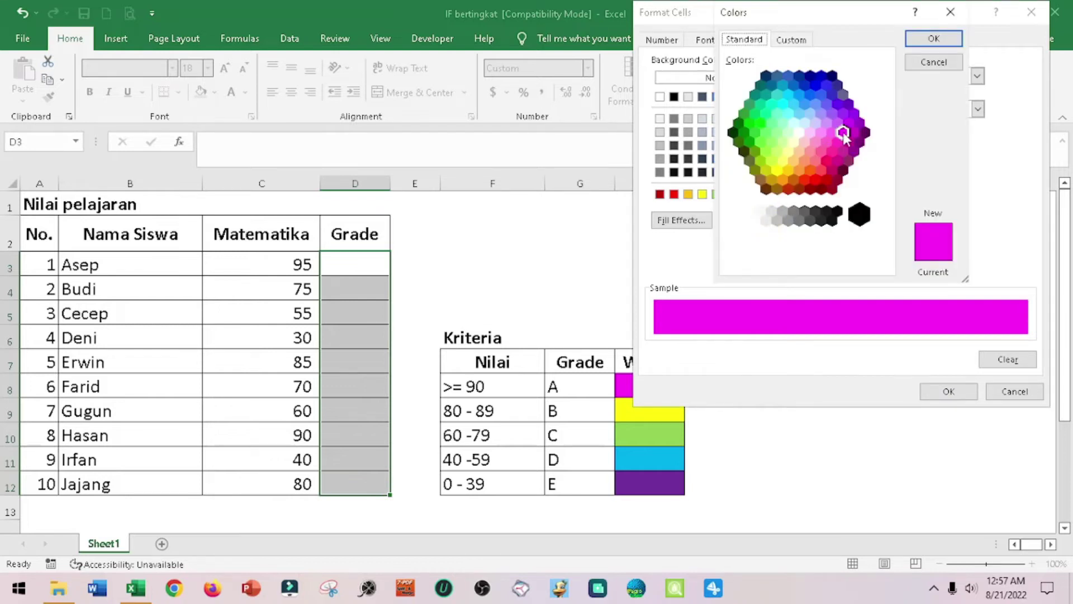
pyautogui.click(933, 38)
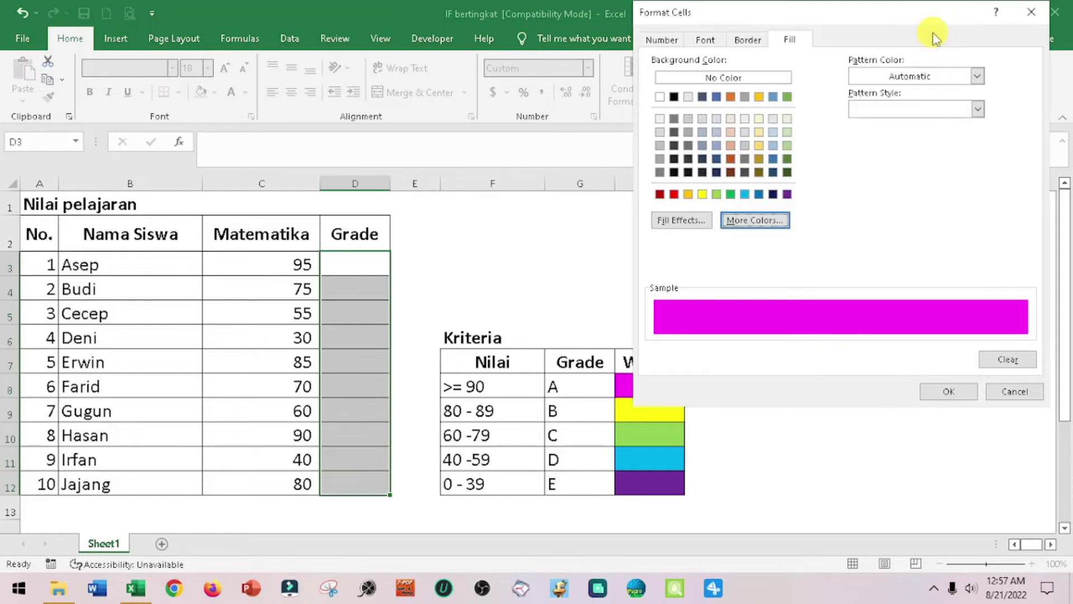
pyautogui.click(953, 391)
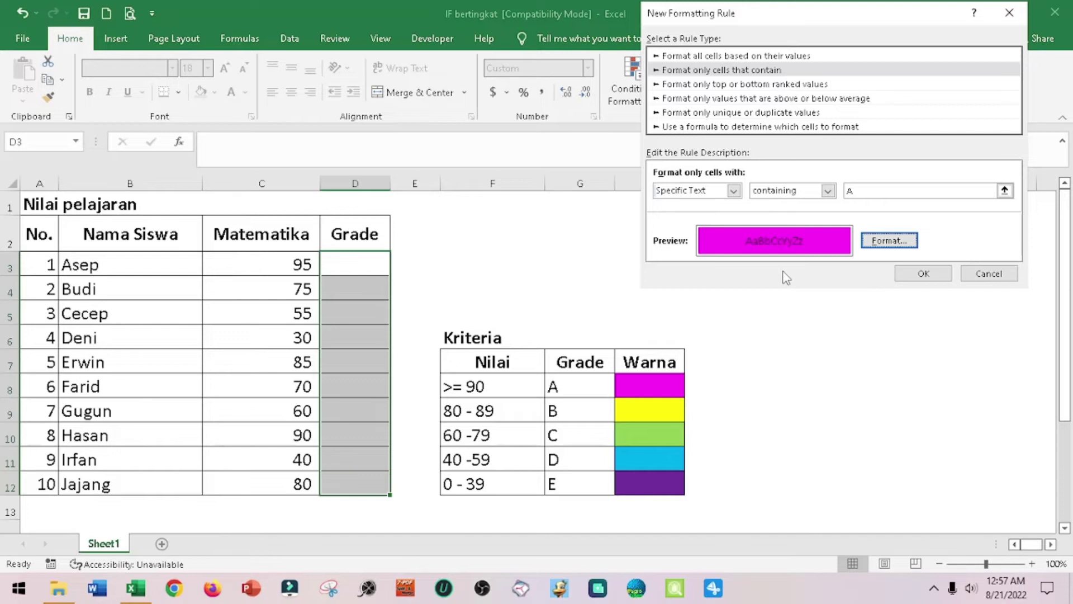
# Step: Save the magenta 'A' rule and view it in the Conditional Formatting Rules Manager
pyautogui.click(923, 274)
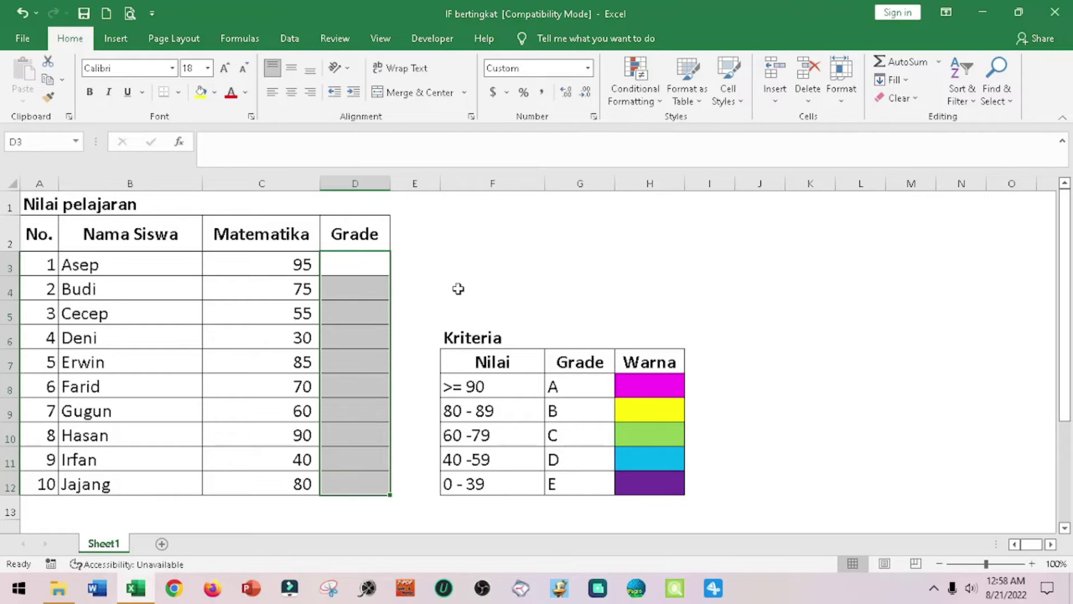
pyautogui.click(659, 107)
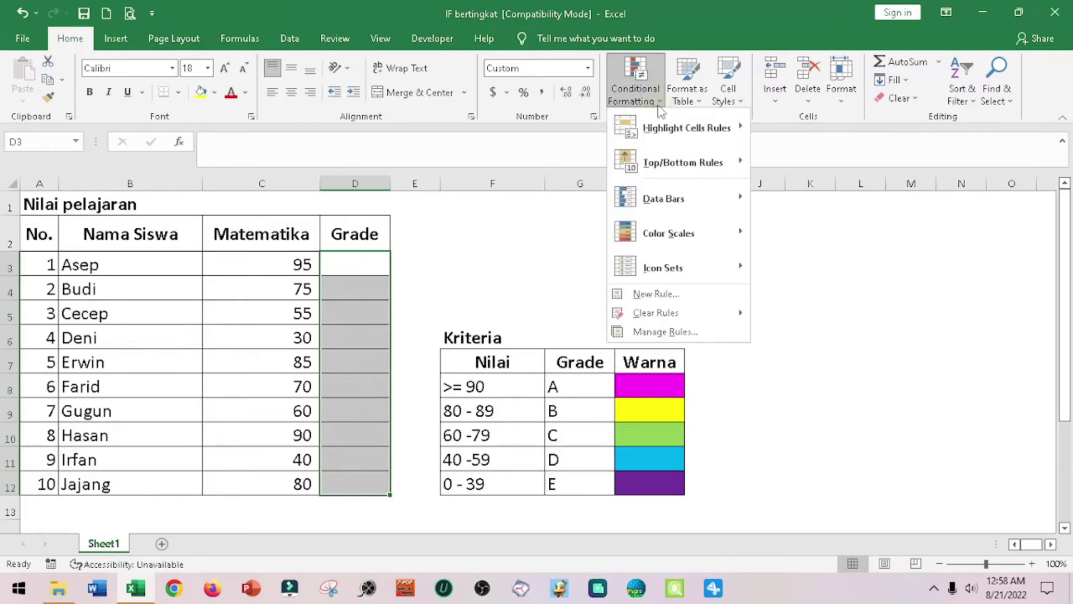
pyautogui.click(681, 334)
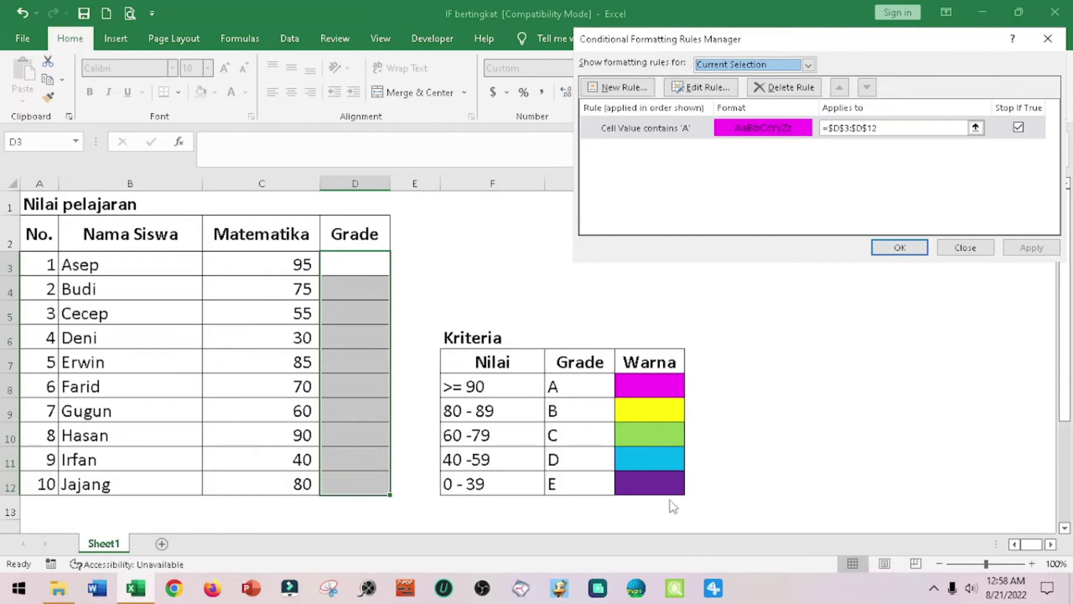
# Step: Start a new rule matching Grade cells whose text contains 'B'
pyautogui.click(630, 90)
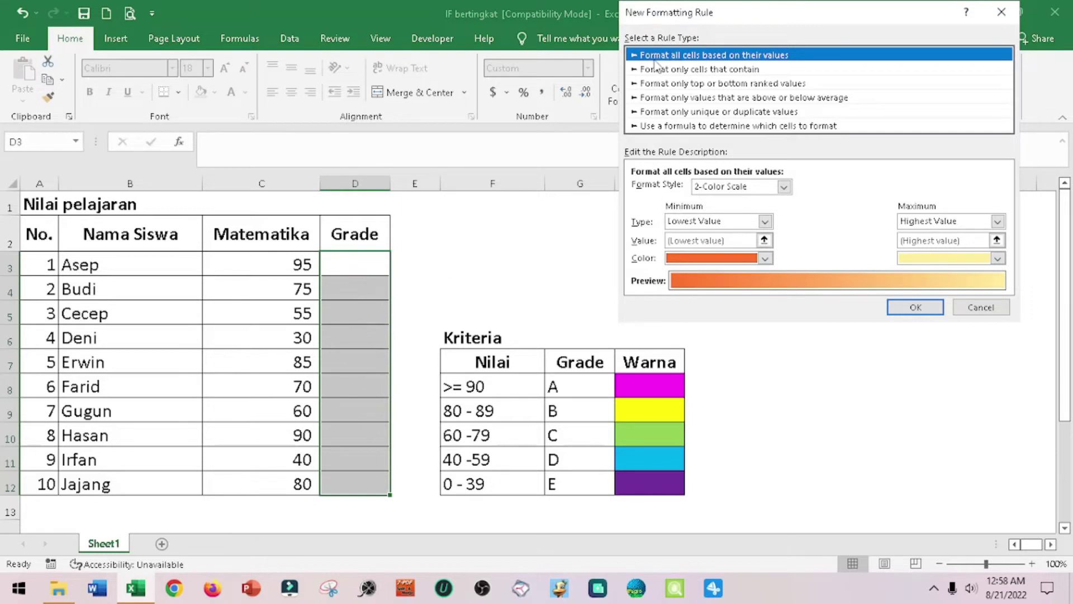
pyautogui.click(699, 69)
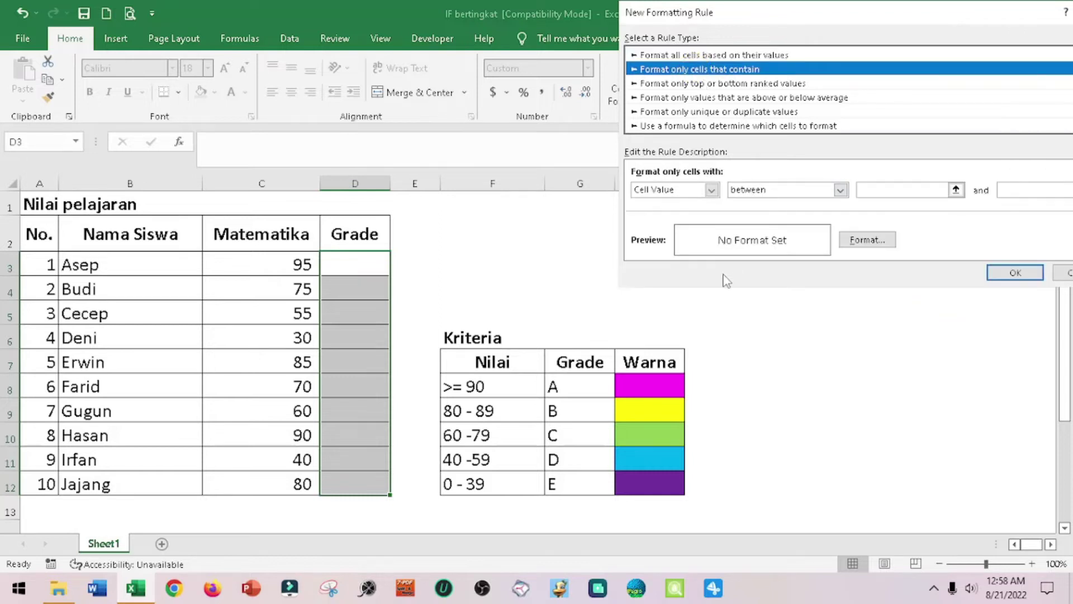
pyautogui.click(712, 191)
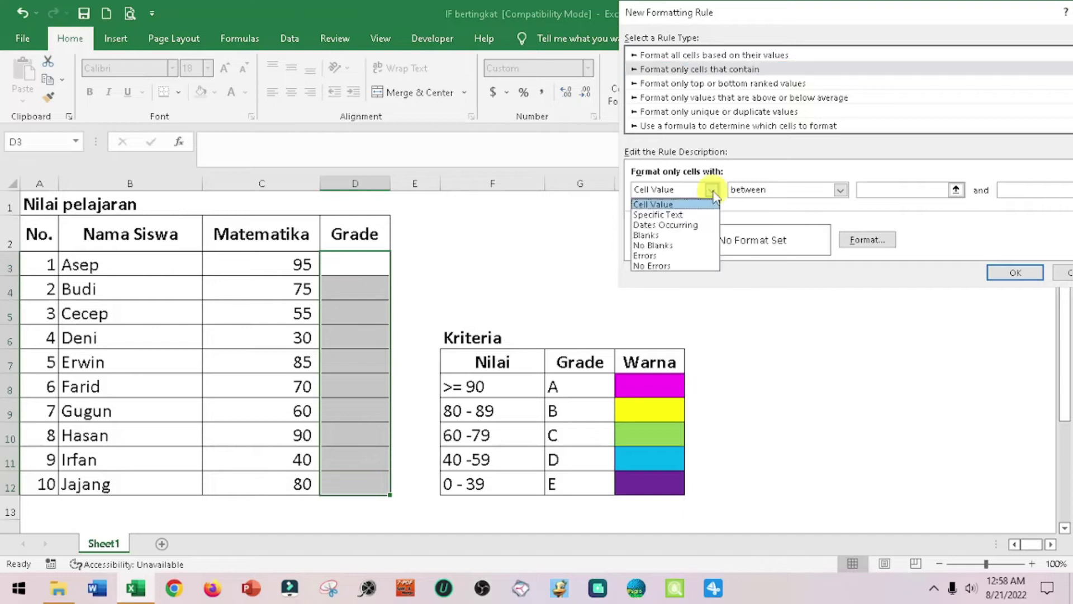
pyautogui.click(689, 215)
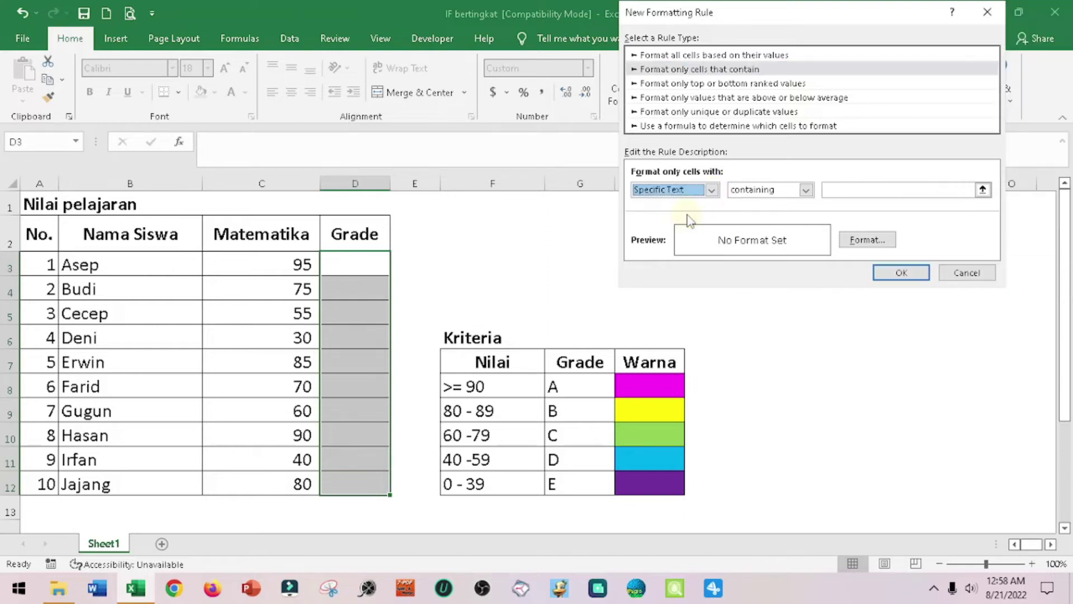
pyautogui.click(859, 190)
pyautogui.click(806, 190)
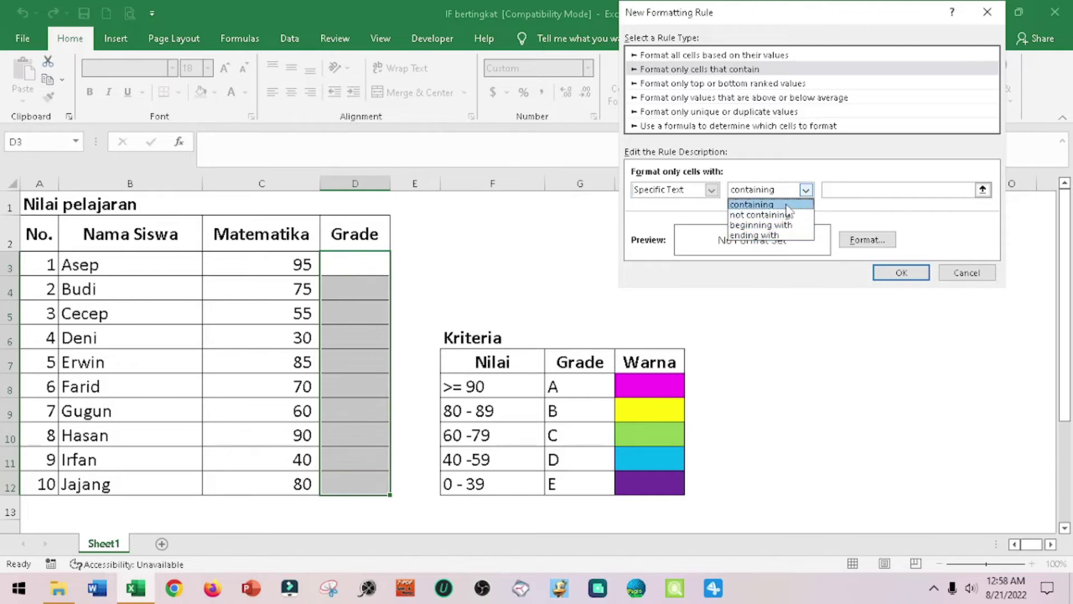
pyautogui.click(788, 206)
pyautogui.click(848, 189)
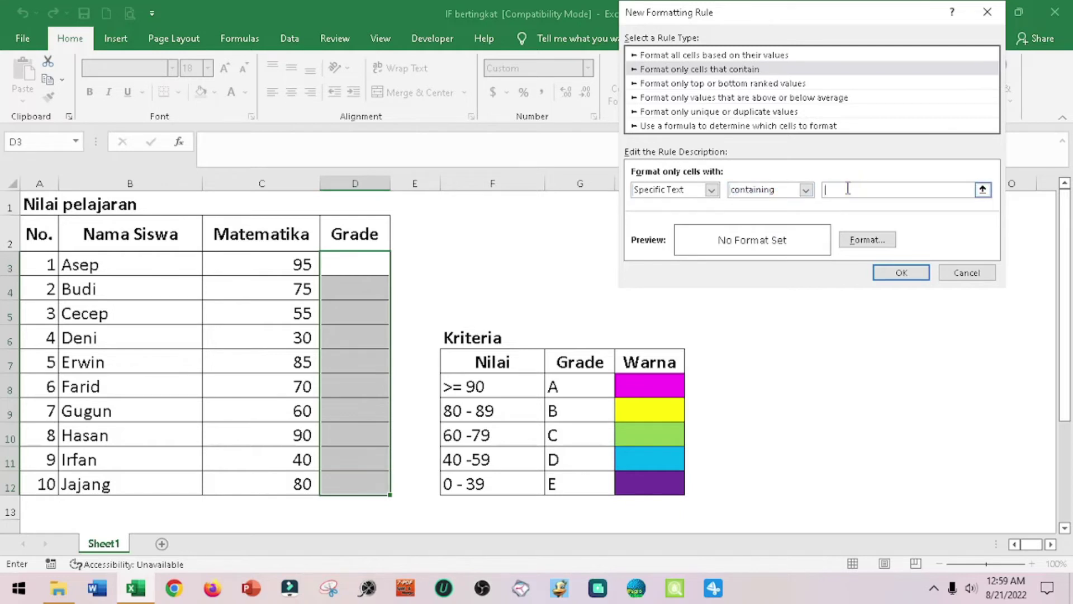
pyautogui.write('B')
# Step: Give the 'B' rule a yellow fill and save it
pyautogui.click(857, 242)
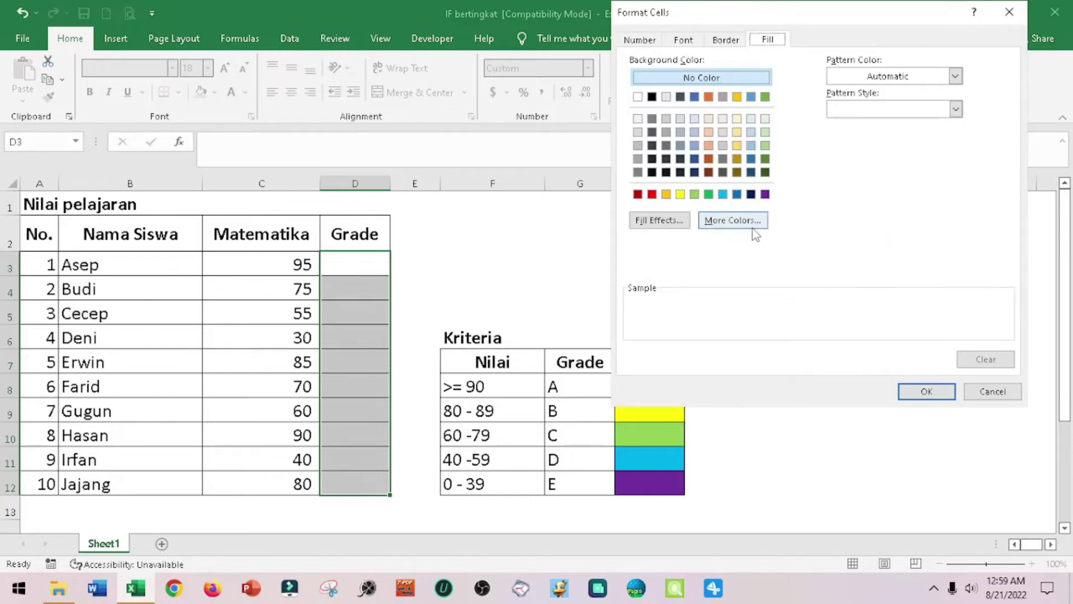
pyautogui.click(681, 194)
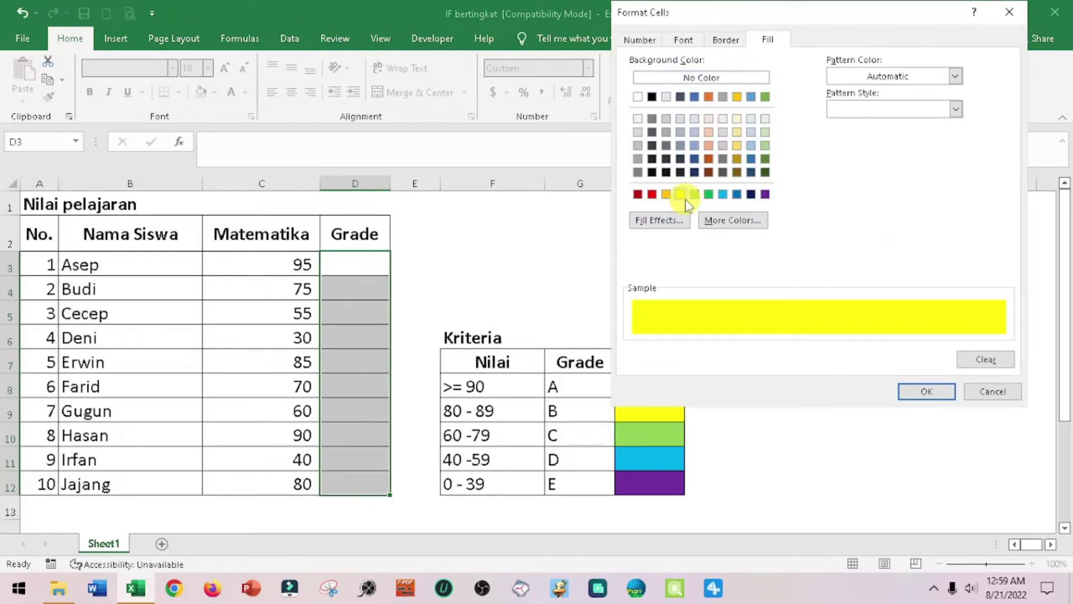
pyautogui.click(932, 391)
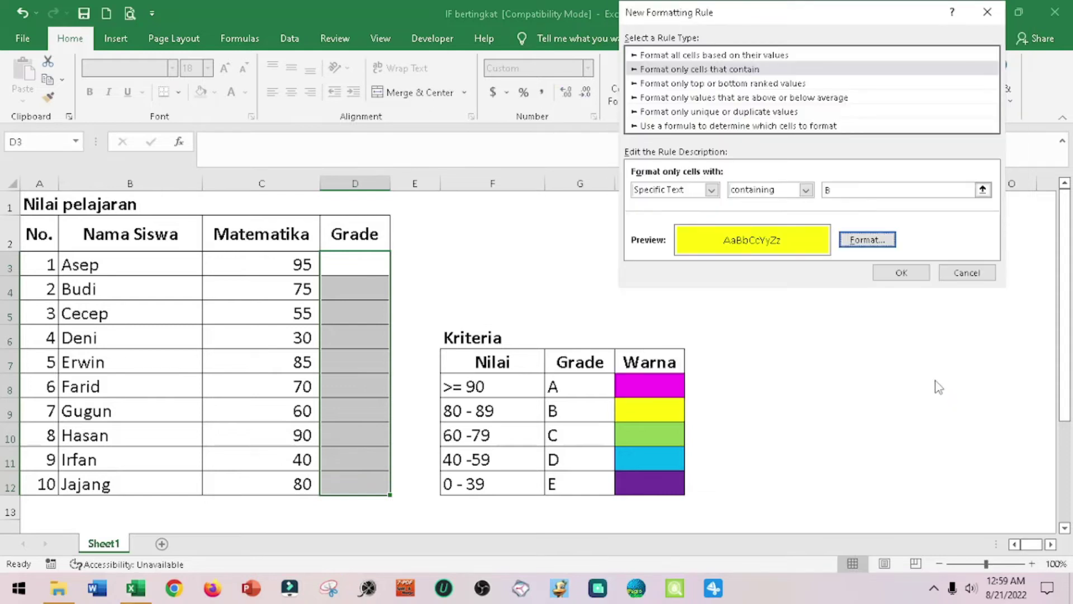
pyautogui.click(899, 274)
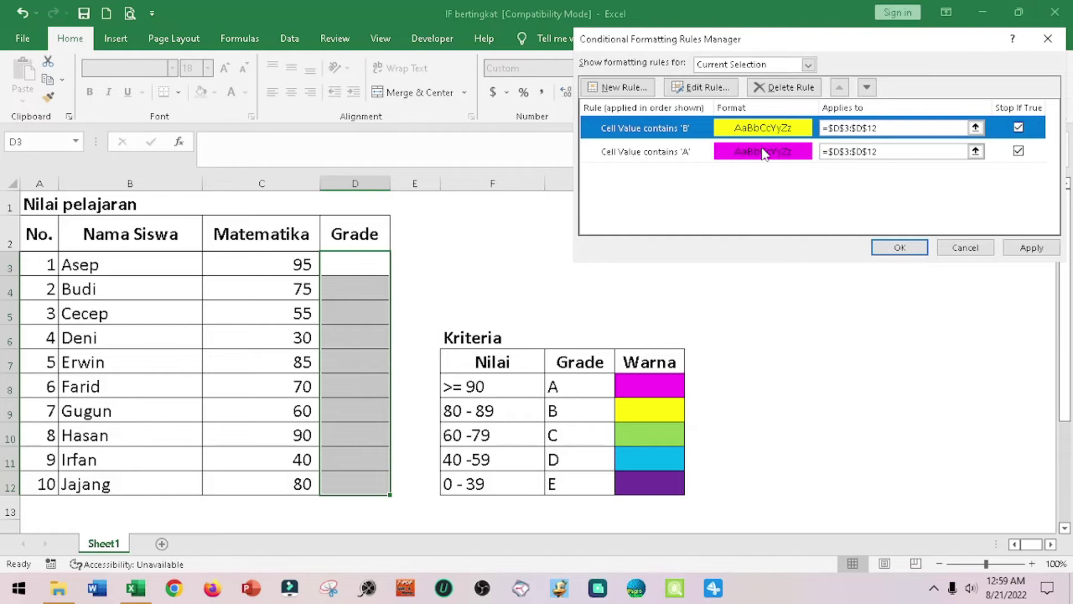
# Step: Add a rule filling Grade cells containing 'C' with light green
pyautogui.click(616, 90)
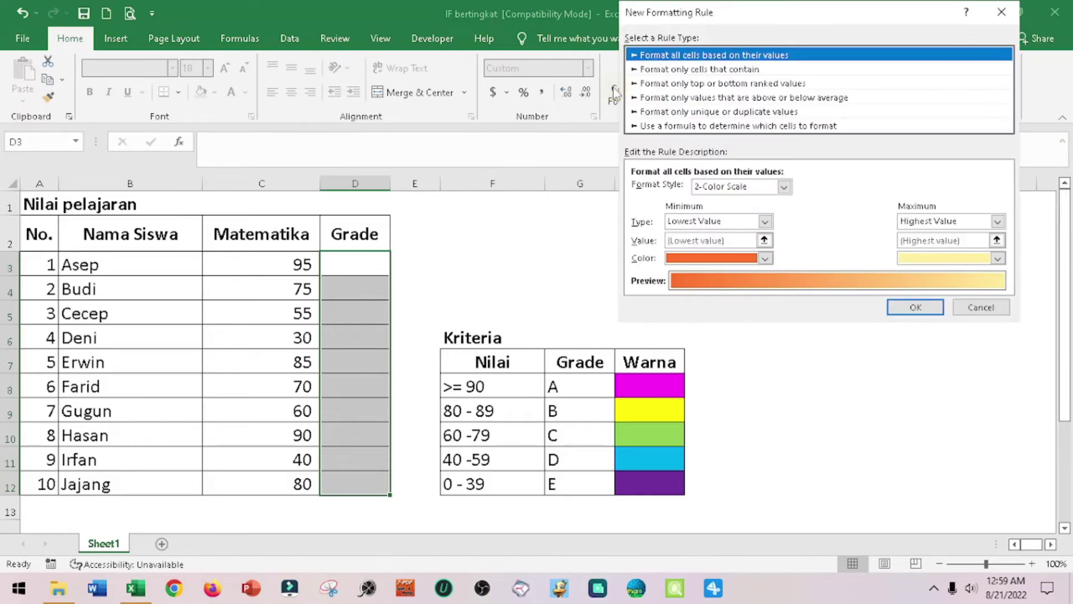
pyautogui.click(707, 69)
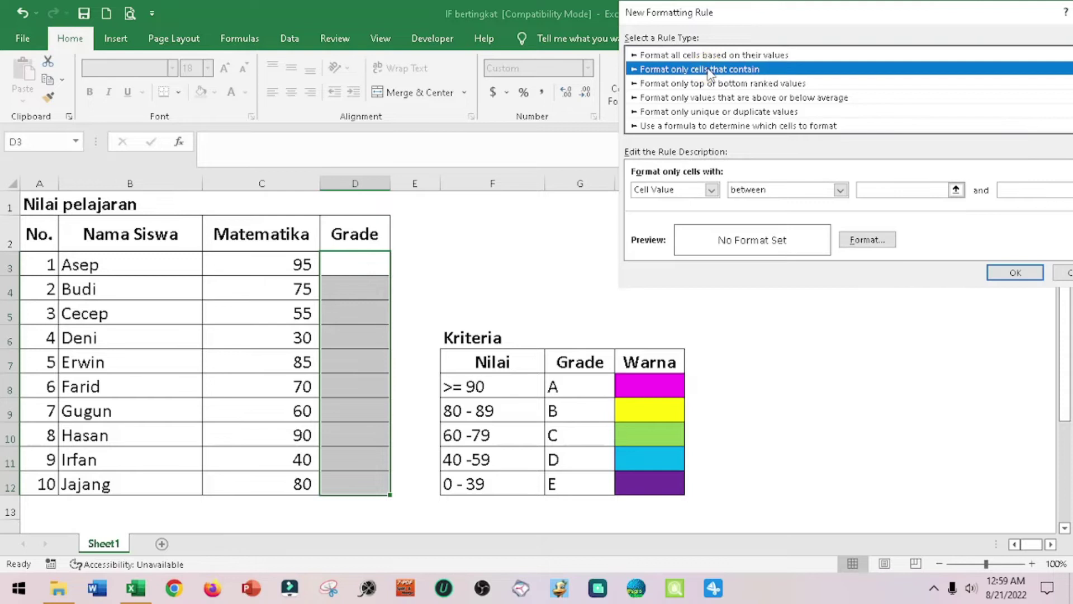
pyautogui.click(712, 191)
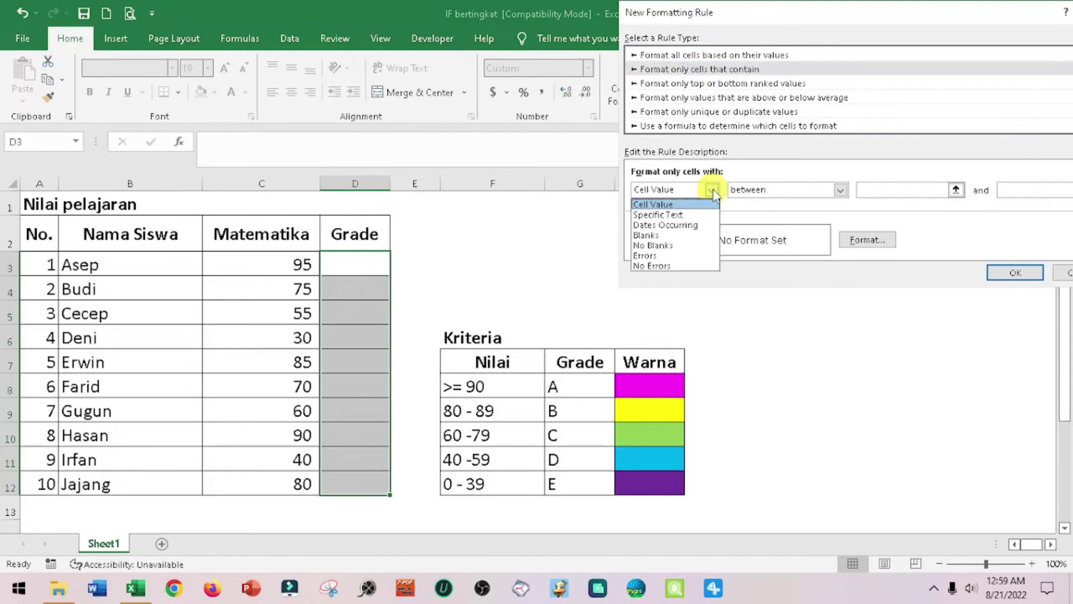
pyautogui.click(685, 215)
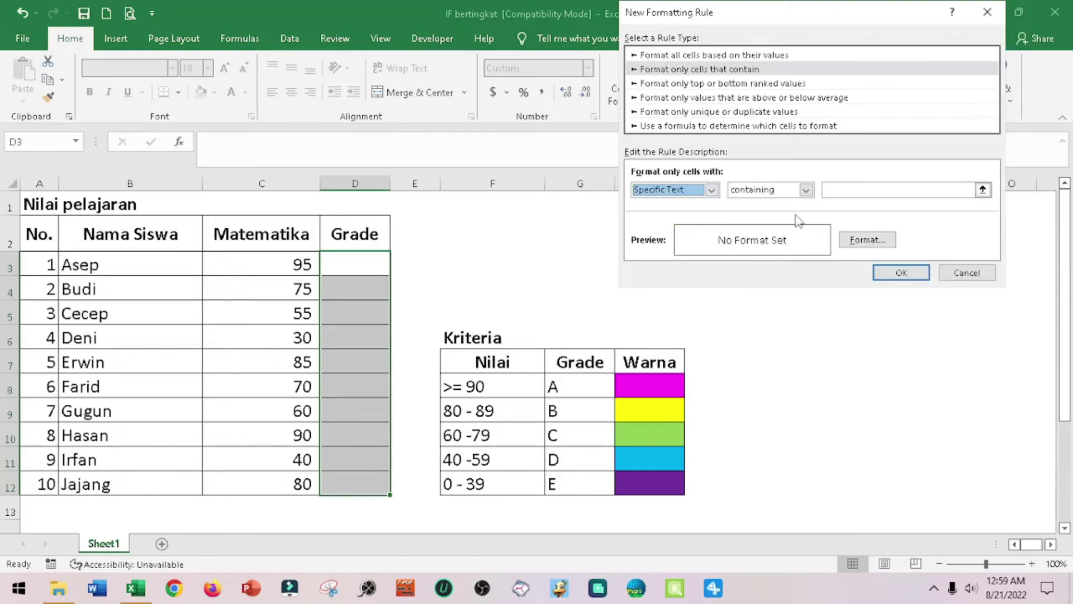
pyautogui.click(863, 189)
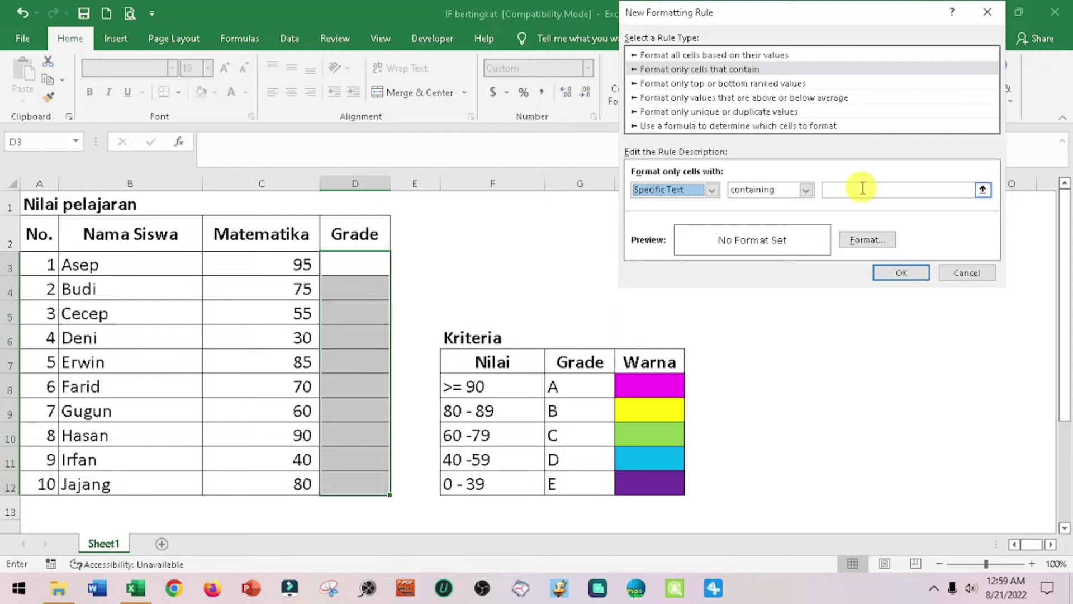
pyautogui.write('C')
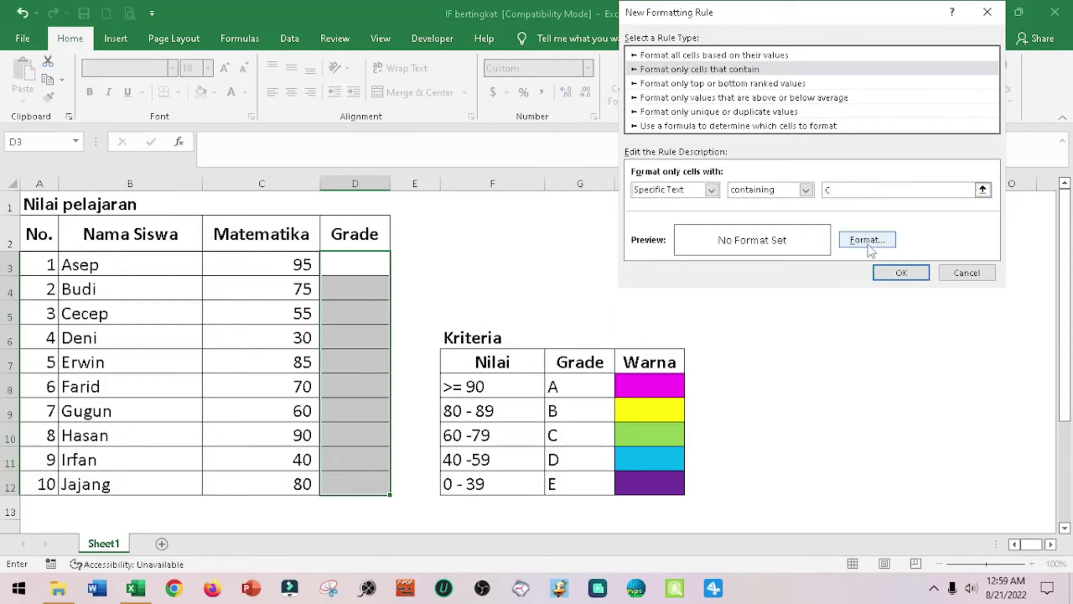
pyautogui.click(868, 241)
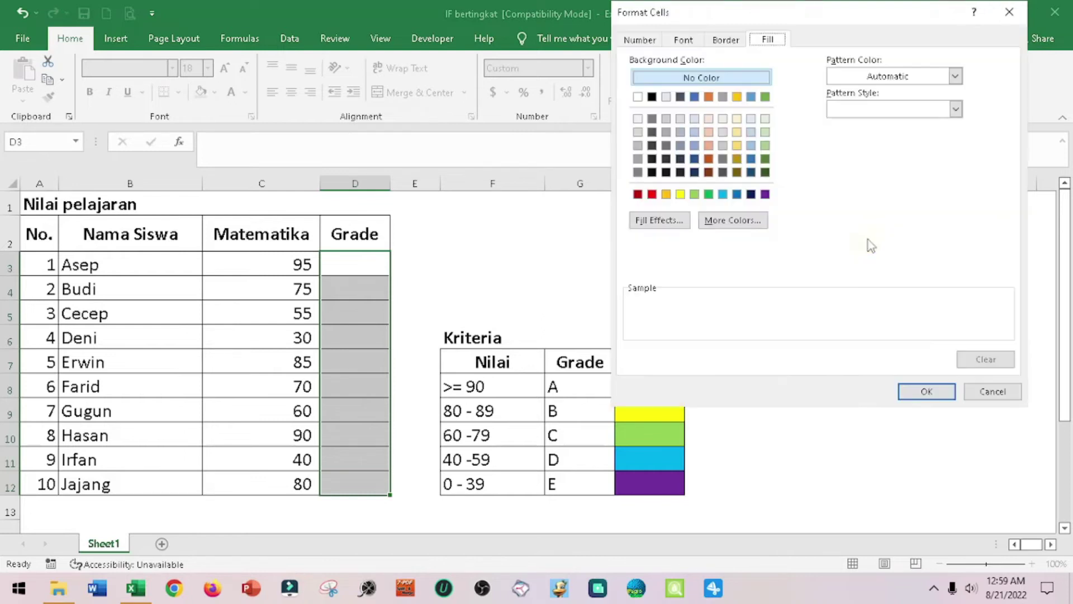
pyautogui.click(695, 195)
pyautogui.click(931, 393)
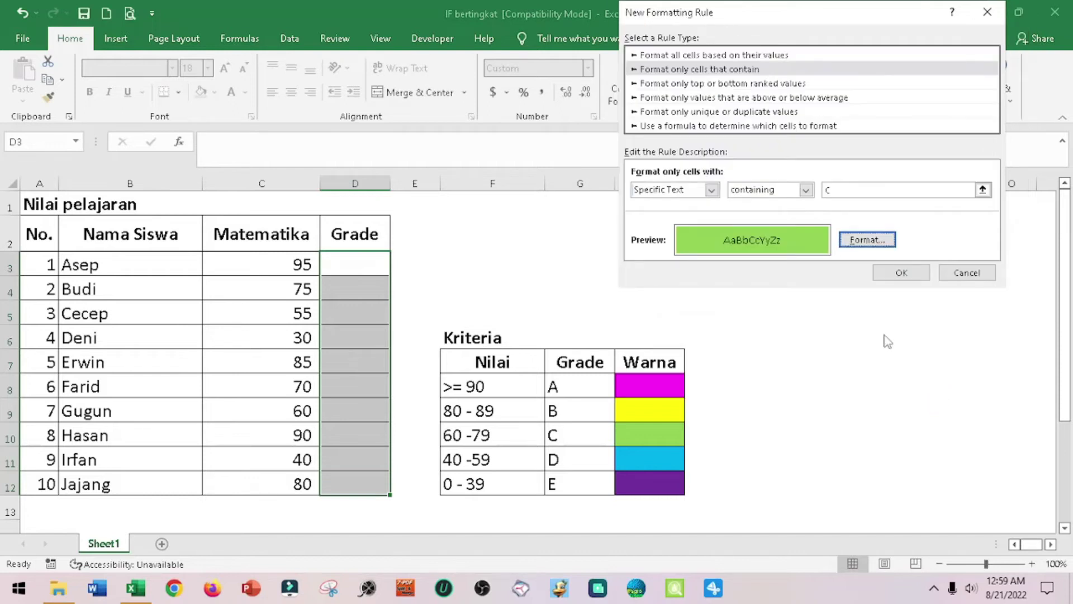
pyautogui.click(894, 272)
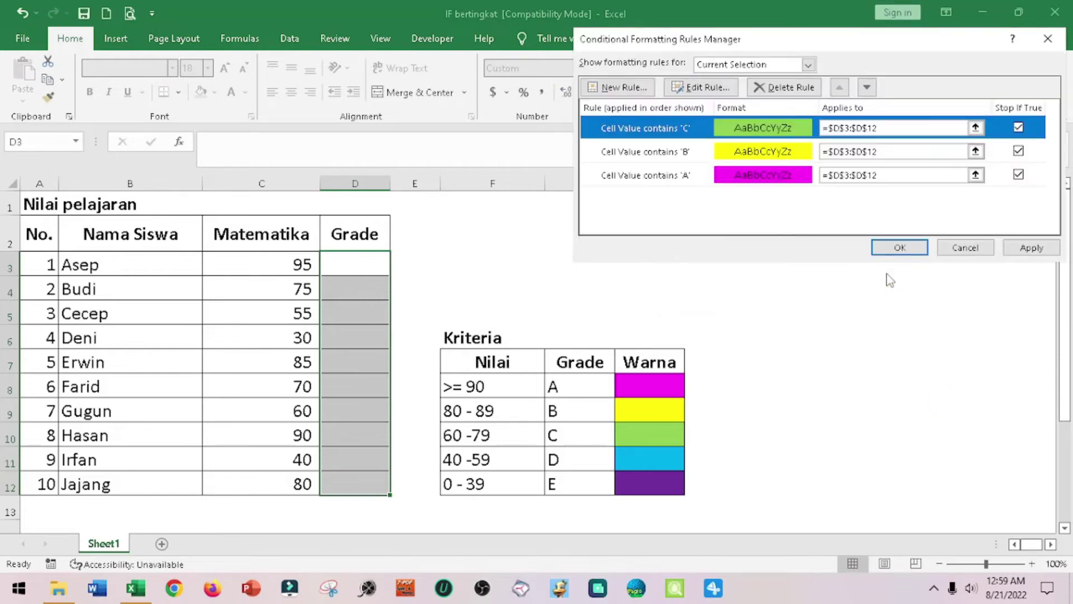
pyautogui.click(615, 87)
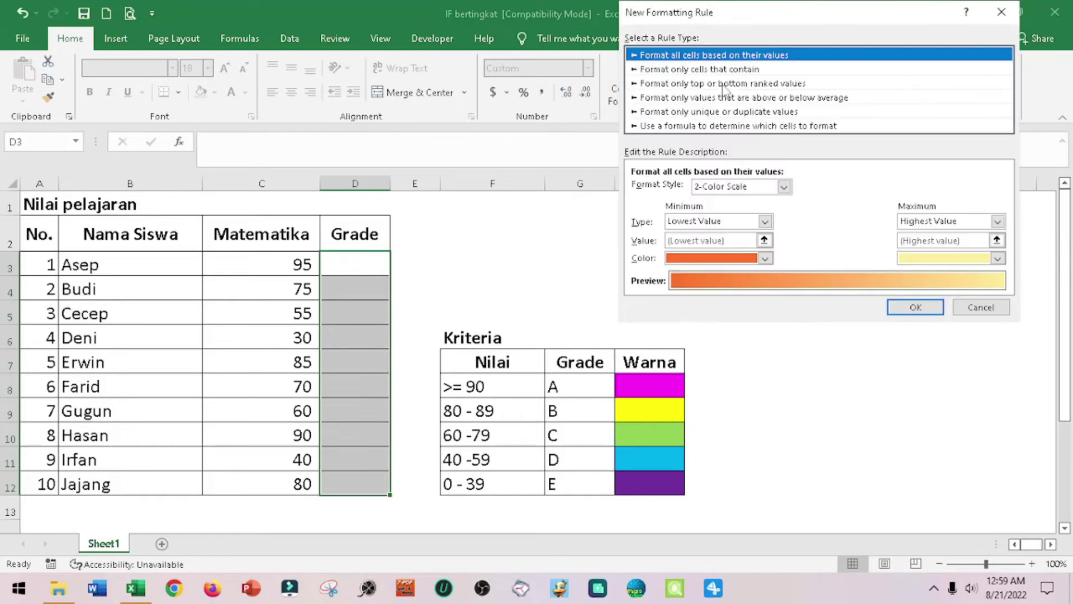
# Step: Set the new rule to fill cells containing 'D' with light blue and save it
pyautogui.click(741, 70)
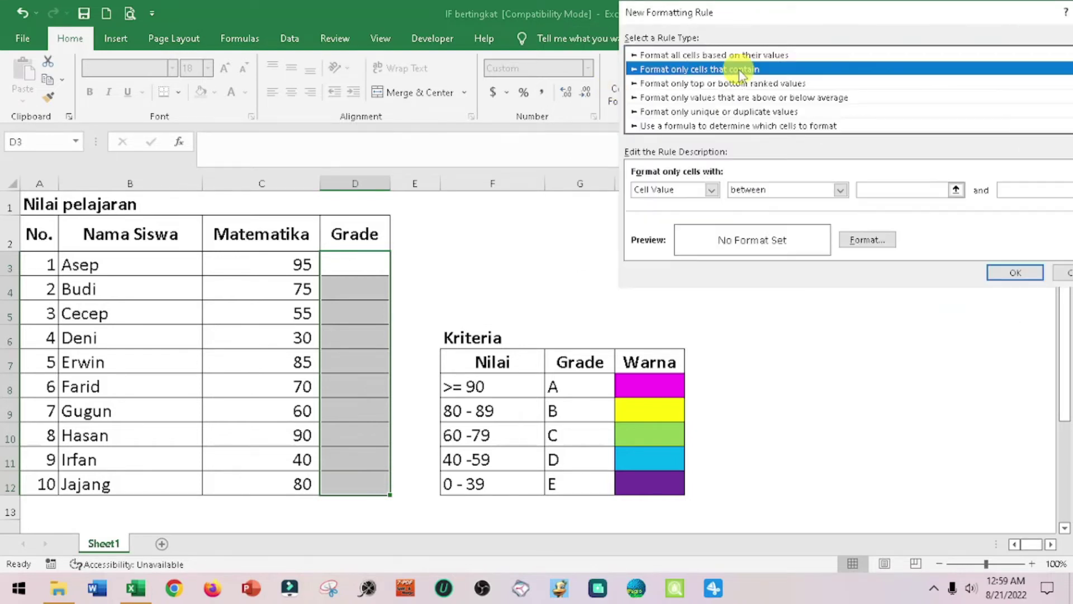
pyautogui.click(711, 190)
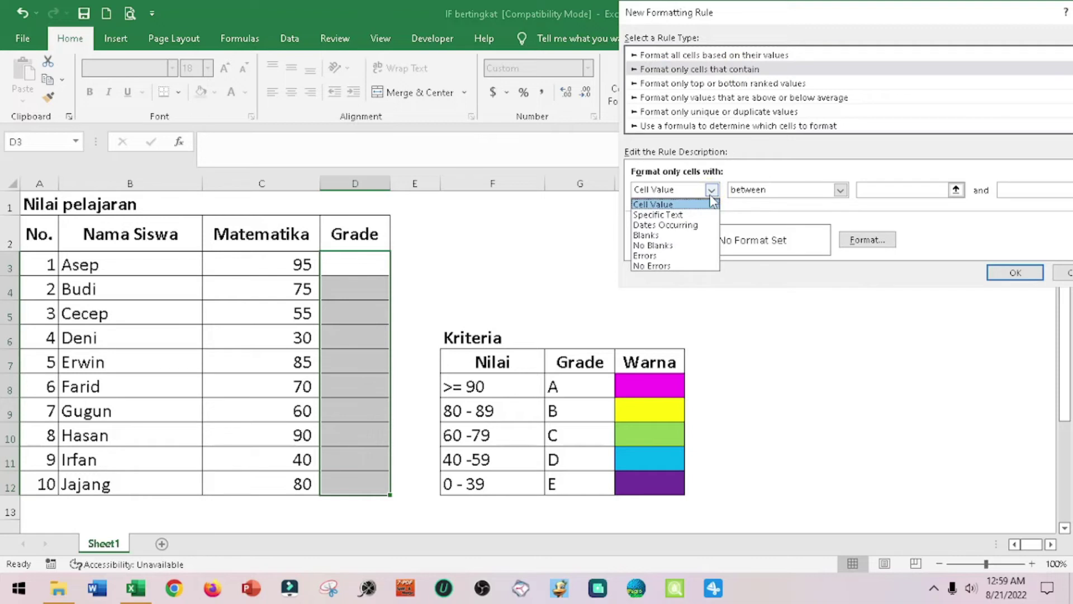
pyautogui.click(689, 216)
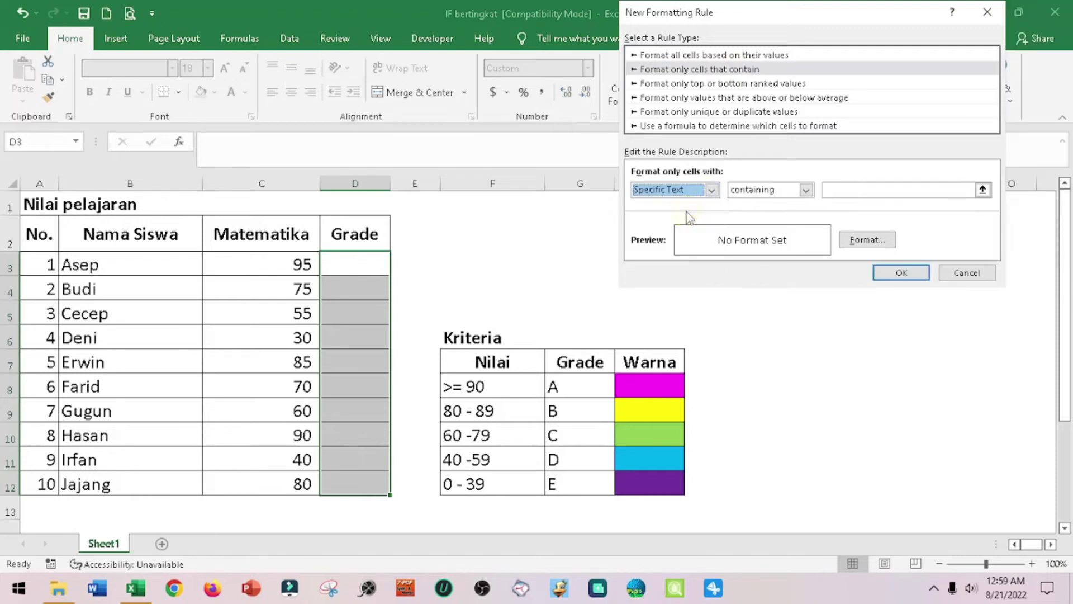
pyautogui.click(846, 190)
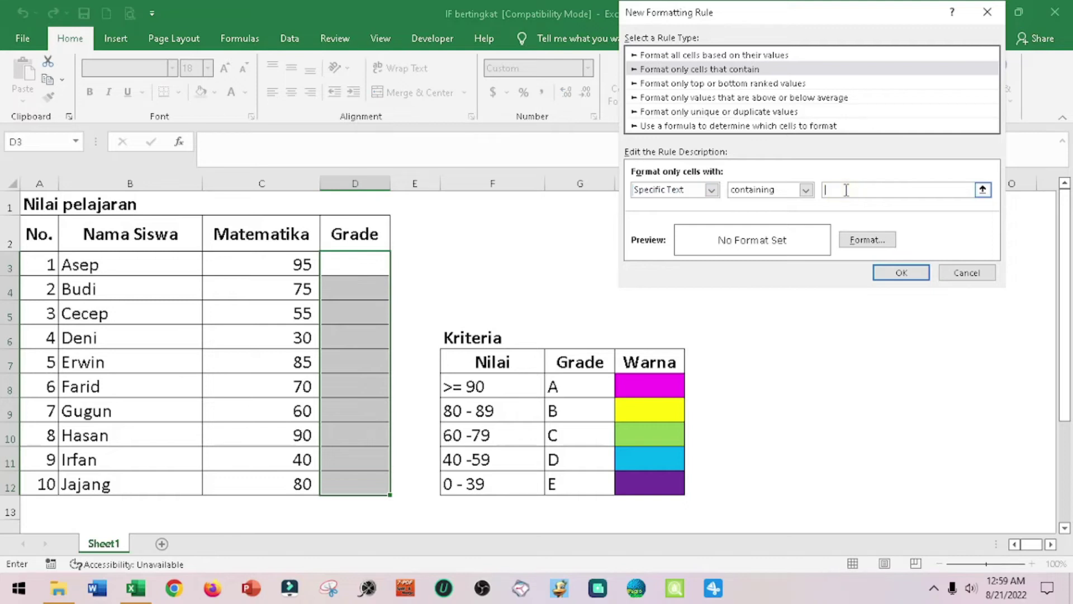
pyautogui.write('D')
pyautogui.click(854, 243)
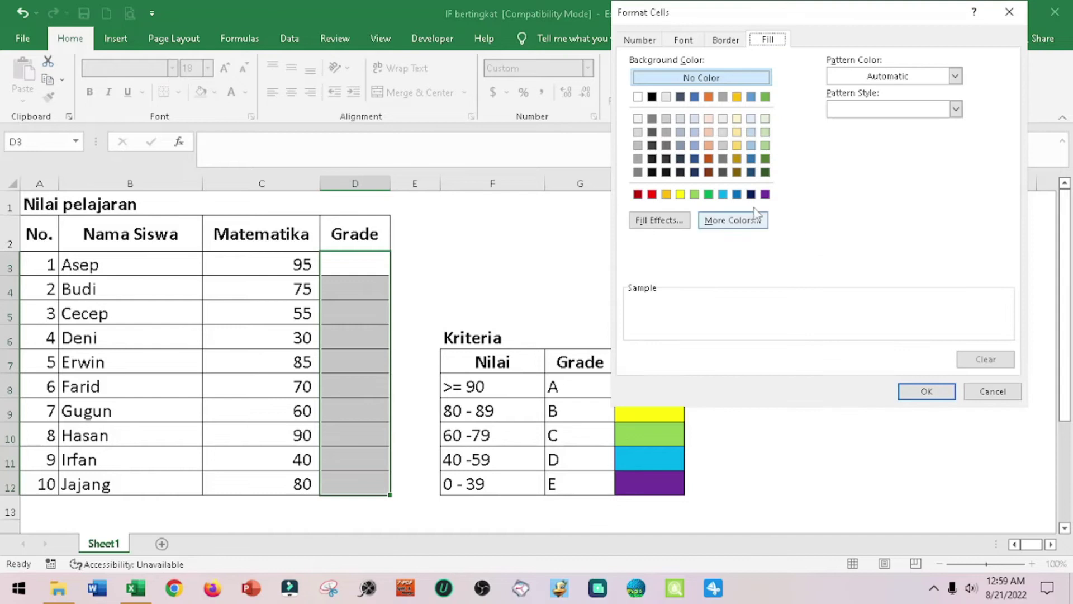
pyautogui.click(724, 194)
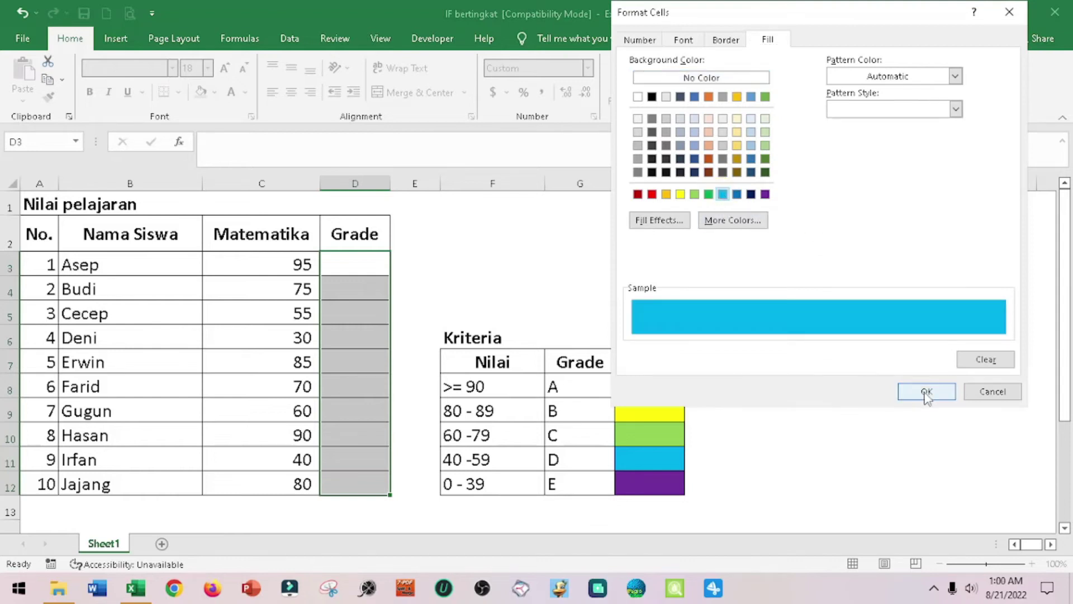
pyautogui.click(926, 393)
pyautogui.click(900, 272)
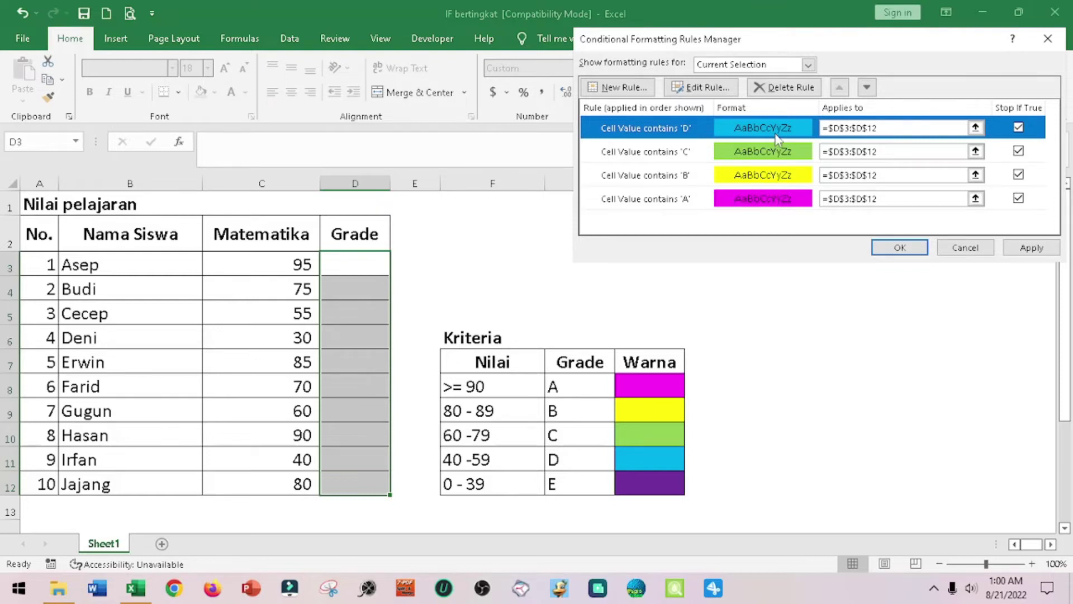
# Step: Add a purple fill rule for cells containing 'E' and apply all five rules to D3:D12
pyautogui.click(613, 89)
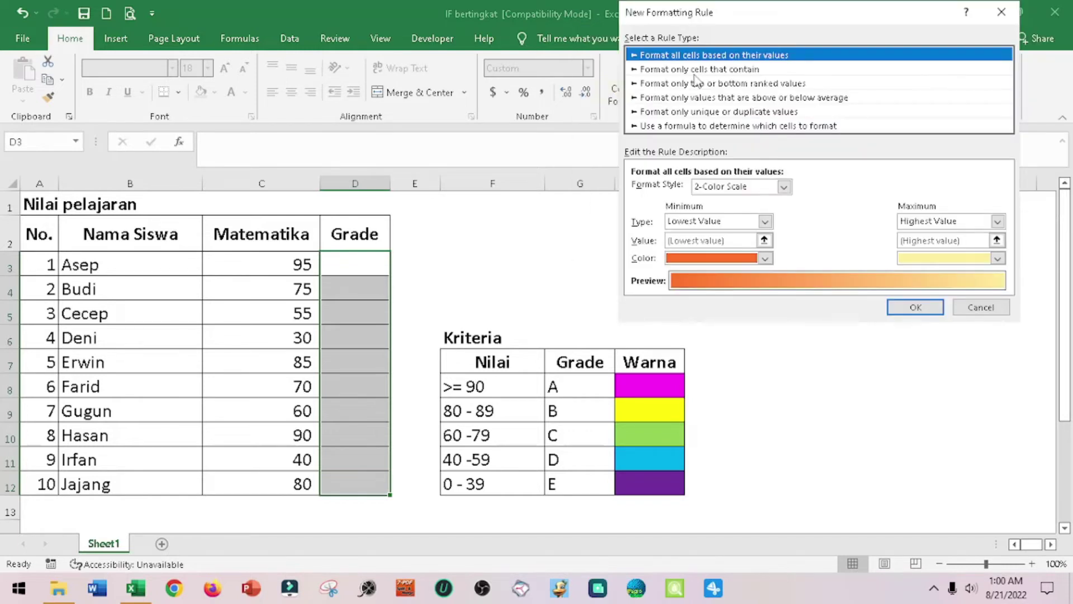
pyautogui.click(700, 69)
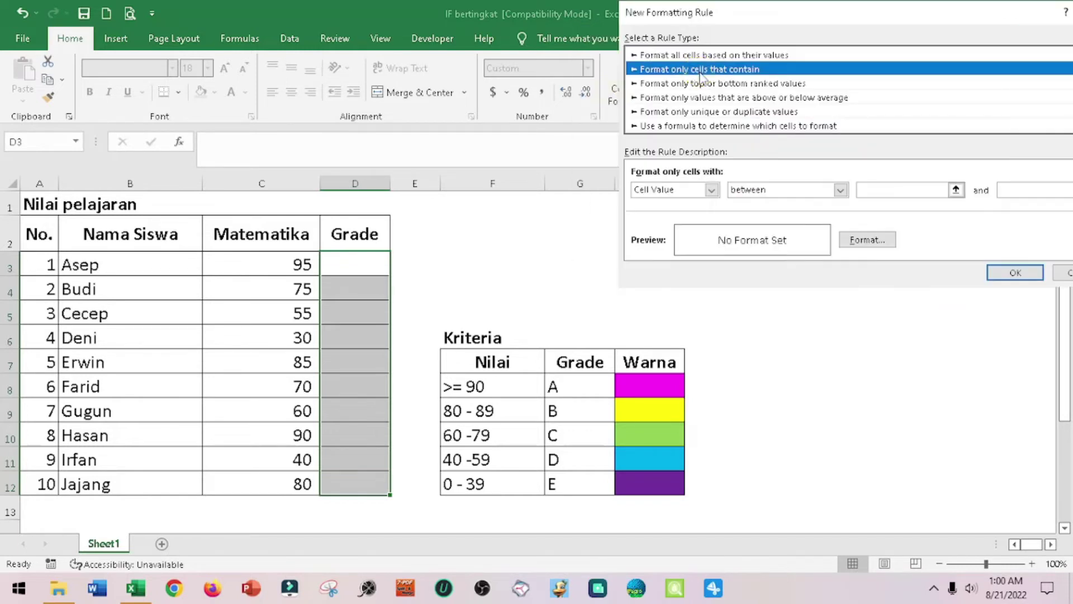
pyautogui.click(713, 191)
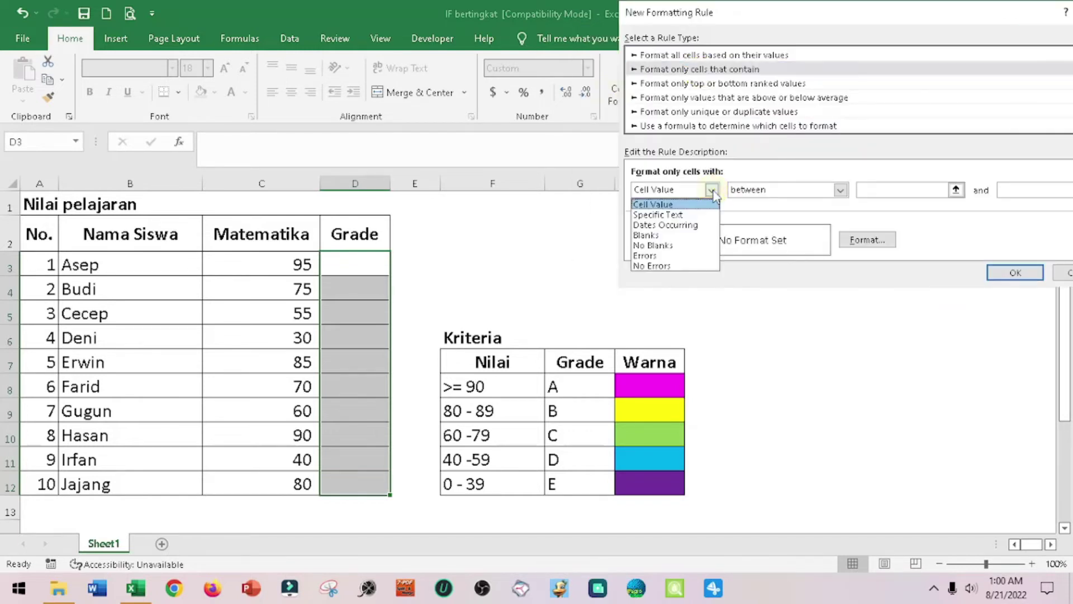
pyautogui.click(673, 216)
pyautogui.click(860, 189)
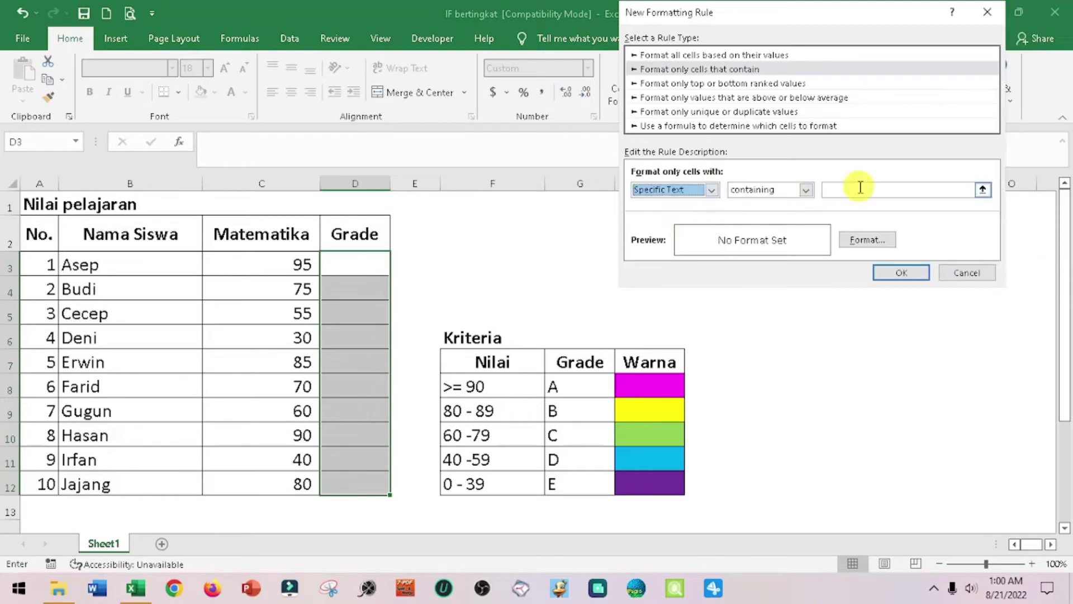
pyautogui.write('E')
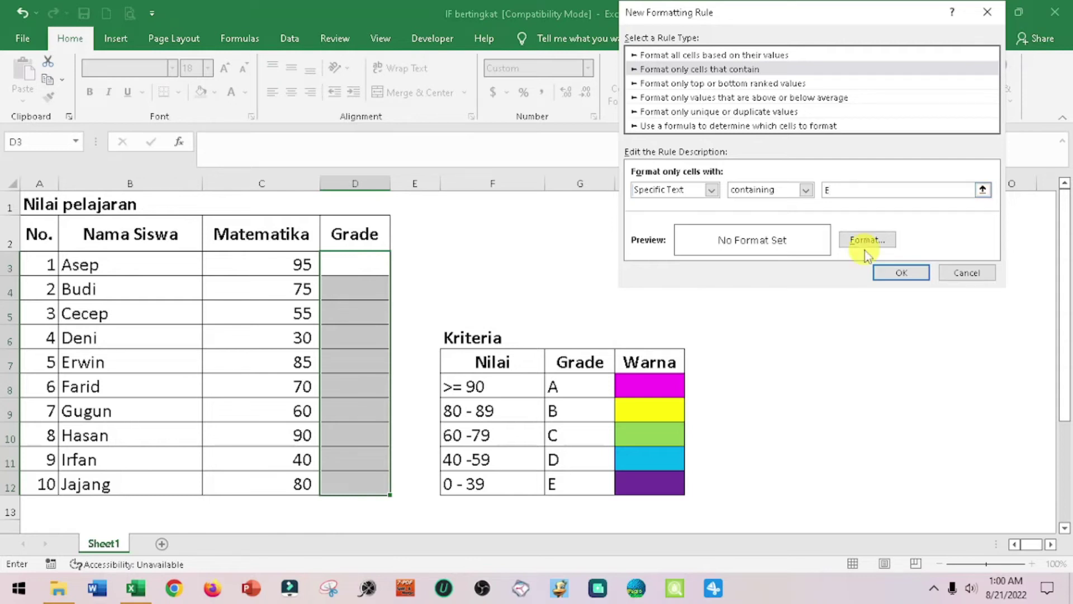
pyautogui.click(864, 251)
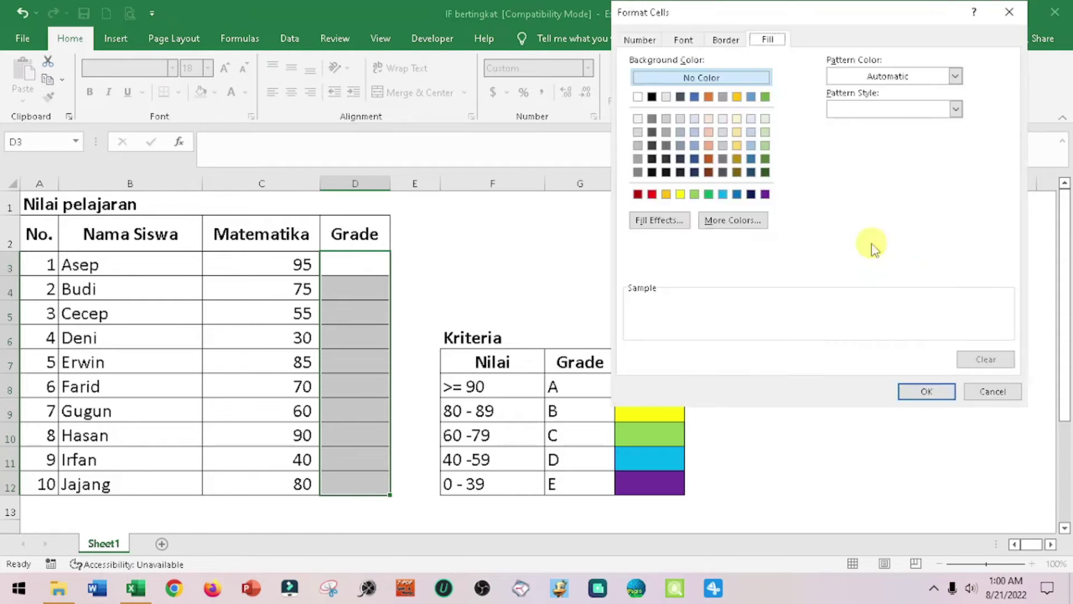
pyautogui.click(766, 194)
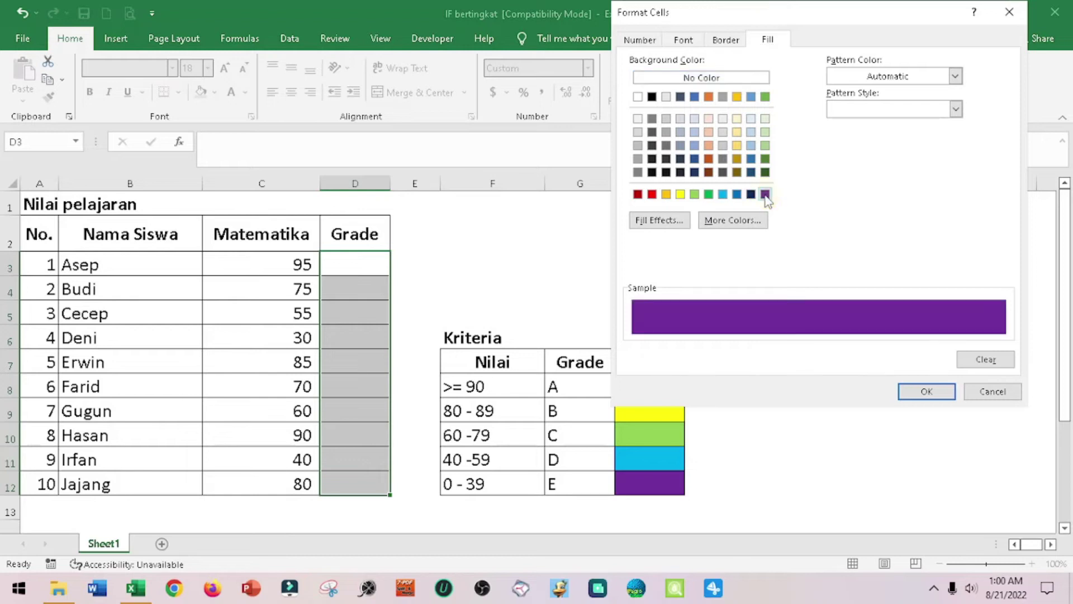
pyautogui.click(926, 393)
pyautogui.click(900, 272)
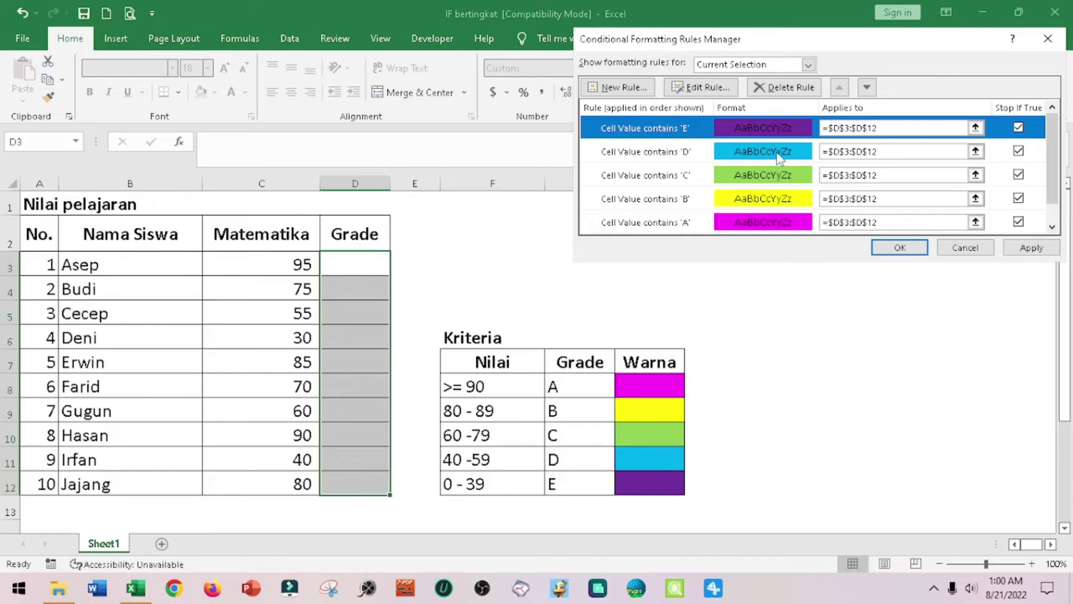
pyautogui.click(1029, 248)
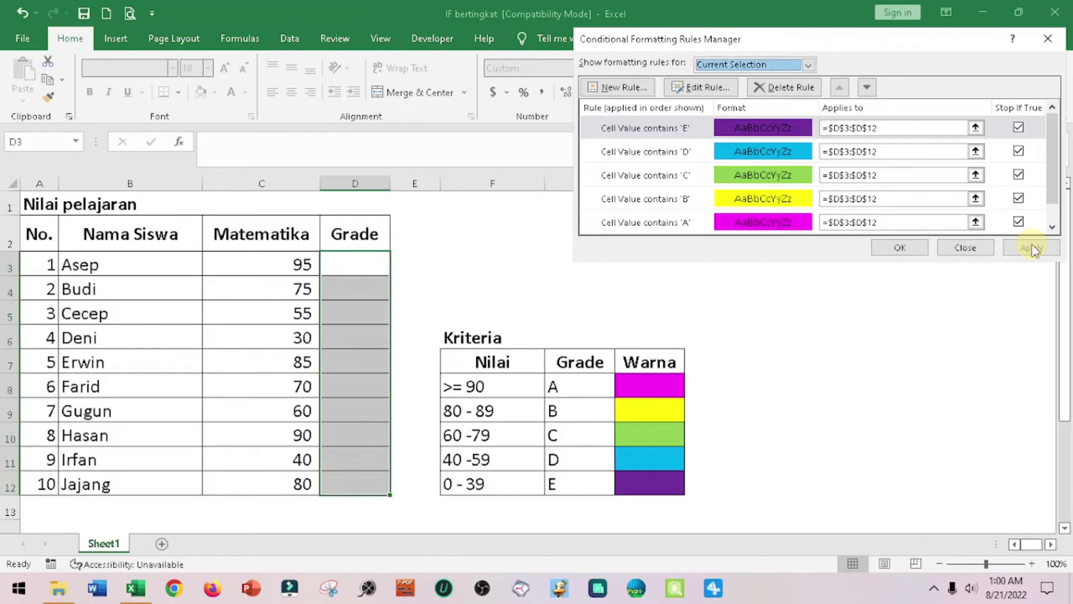
# Step: Close the Rules Manager and begin a formula in cell D3
pyautogui.click(901, 248)
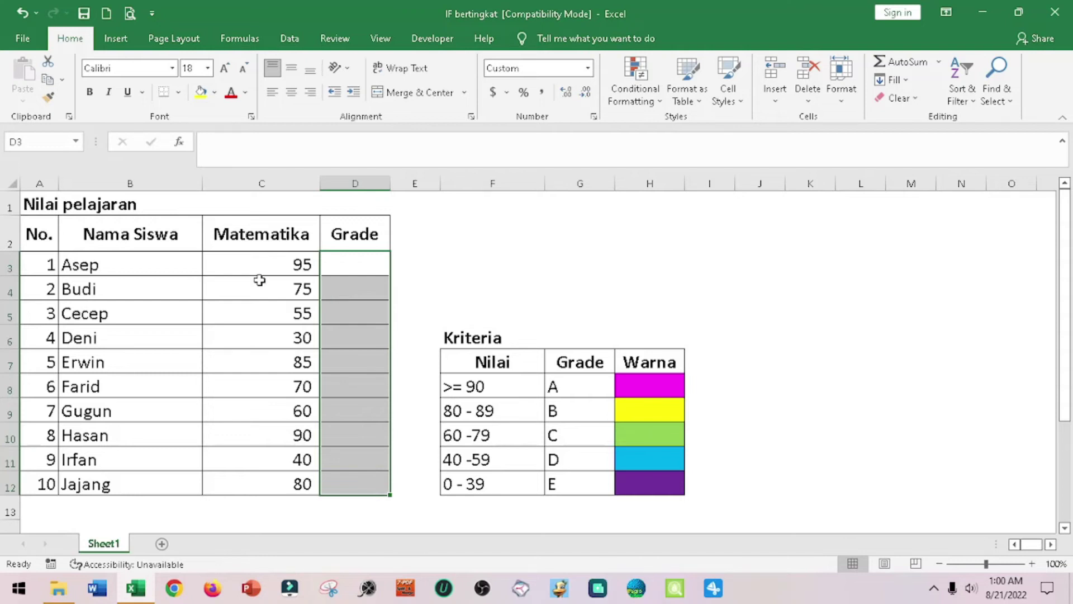
pyautogui.click(357, 263)
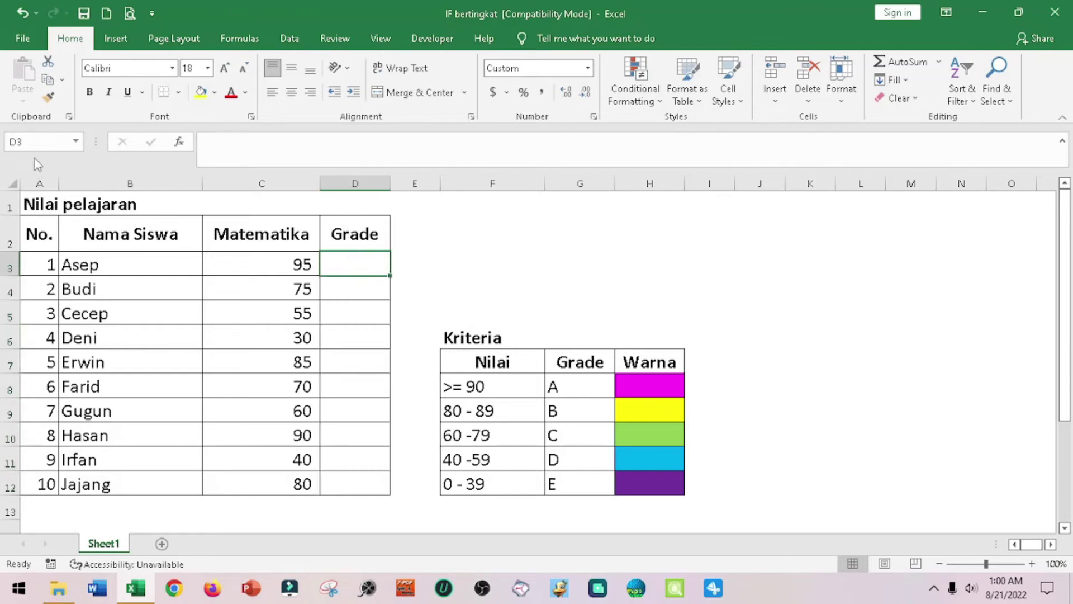
pyautogui.click(11, 137)
# Step: Enter =IF(C3>=90,"A",IF( in D3, opening the nested IF for the next grade
pyautogui.write('=')
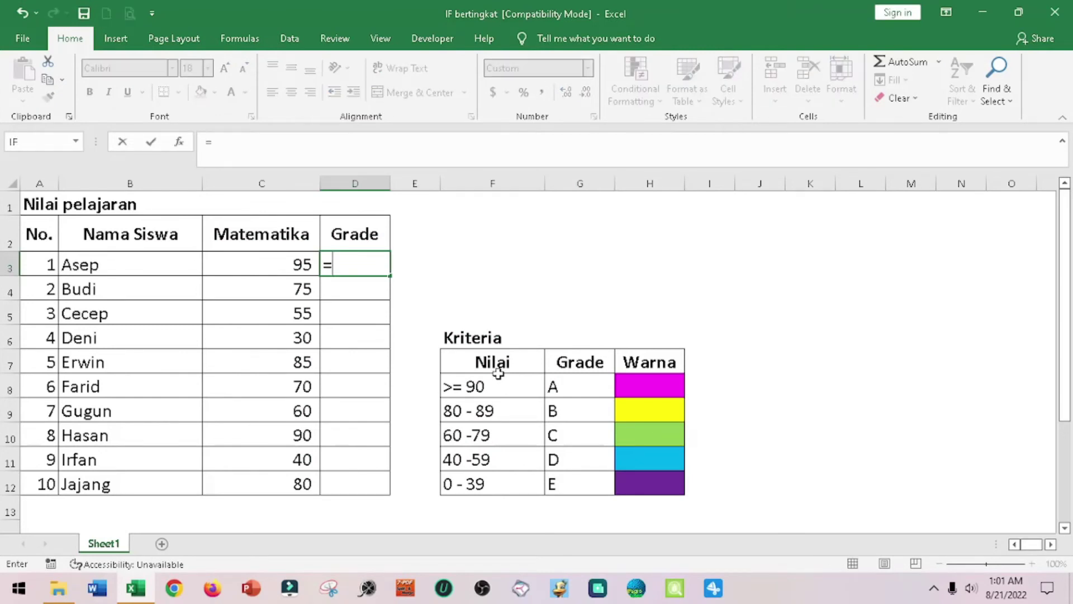
pyautogui.write('IF')
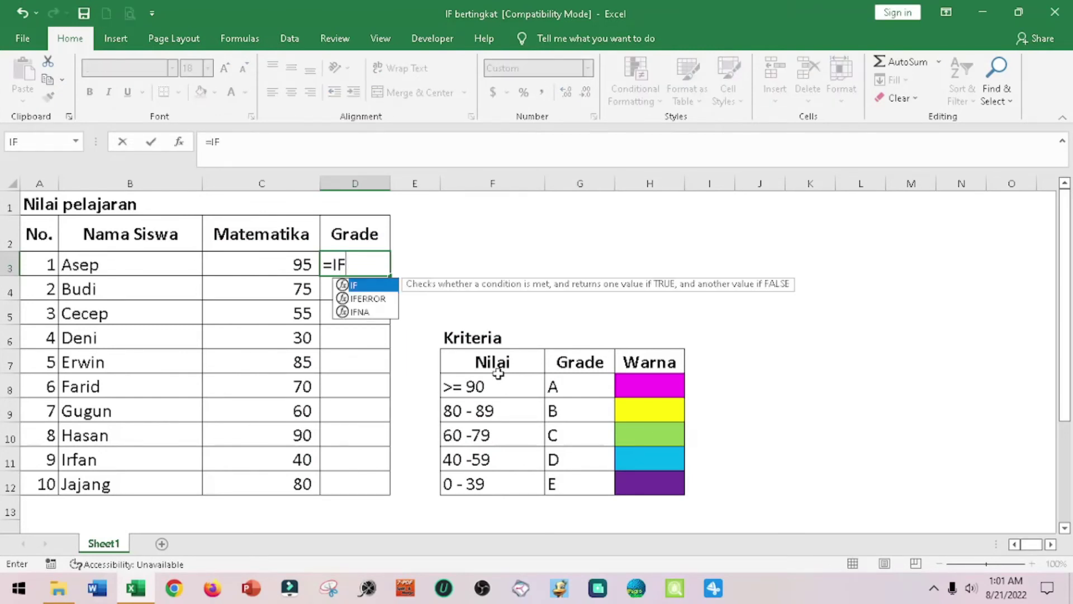
pyautogui.write('(')
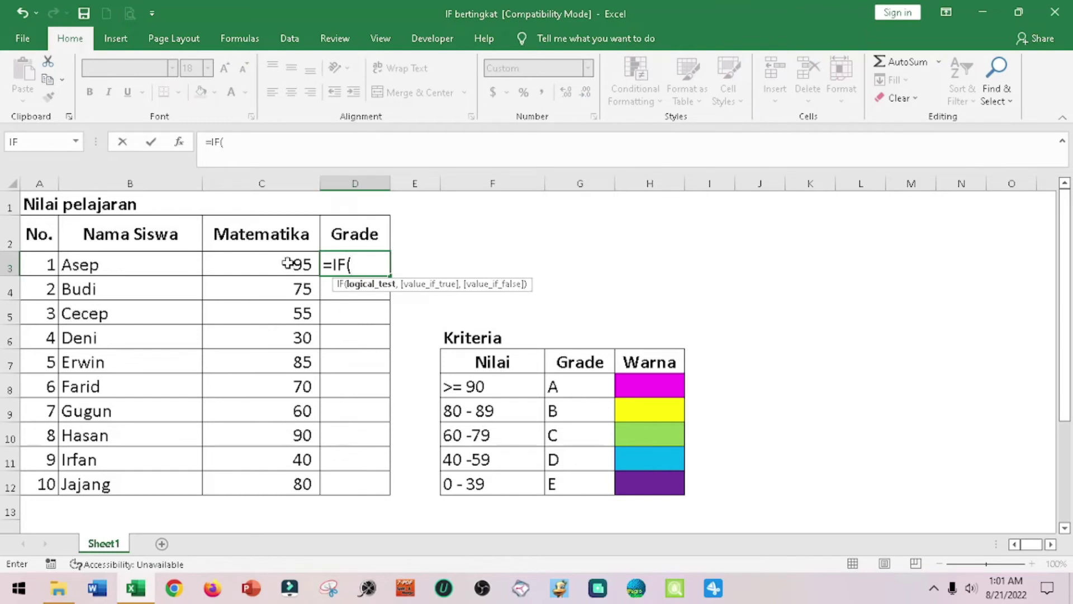
pyautogui.click(287, 263)
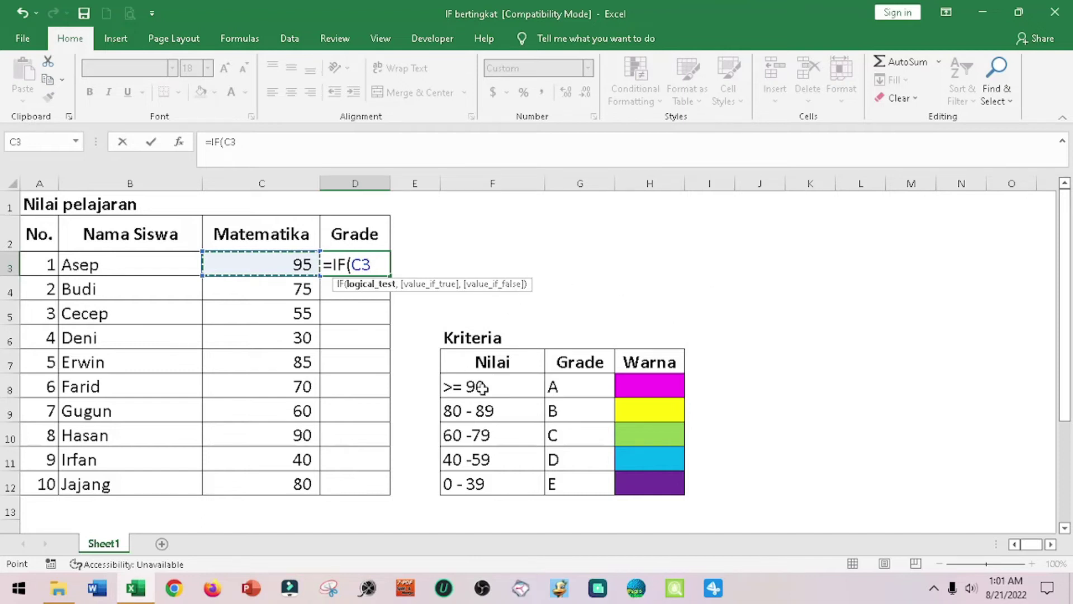
pyautogui.write('>=')
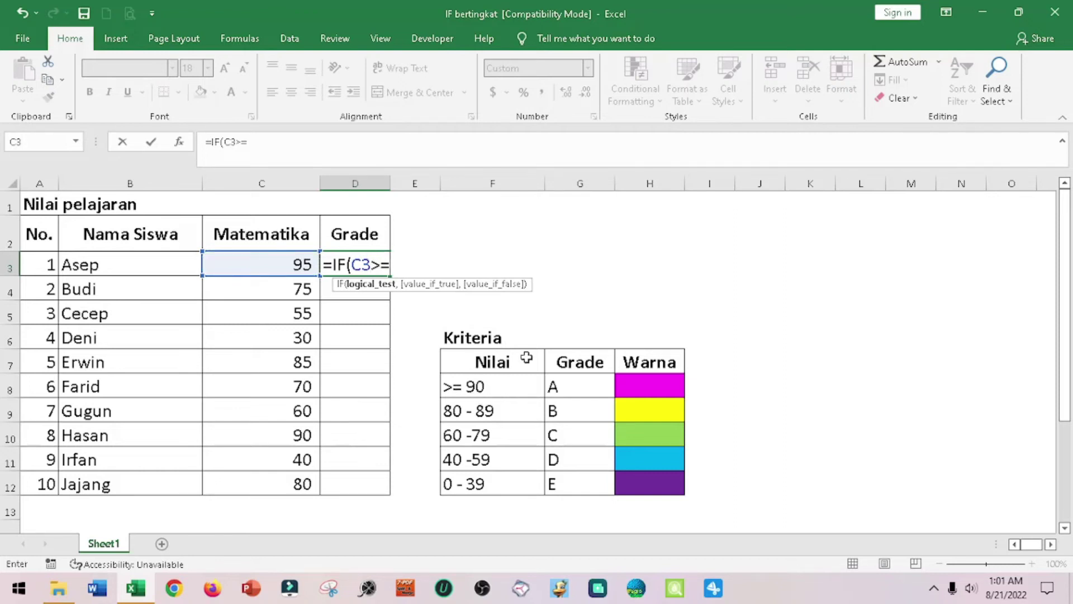
pyautogui.write('90')
pyautogui.write(',')
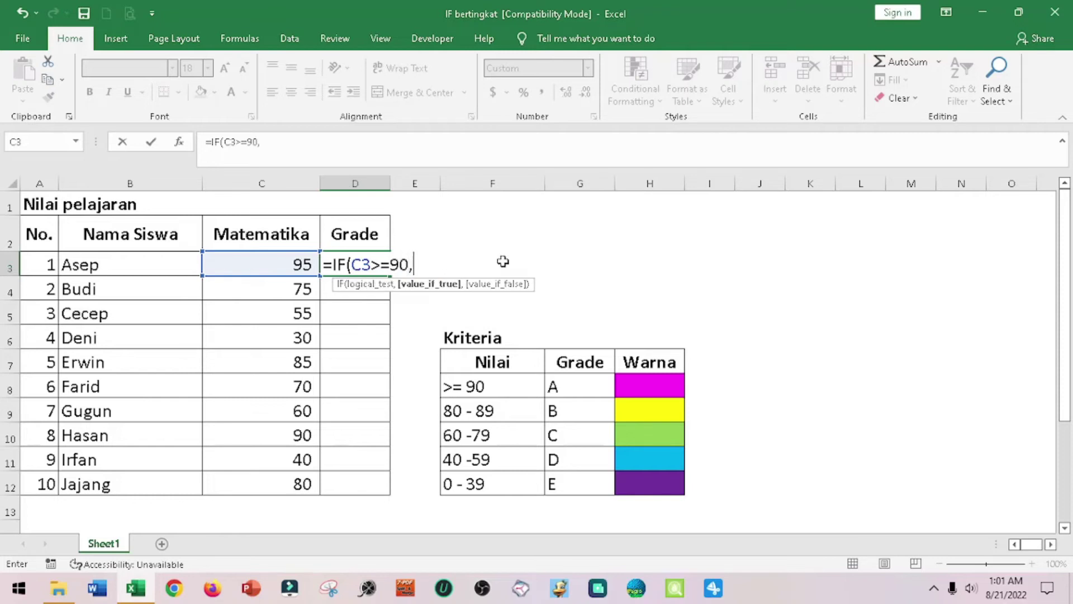
pyautogui.write('"')
pyautogui.write('A"')
pyautogui.write(',')
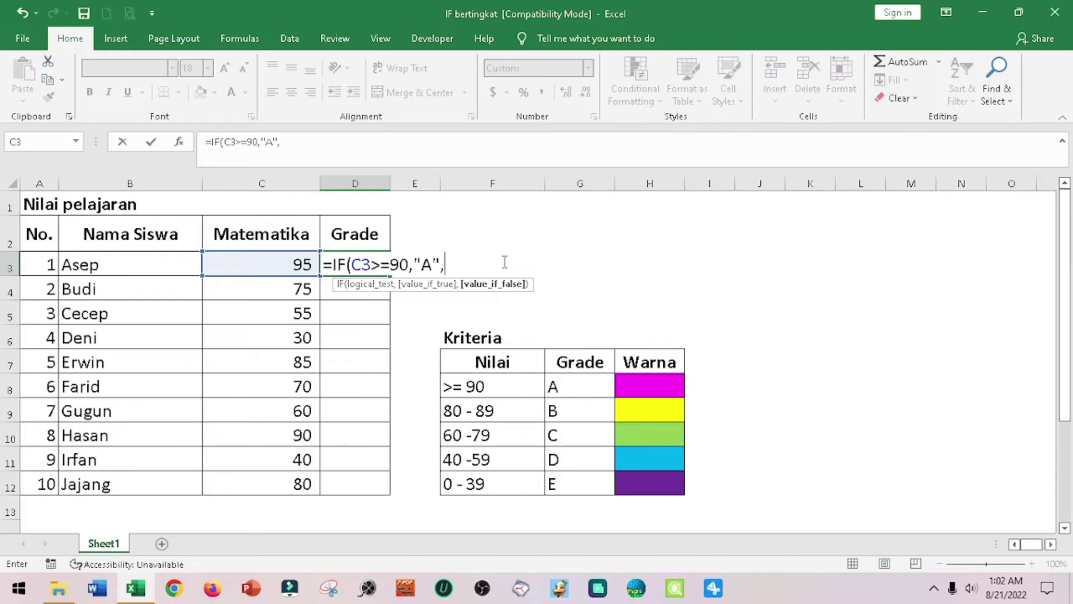
pyautogui.press('BackSpace')
pyautogui.write(',')
pyautogui.write('IF')
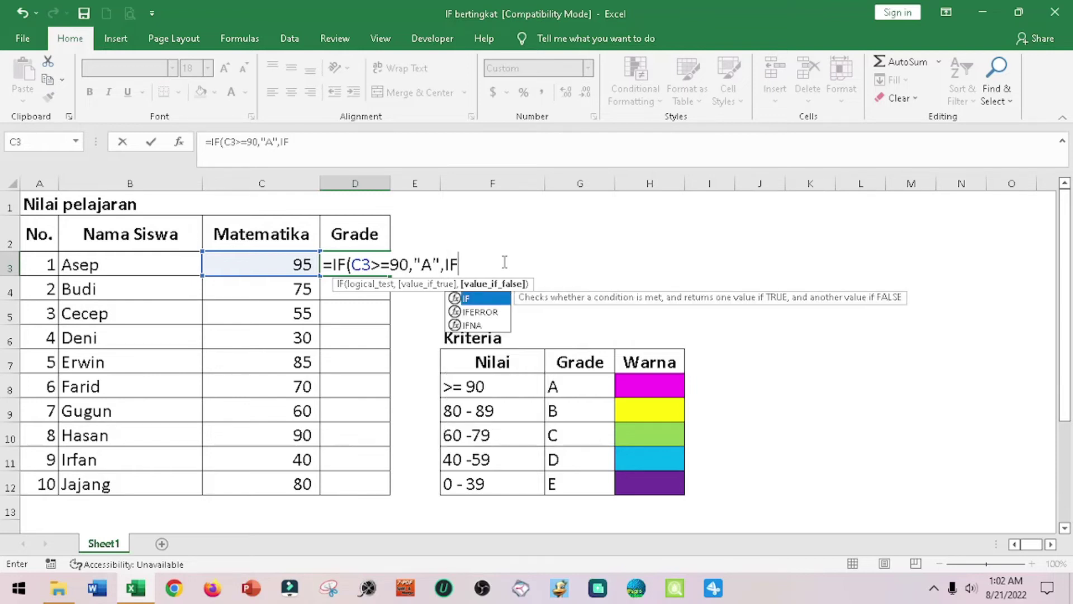
pyautogui.write('(')
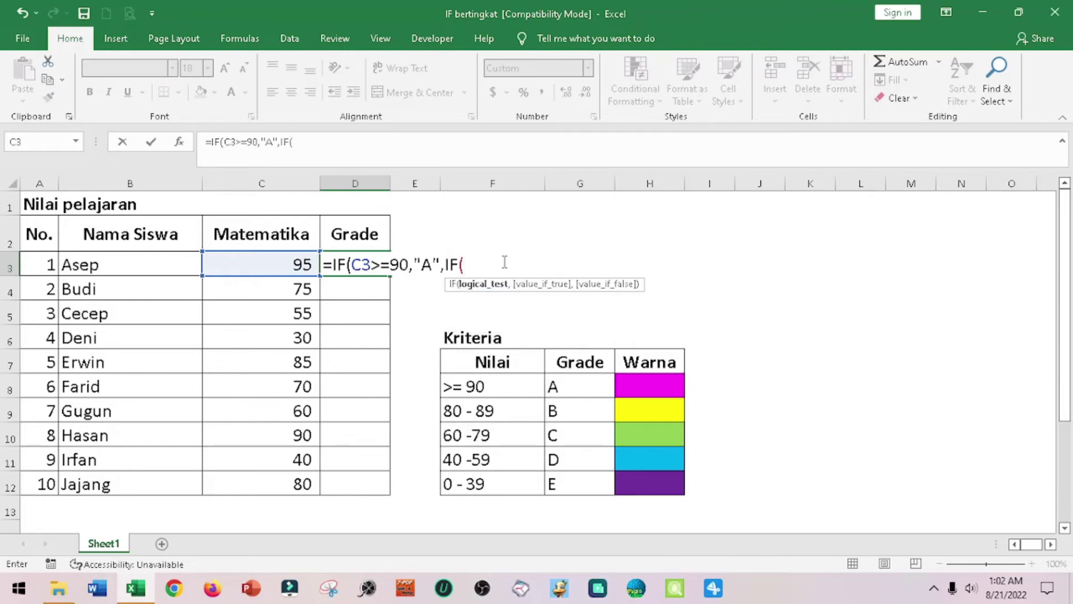
# Step: Finish D3's nested IF on C3: >=80 "B", >=60 "C", >=40 "D", else "E", and enter it
pyautogui.click(270, 267)
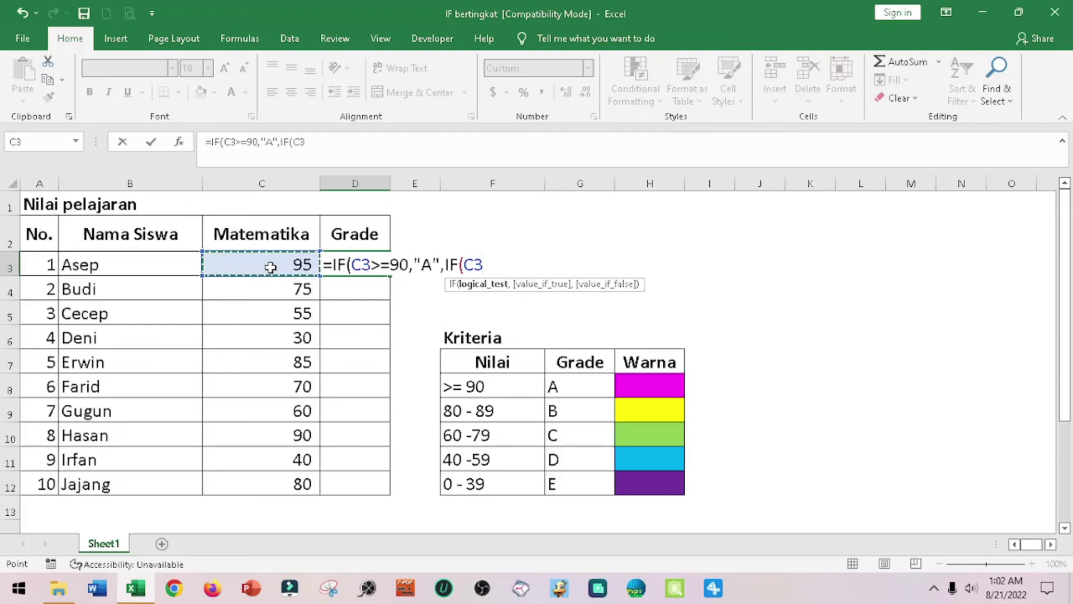
pyautogui.write('>=')
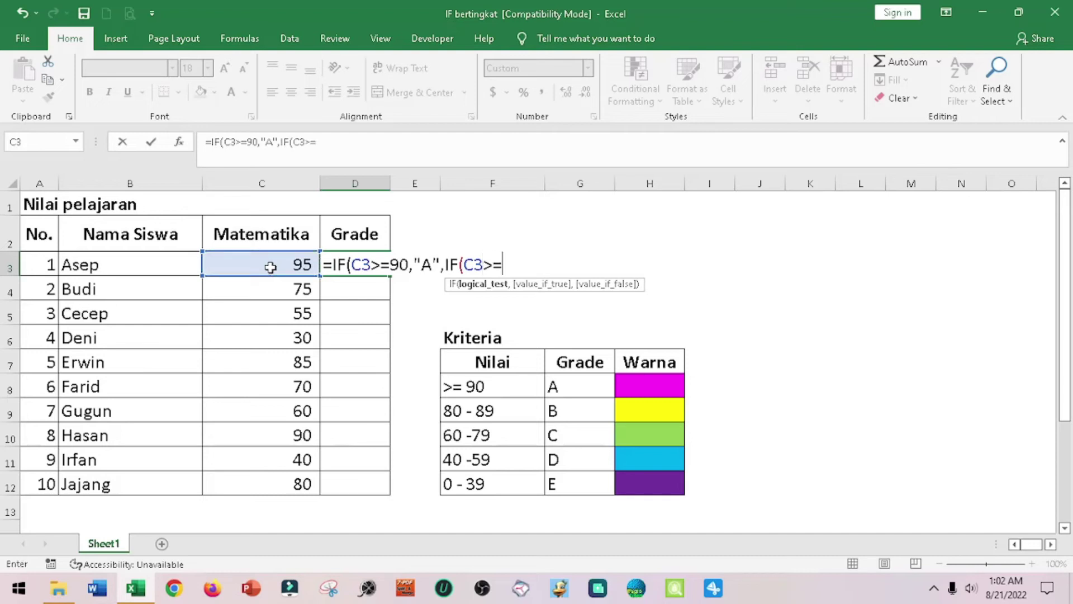
pyautogui.write('80')
pyautogui.write(',')
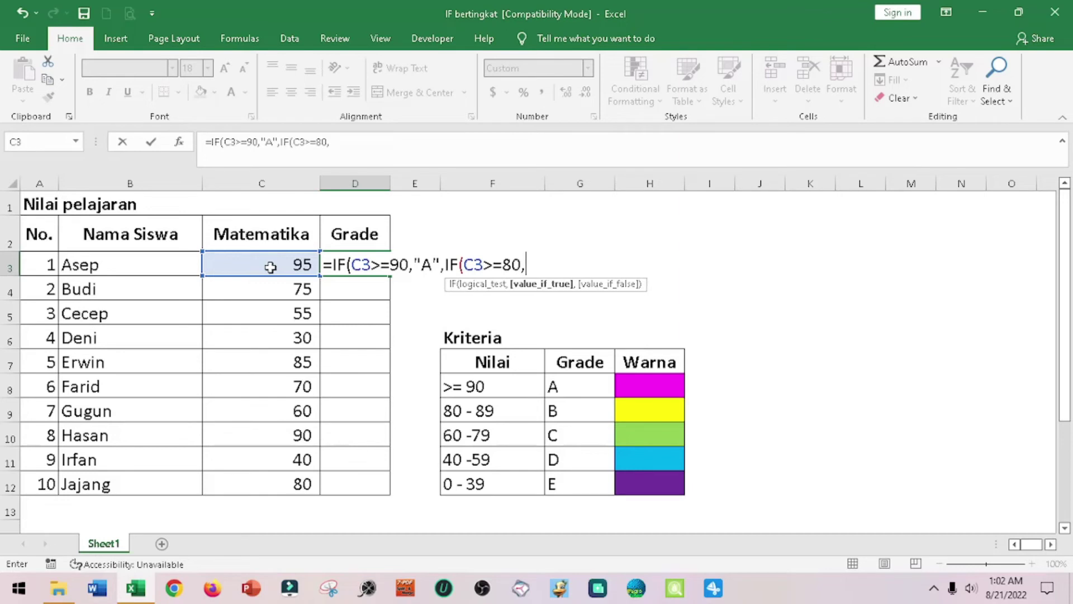
pyautogui.write('"')
pyautogui.write('B"')
pyautogui.write(',')
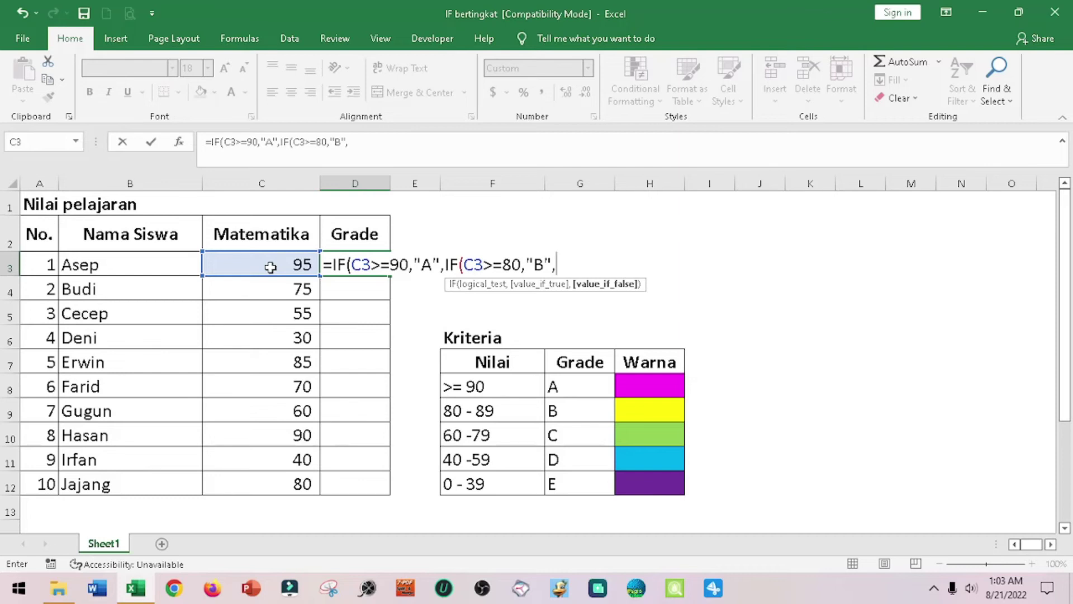
pyautogui.write('IF')
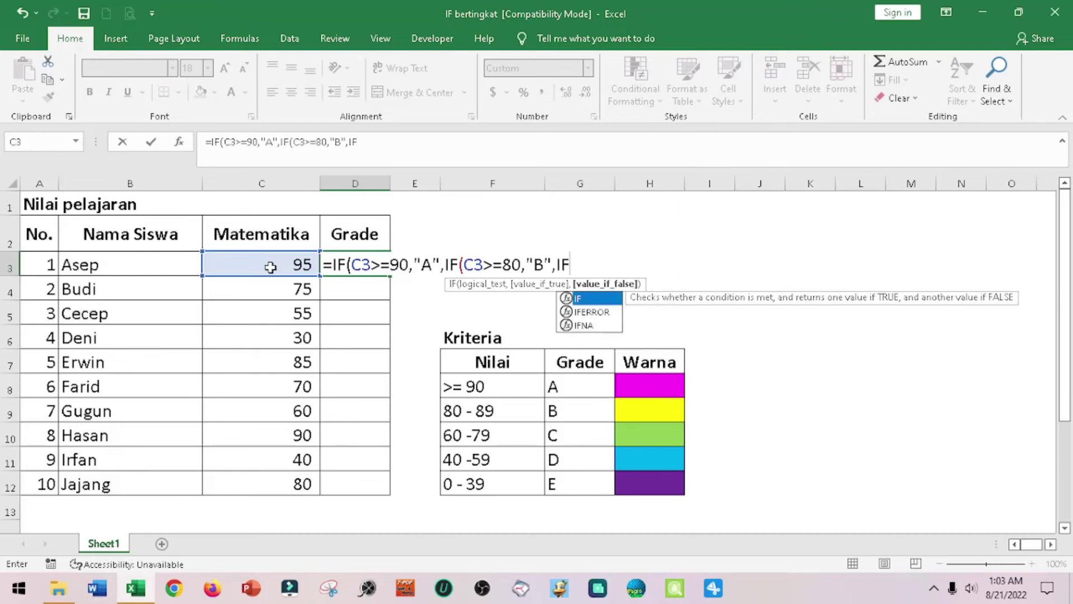
pyautogui.write('(')
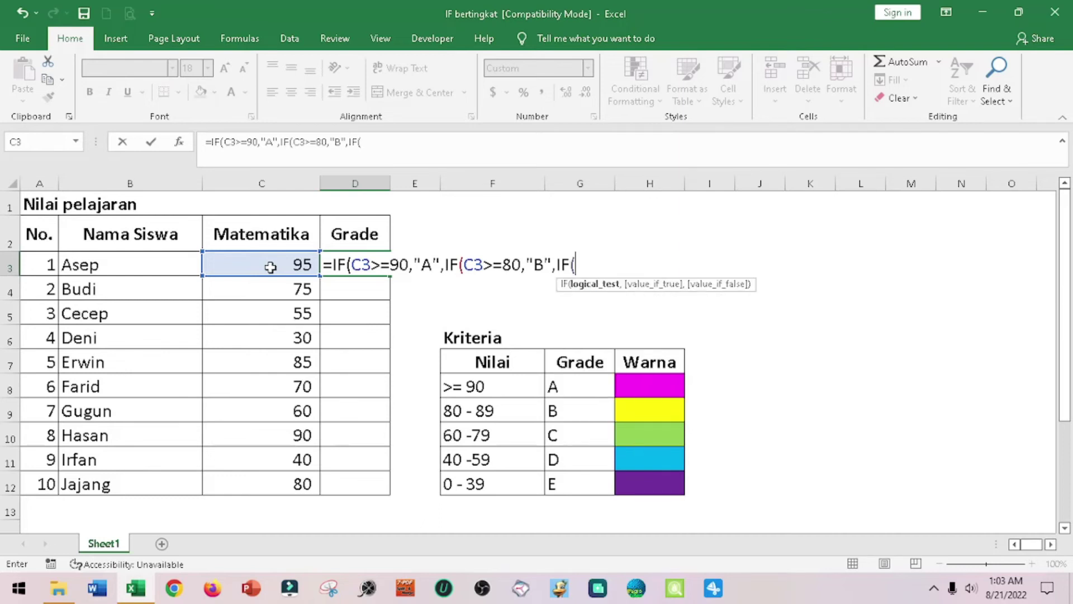
pyautogui.click(270, 267)
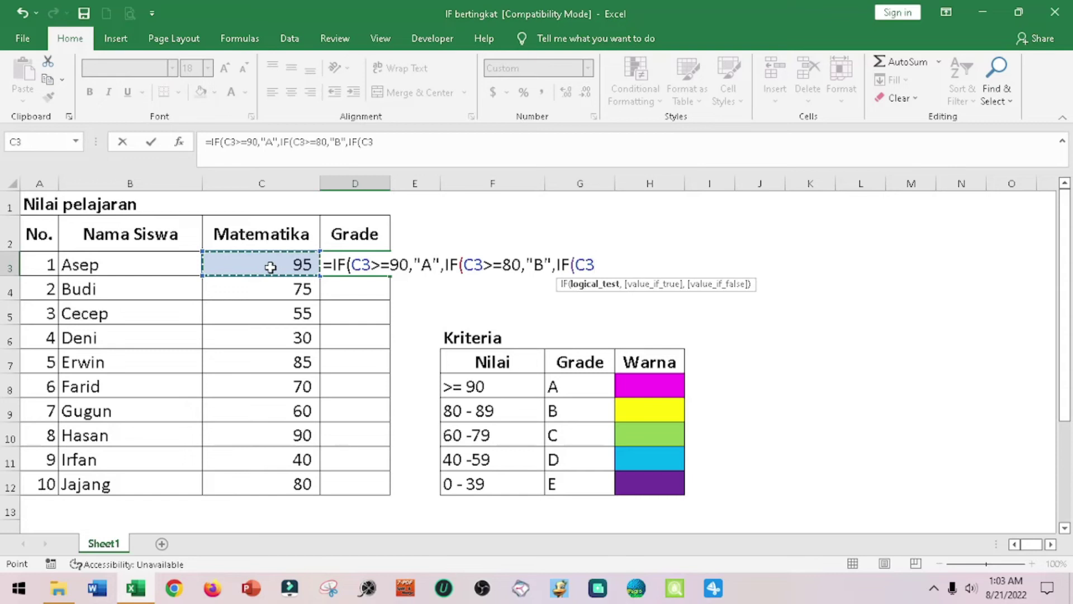
pyautogui.write('>')
pyautogui.write('=')
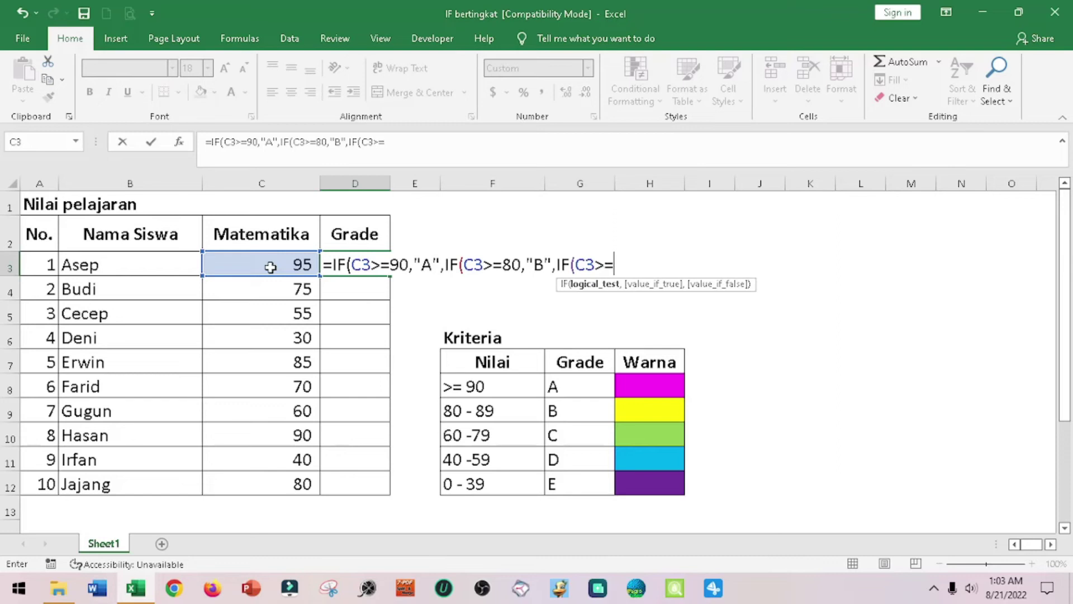
pyautogui.write('60')
pyautogui.write(',"')
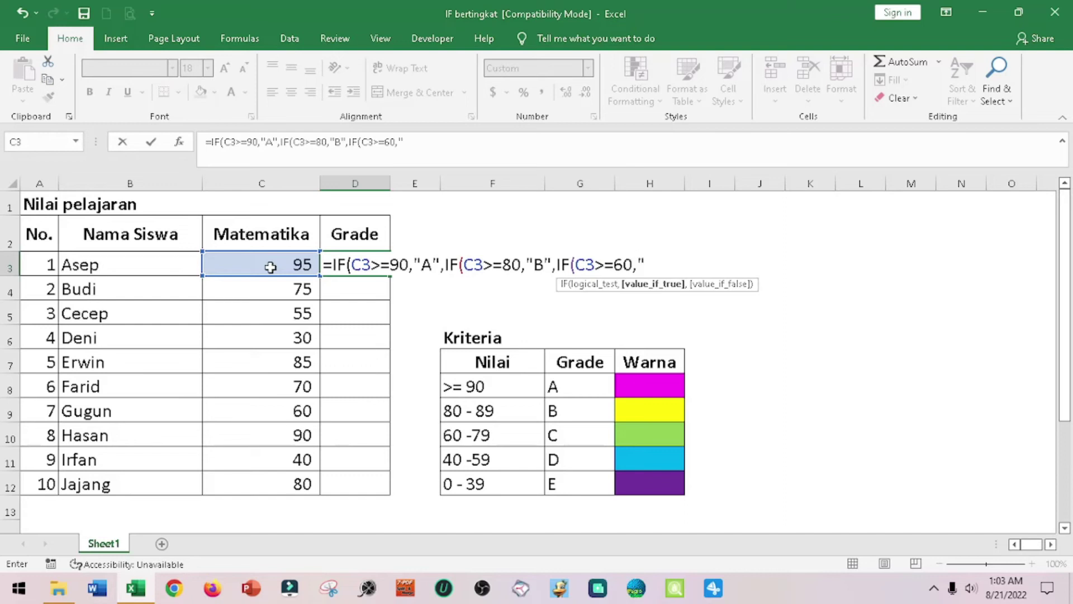
pyautogui.write('C"')
pyautogui.write(',')
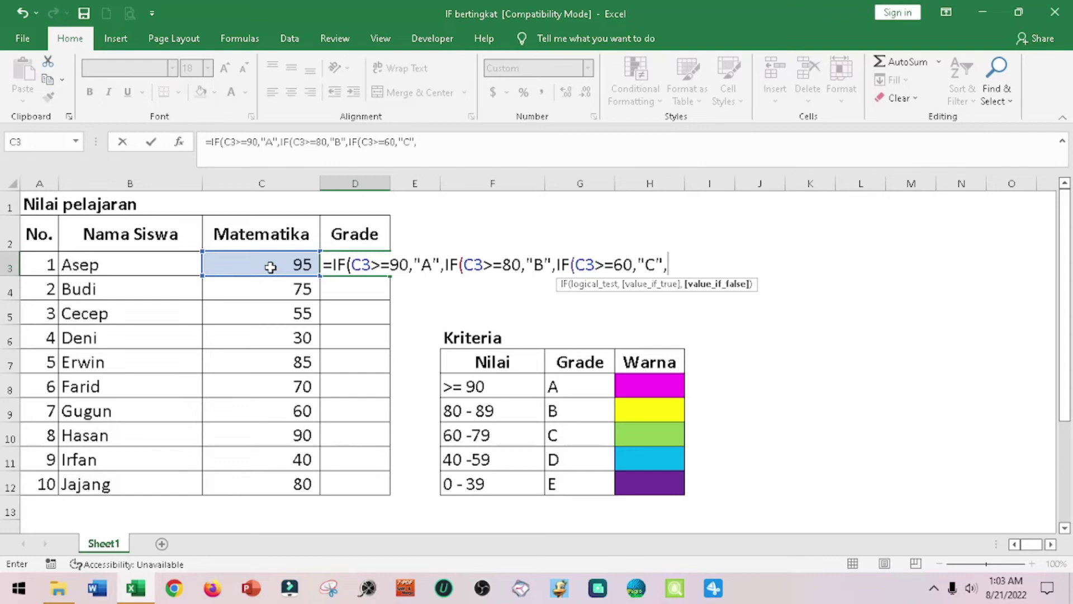
pyautogui.write('IF')
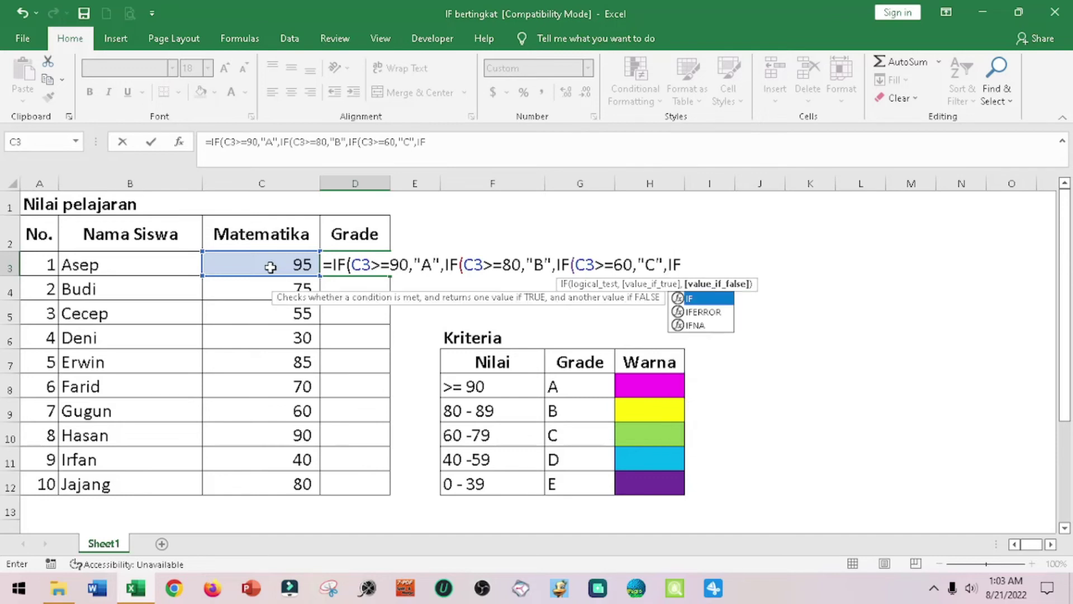
pyautogui.write('(')
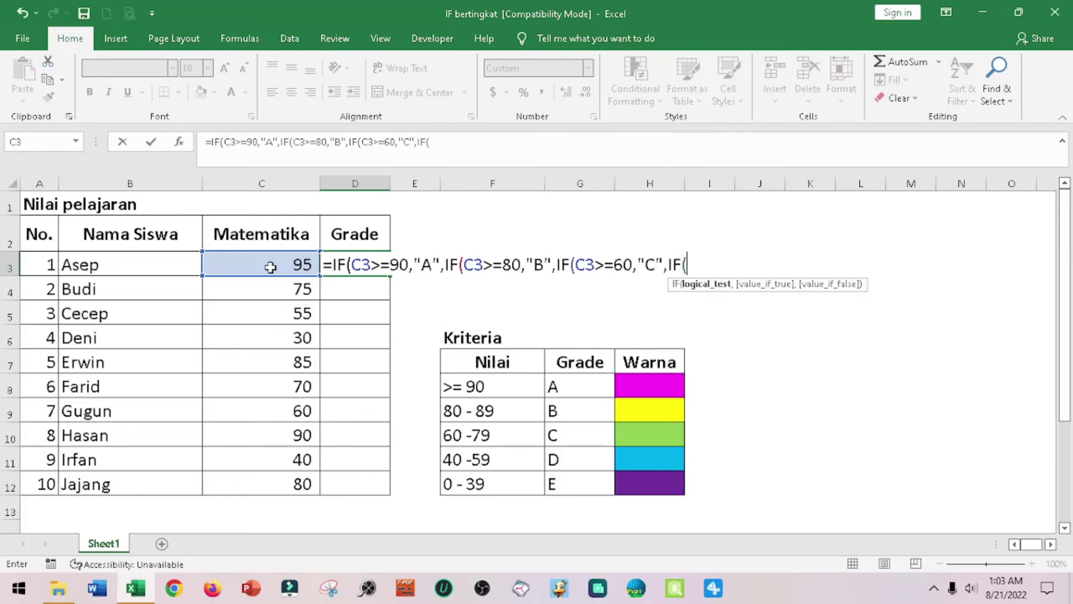
pyautogui.click(258, 264)
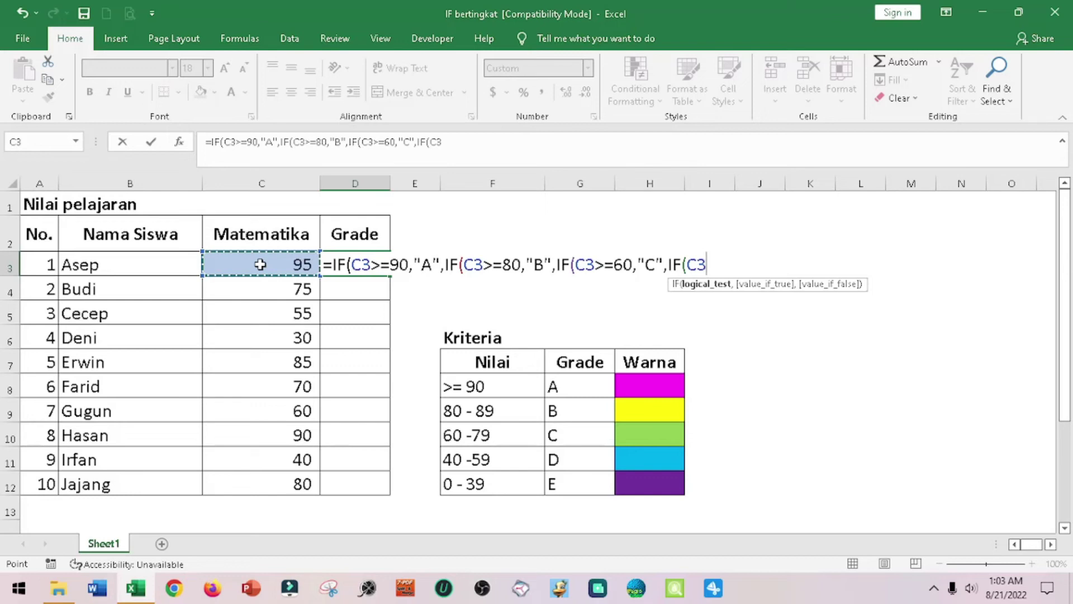
pyautogui.write('>')
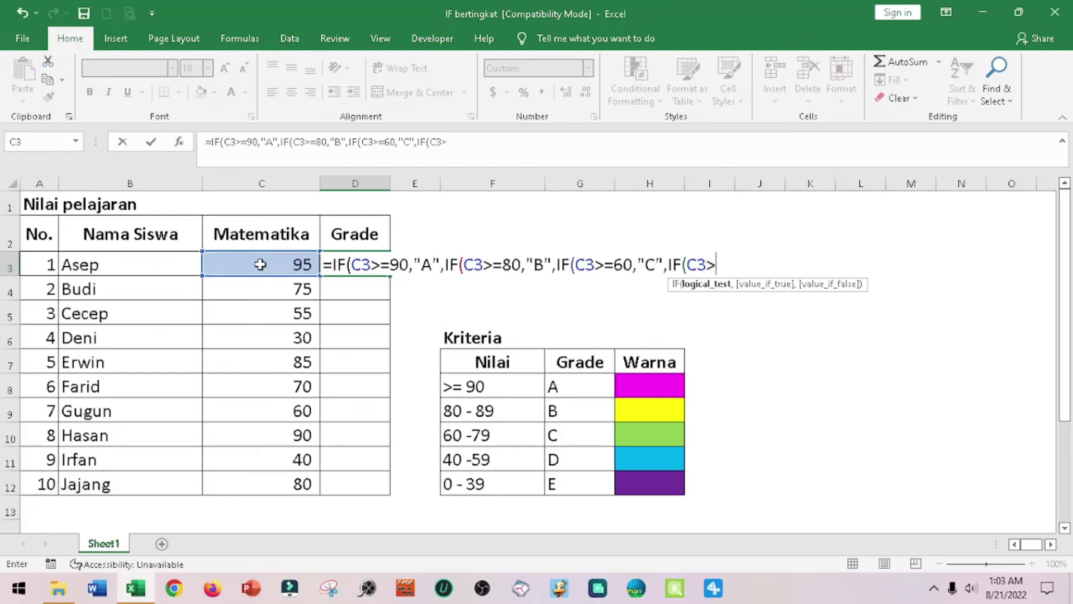
pyautogui.write('=')
pyautogui.write('40')
pyautogui.write(',"D"')
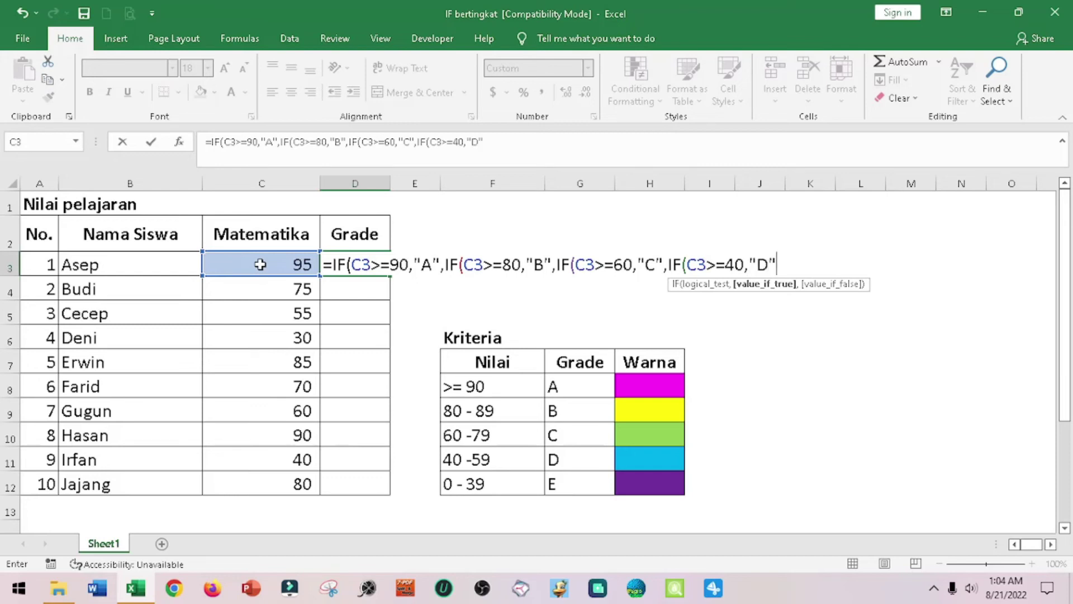
pyautogui.write(',')
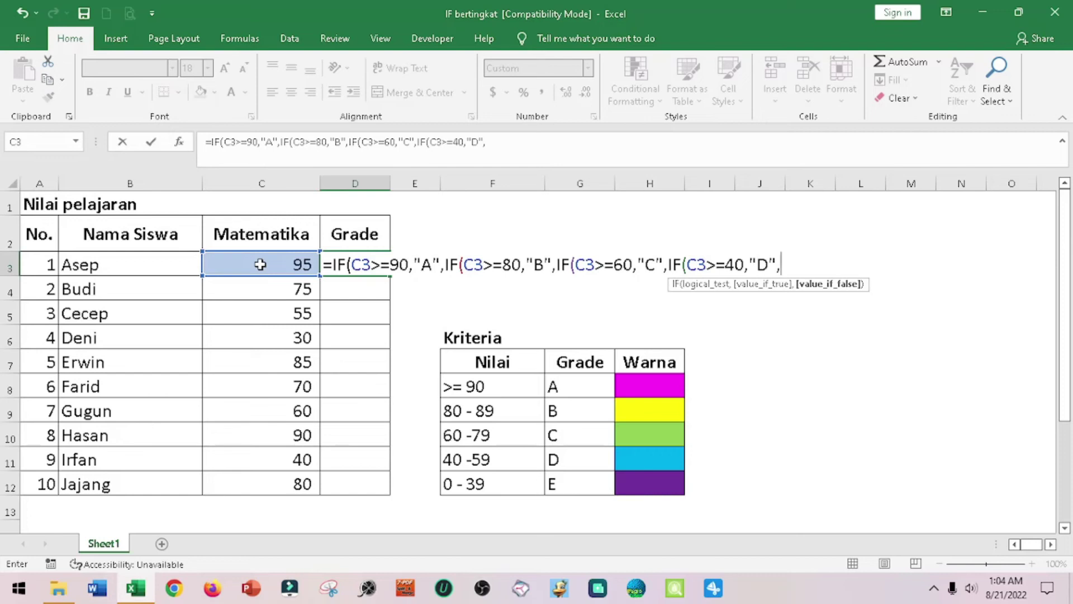
pyautogui.write('"E"')
pyautogui.write(')')
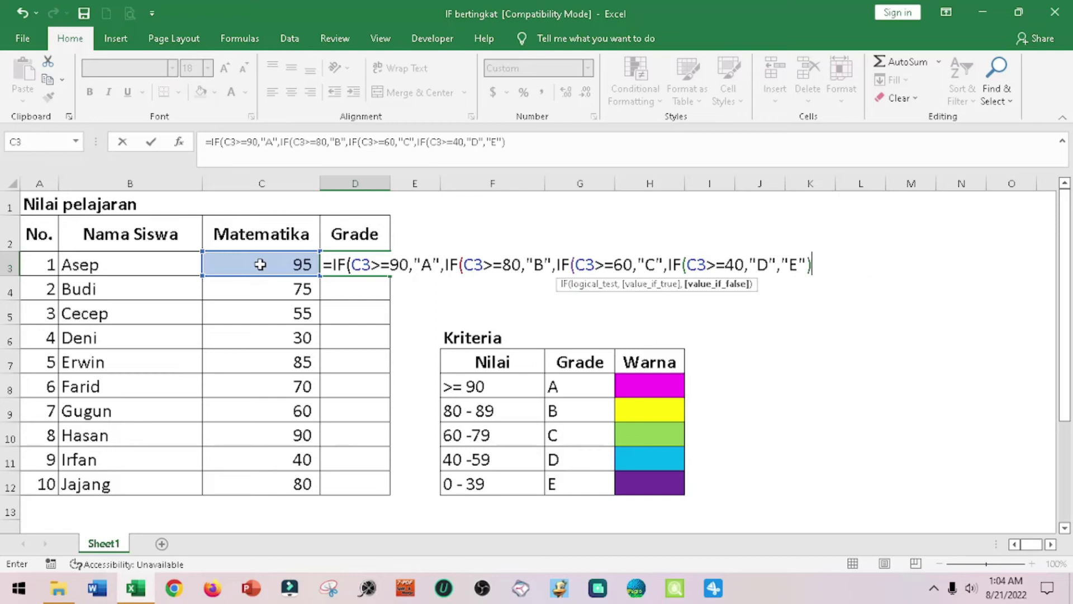
pyautogui.write(')))')
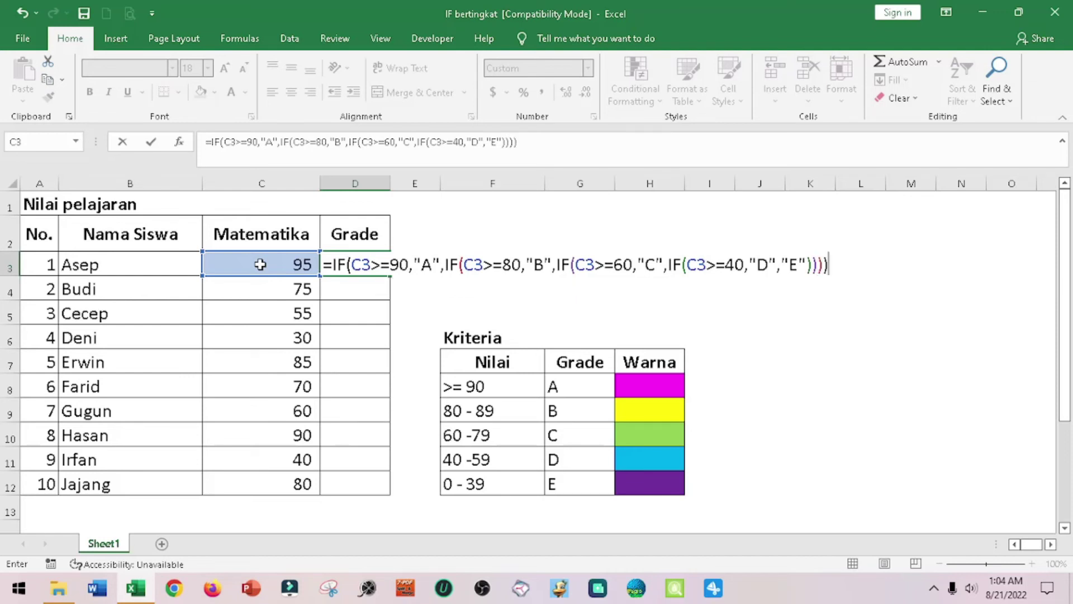
pyautogui.press('Return')
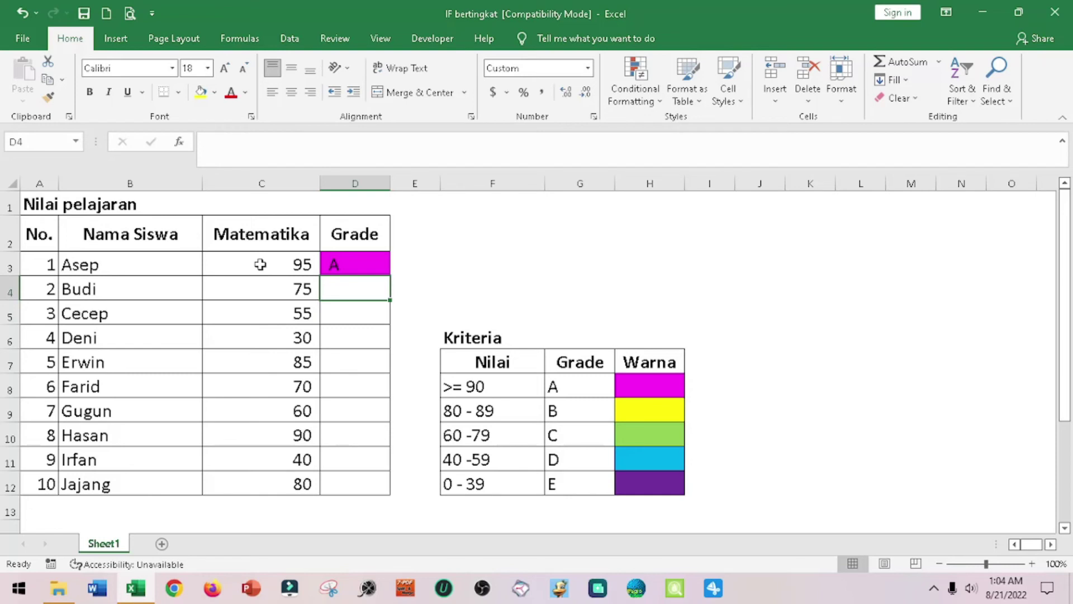
pyautogui.click(309, 265)
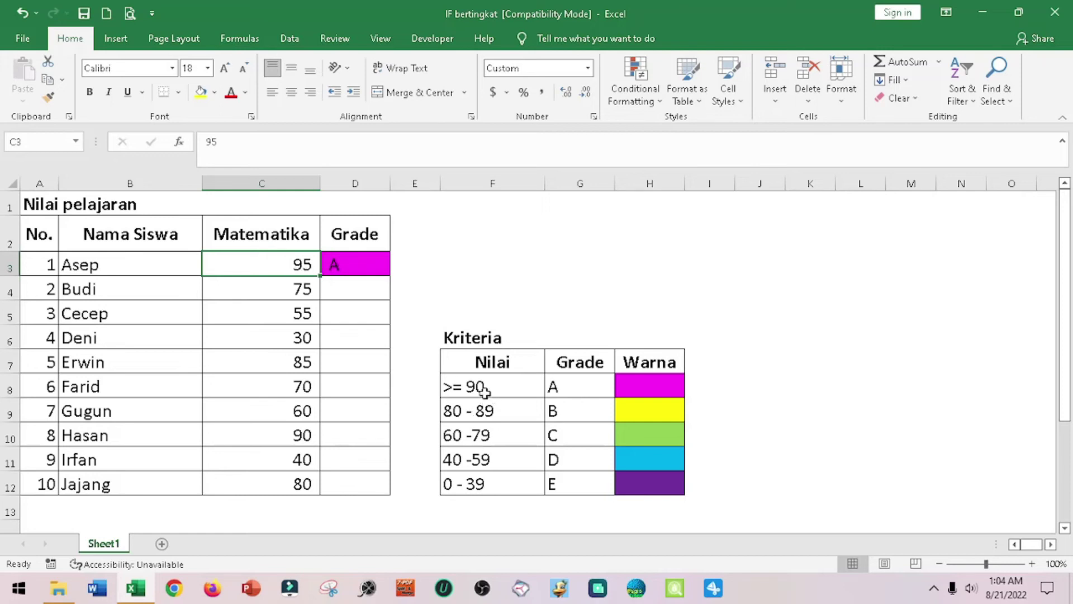
pyautogui.click(458, 337)
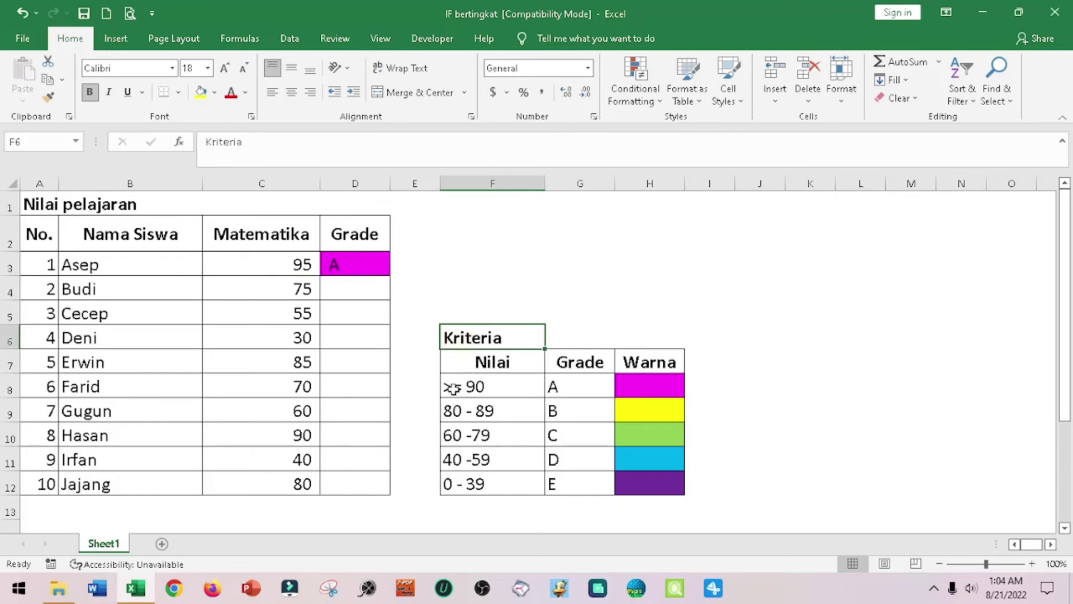
pyautogui.click(487, 386)
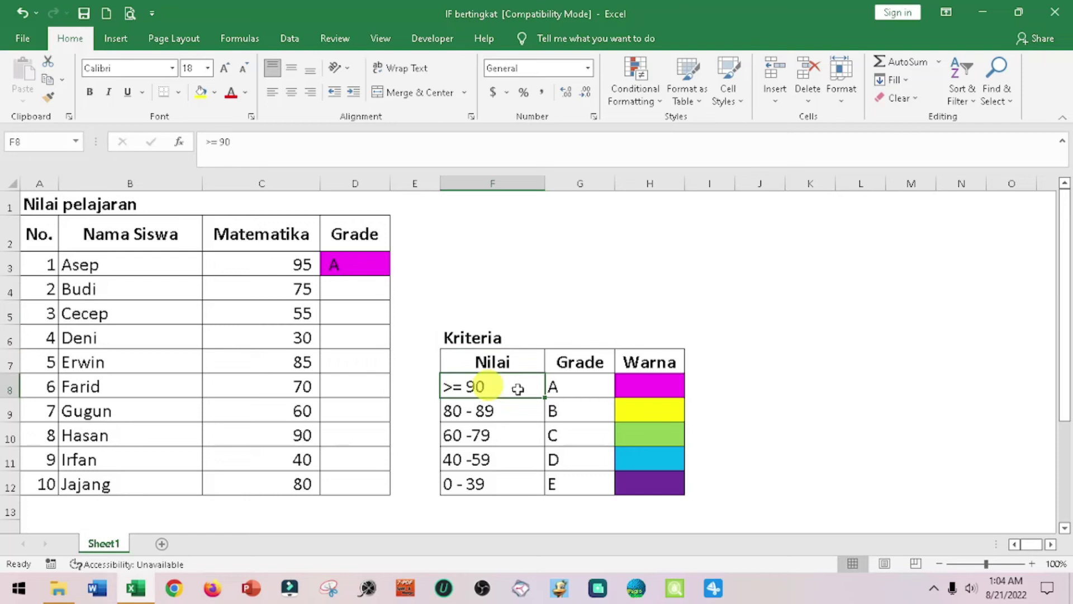
pyautogui.click(591, 388)
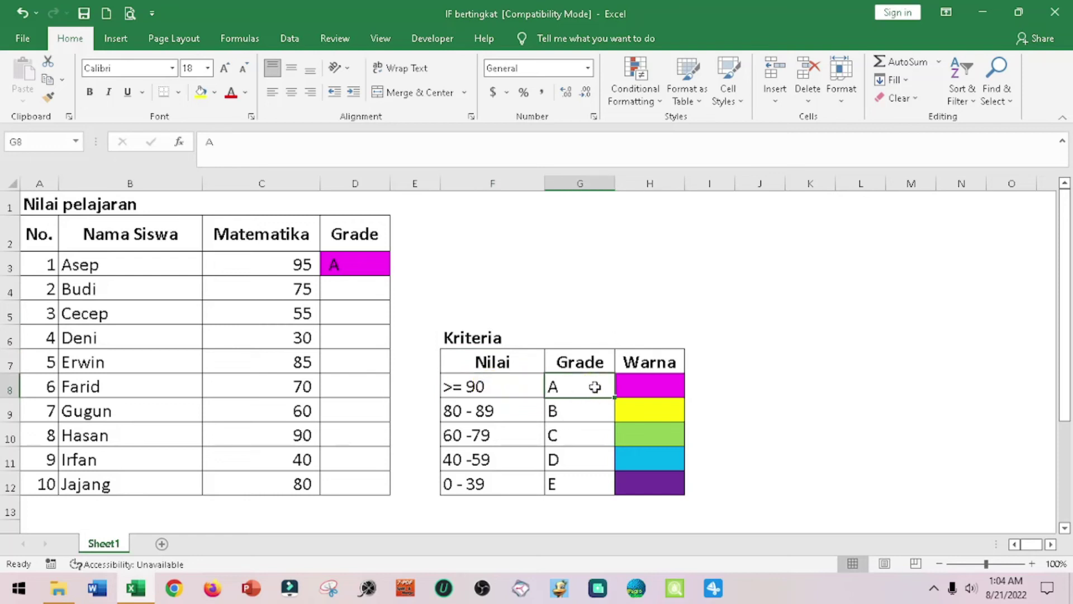
pyautogui.click(671, 384)
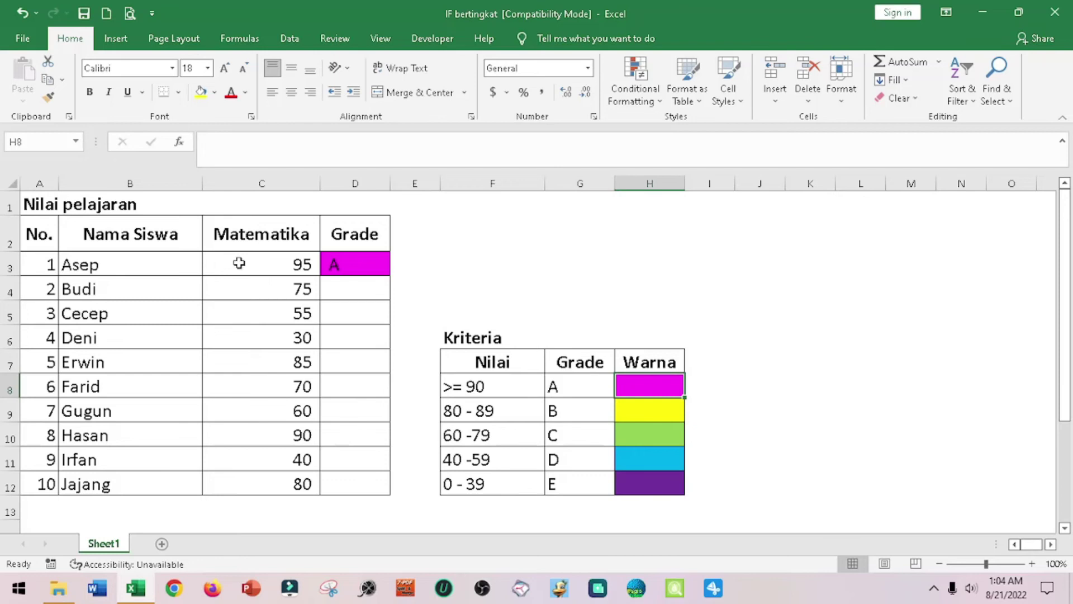
pyautogui.click(145, 271)
pyautogui.click(281, 269)
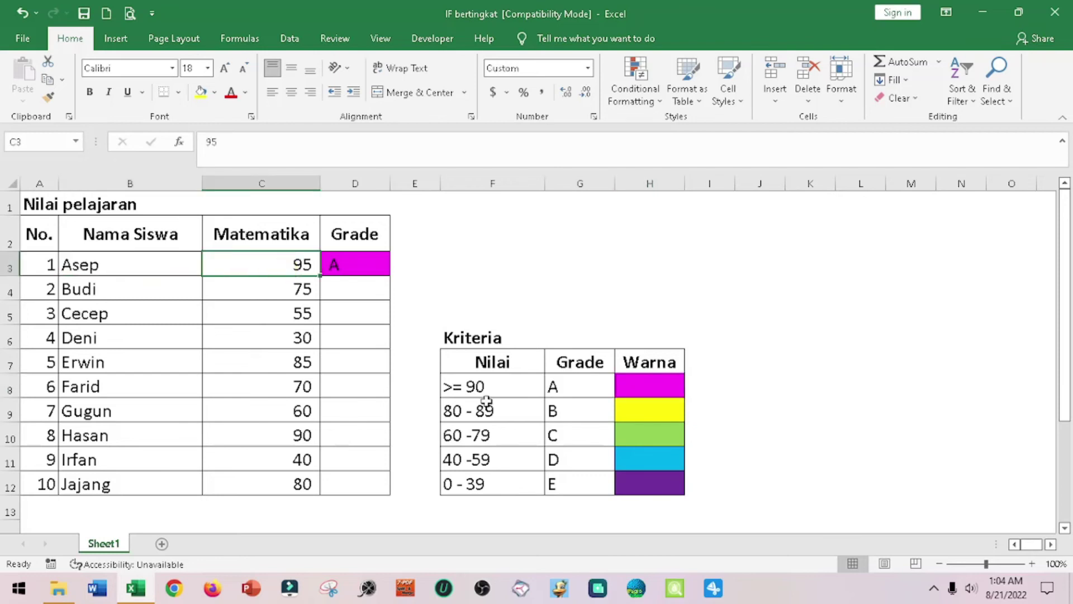
pyautogui.click(358, 268)
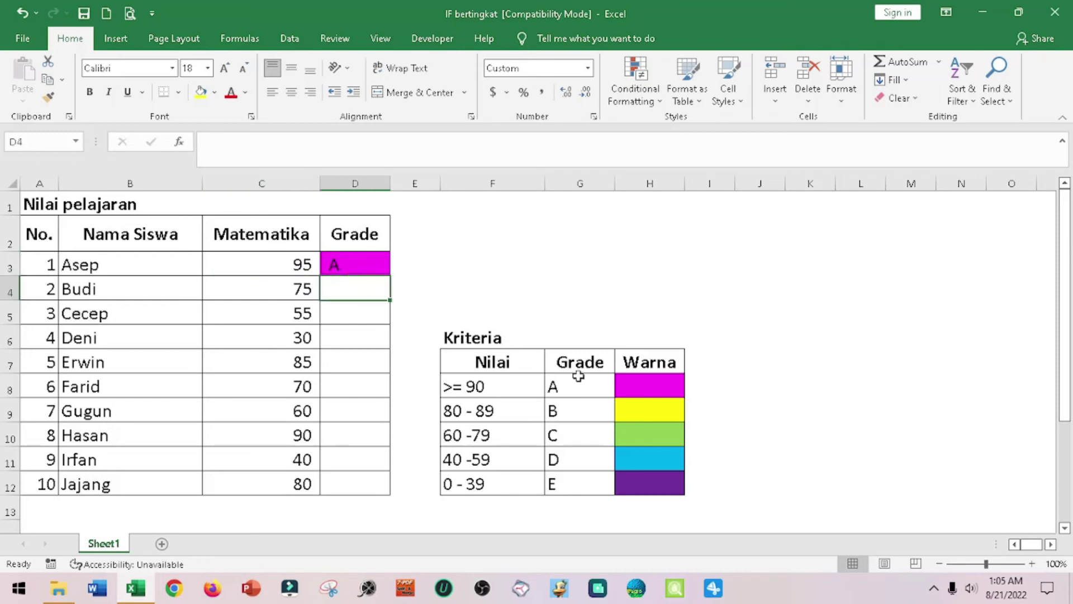
pyautogui.click(665, 383)
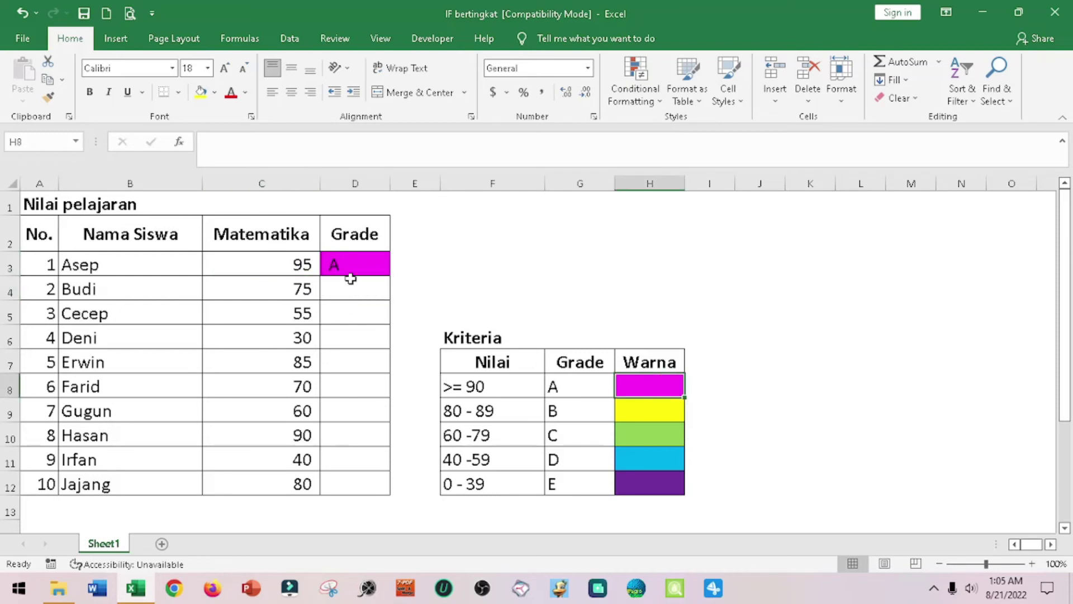
pyautogui.click(358, 258)
# Step: Copy D3's grade formula down through D12, undoing a first drag and using a fill-handle double-click instead
pyautogui.moveTo(397, 279); pyautogui.dragTo(385, 486)
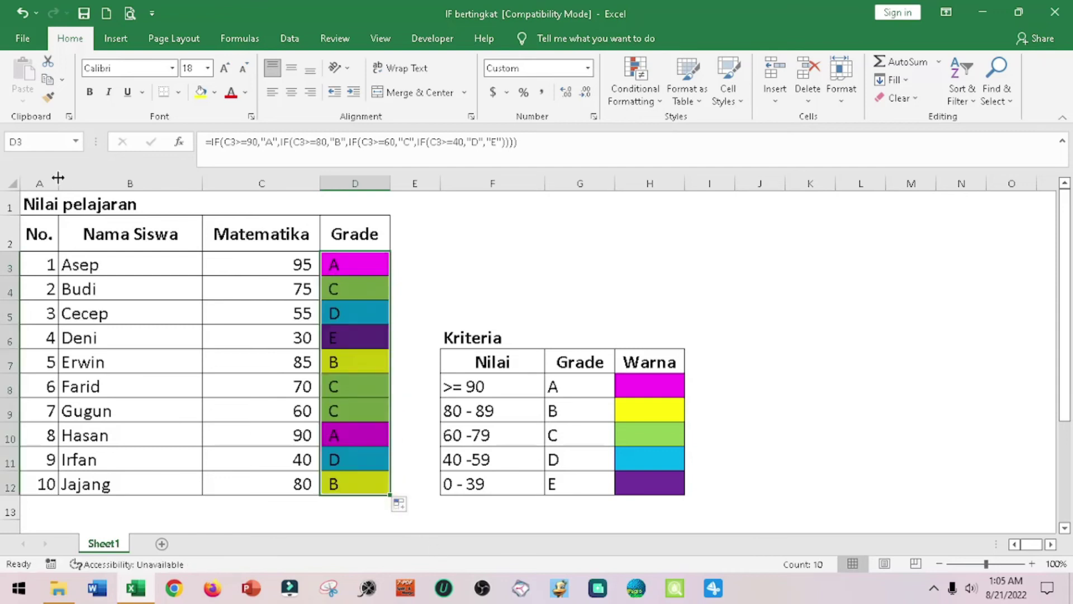
pyautogui.click(22, 14)
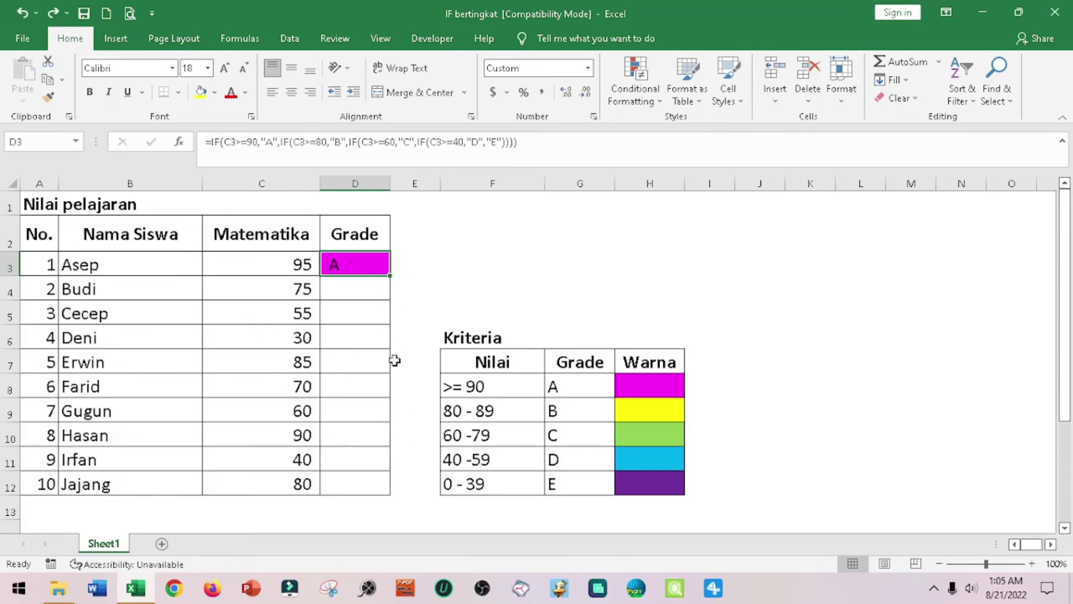
pyautogui.doubleClick(393, 276)
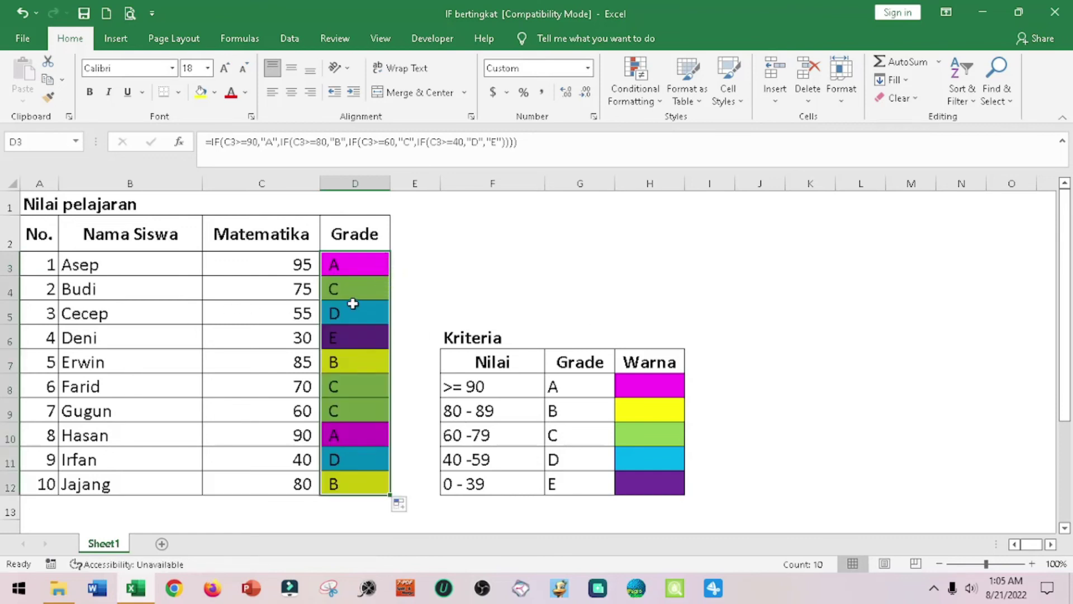
pyautogui.click(132, 288)
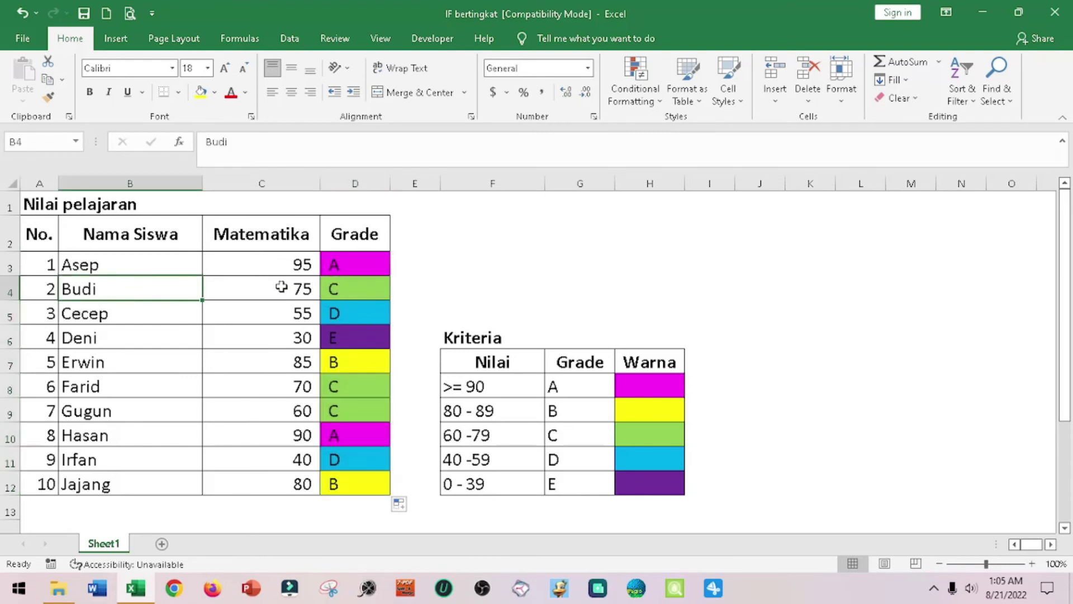
pyautogui.click(306, 288)
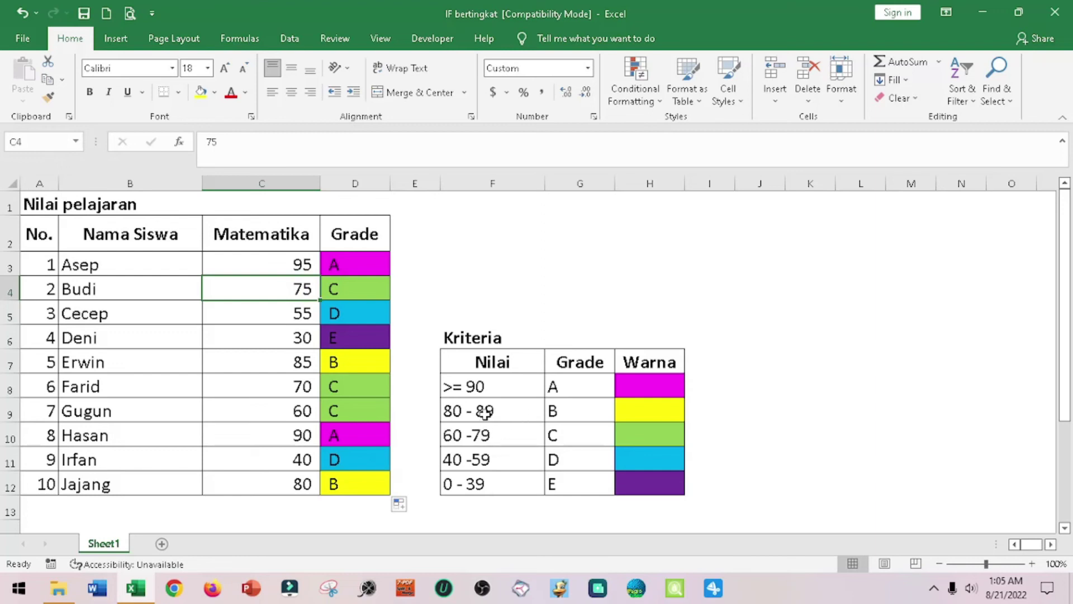
pyautogui.click(485, 413)
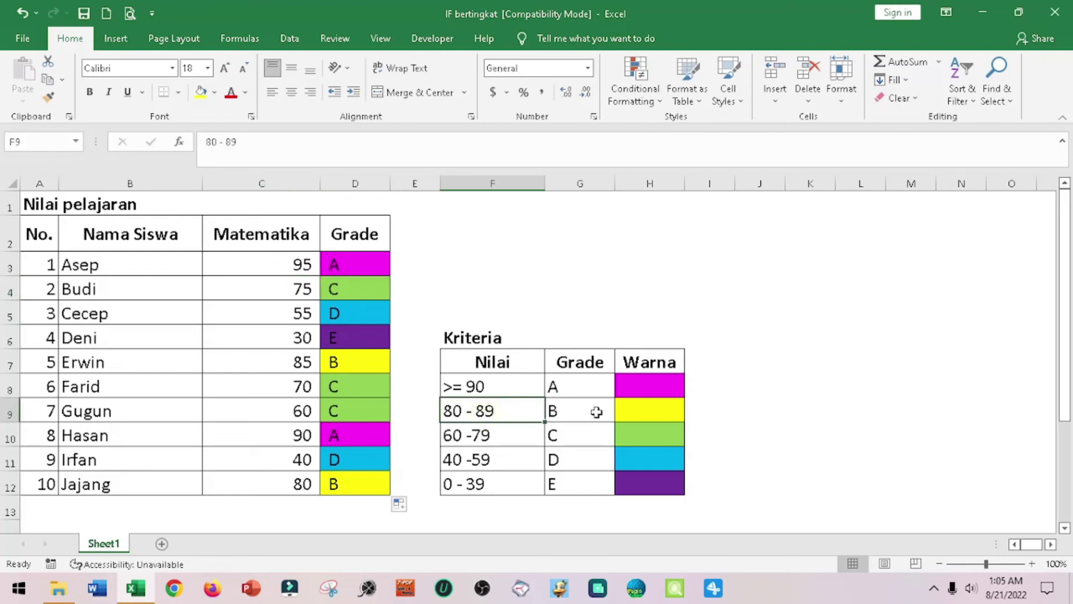
pyautogui.click(567, 433)
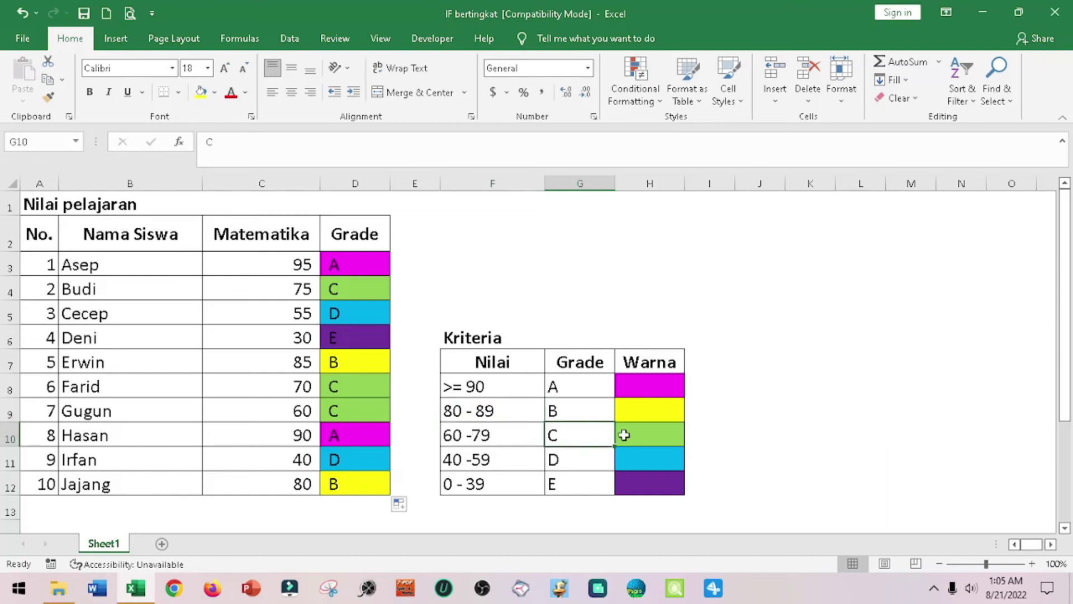
pyautogui.click(366, 286)
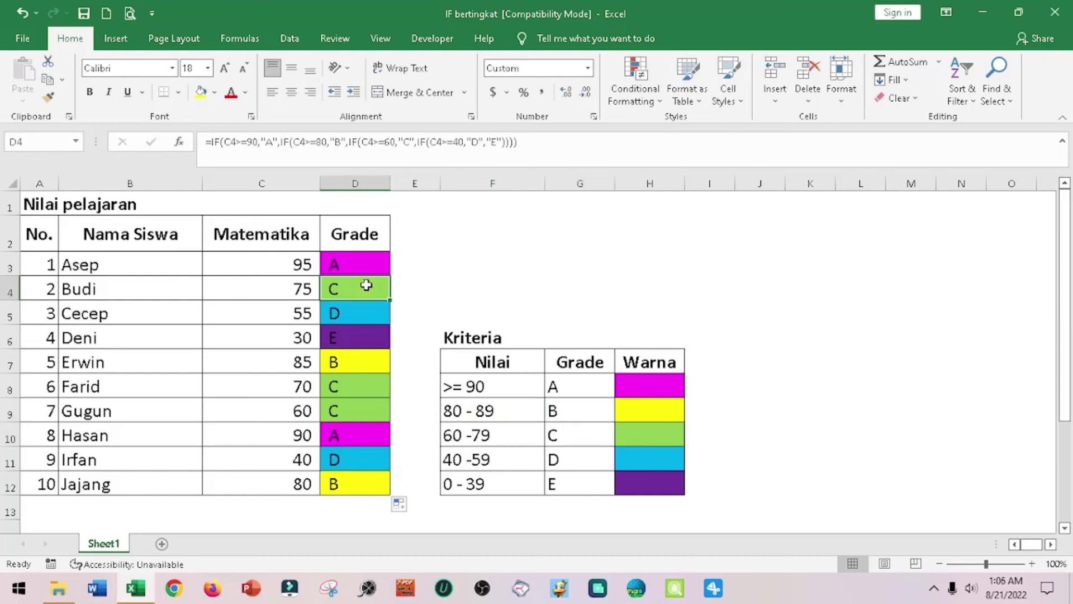
pyautogui.click(134, 313)
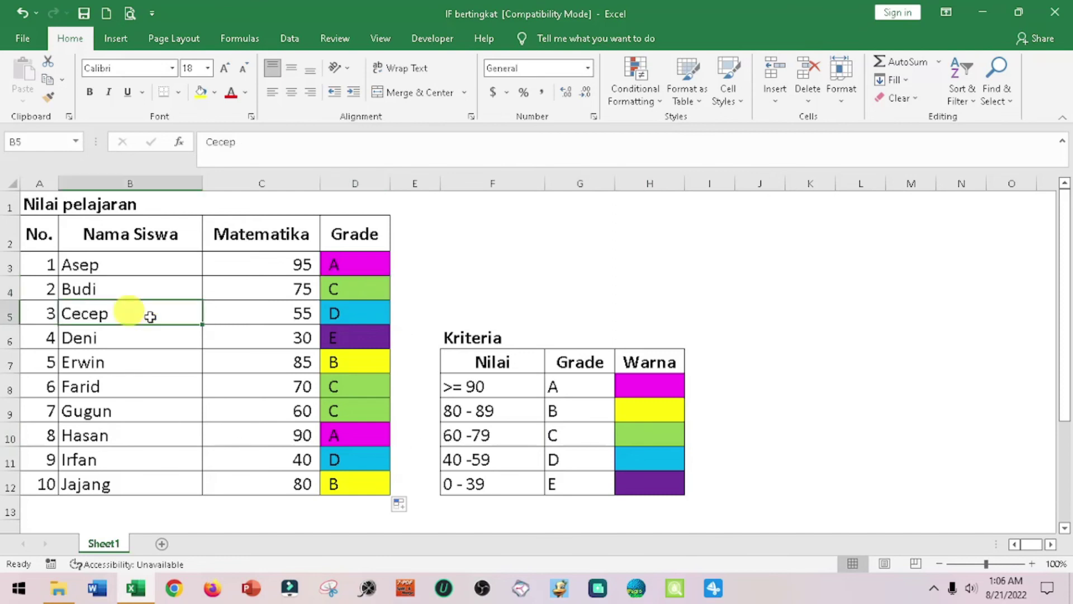
pyautogui.click(302, 320)
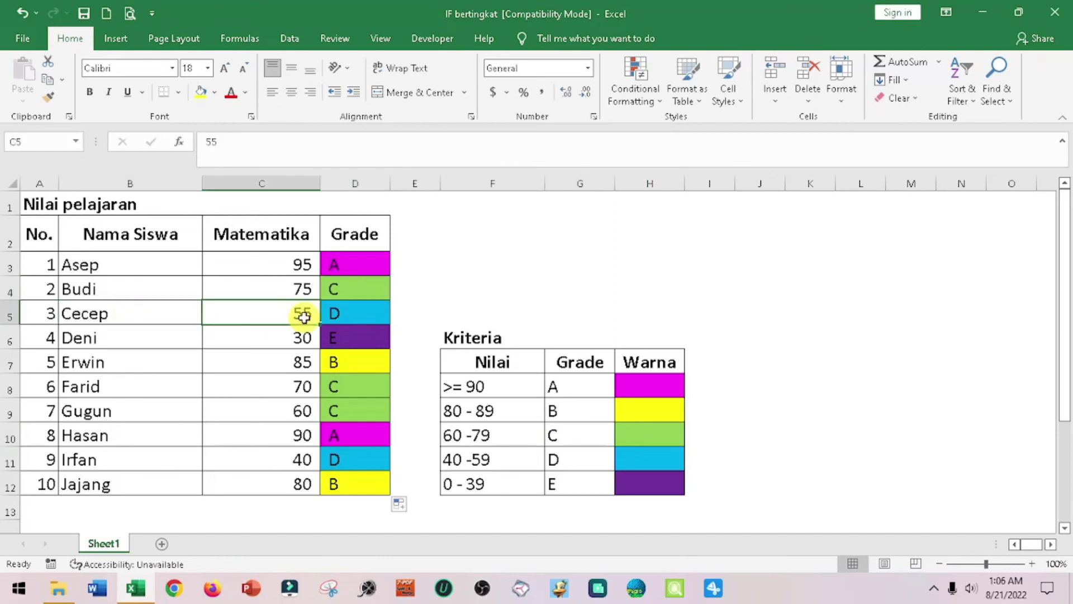
pyautogui.click(513, 461)
pyautogui.click(578, 460)
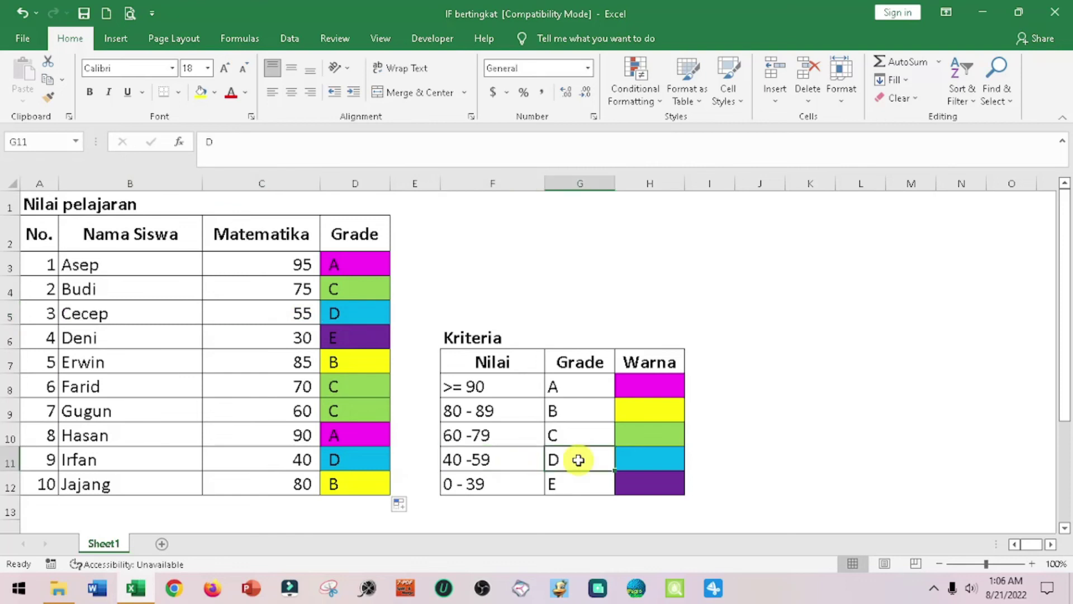
pyautogui.click(665, 466)
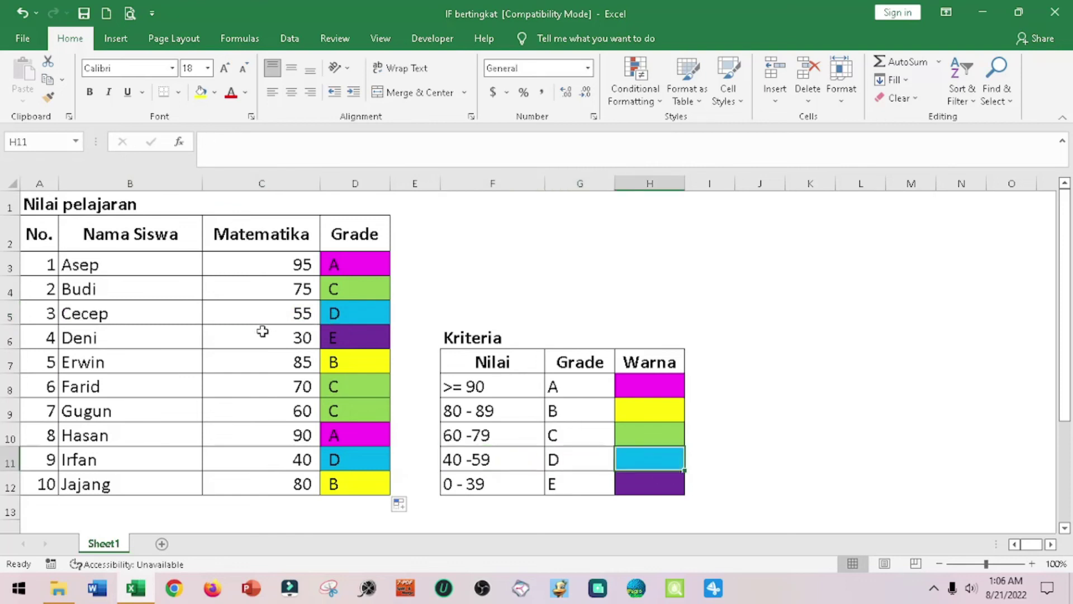
pyautogui.click(143, 347)
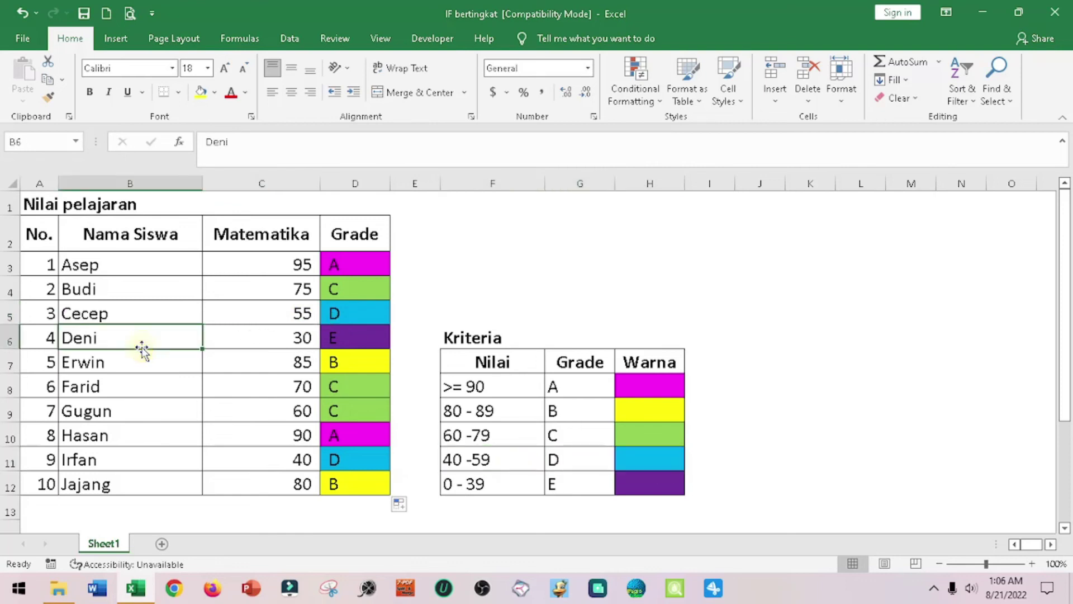
pyautogui.click(314, 344)
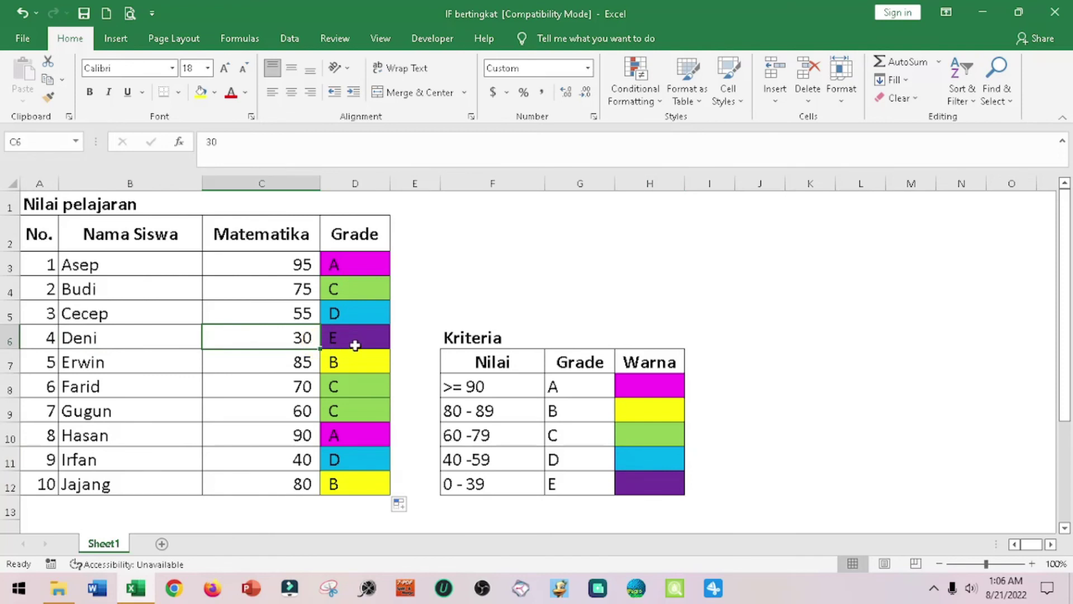
pyautogui.click(501, 488)
pyautogui.click(593, 491)
pyautogui.click(655, 484)
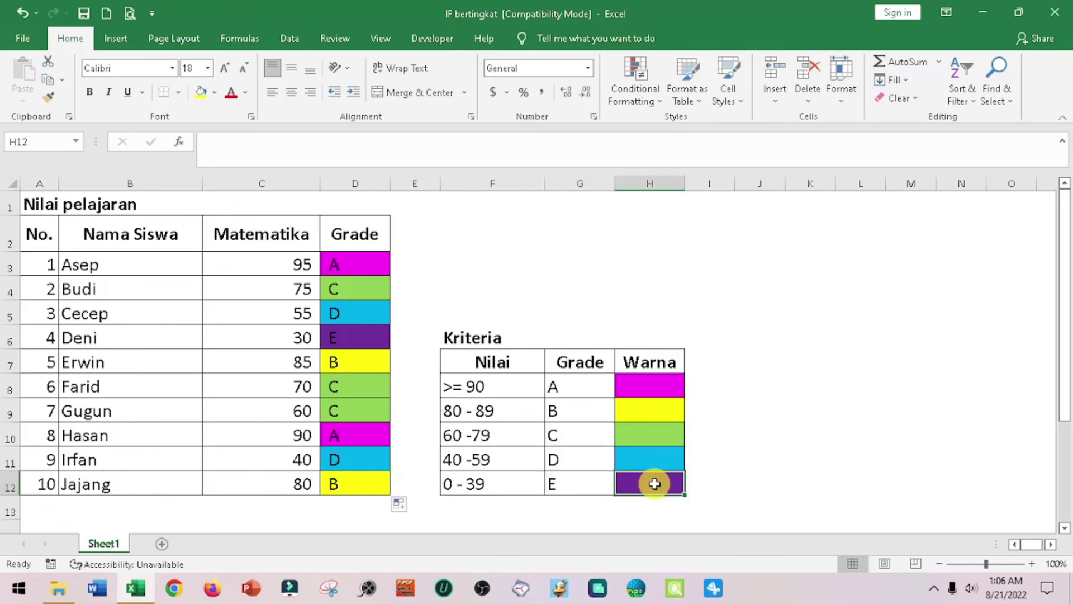
pyautogui.click(116, 369)
pyautogui.click(302, 362)
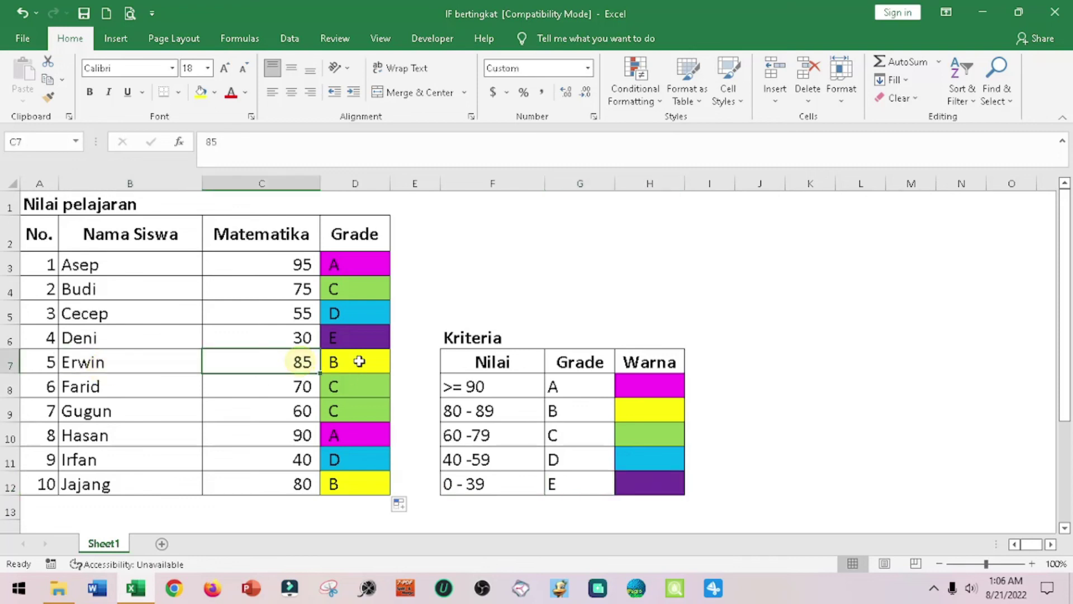
pyautogui.click(516, 411)
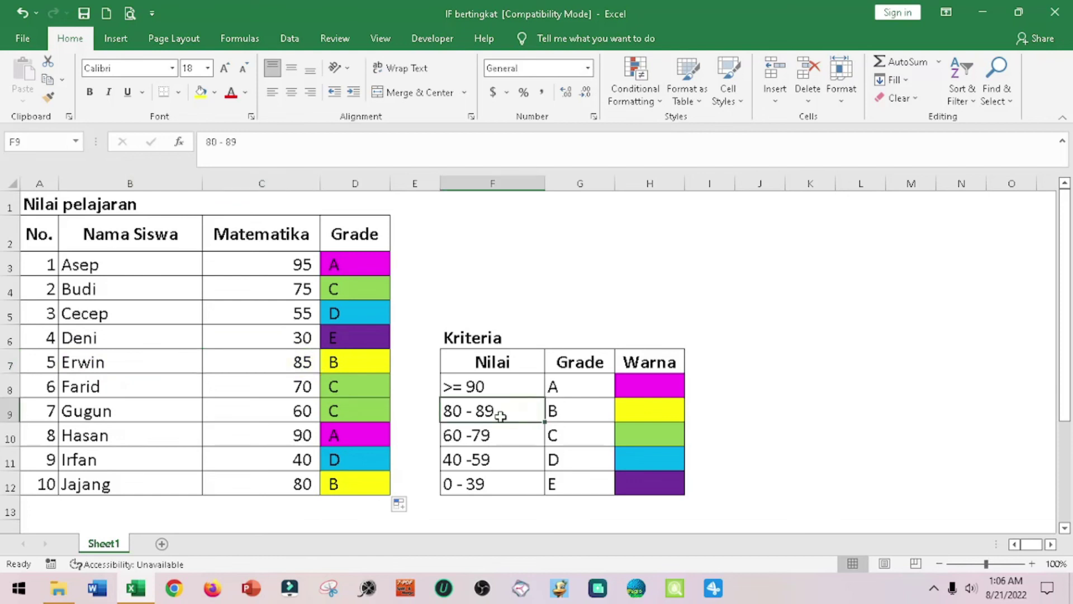
pyautogui.click(569, 410)
pyautogui.click(650, 412)
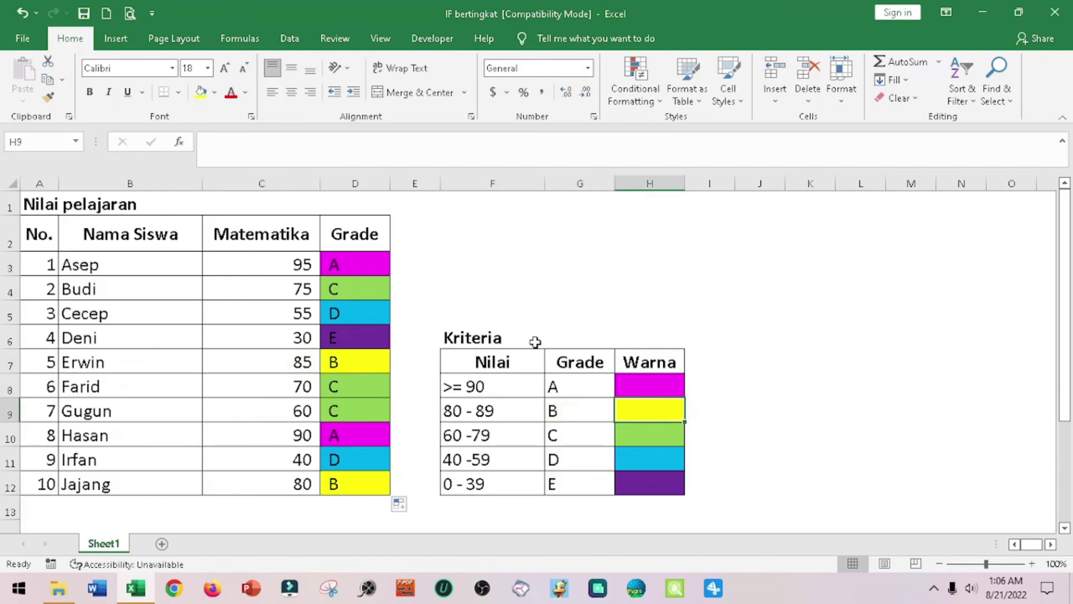
pyautogui.click(42, 202)
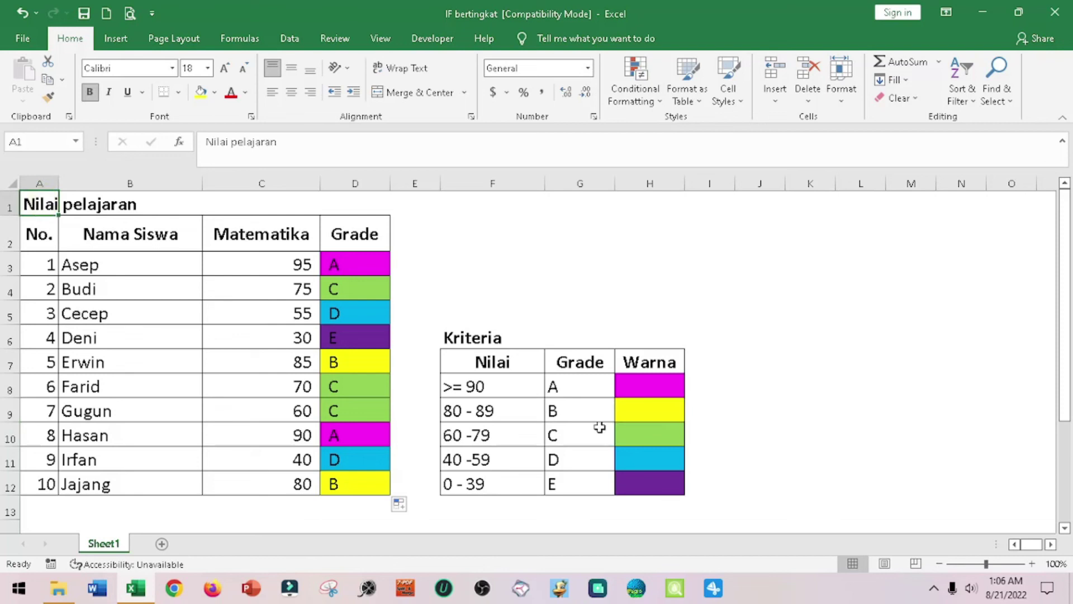